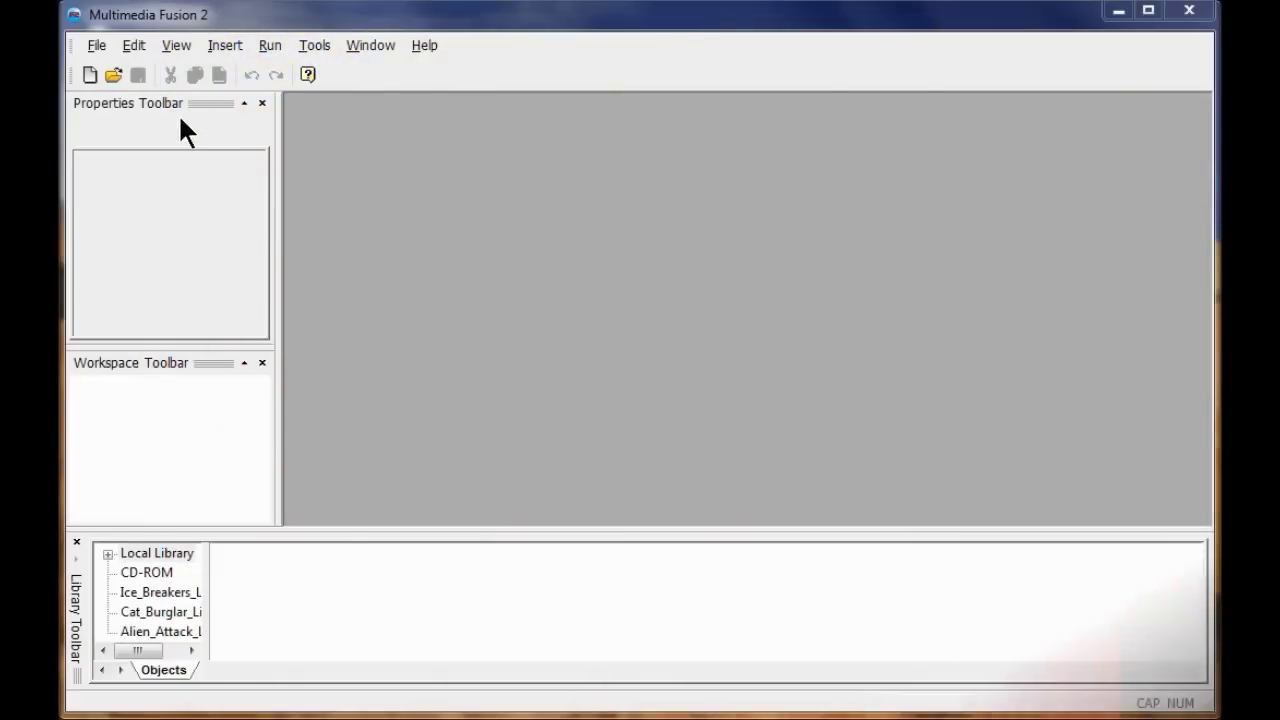
# Step: Create a new application and rename it PestBusters
pyautogui.click(88, 75)
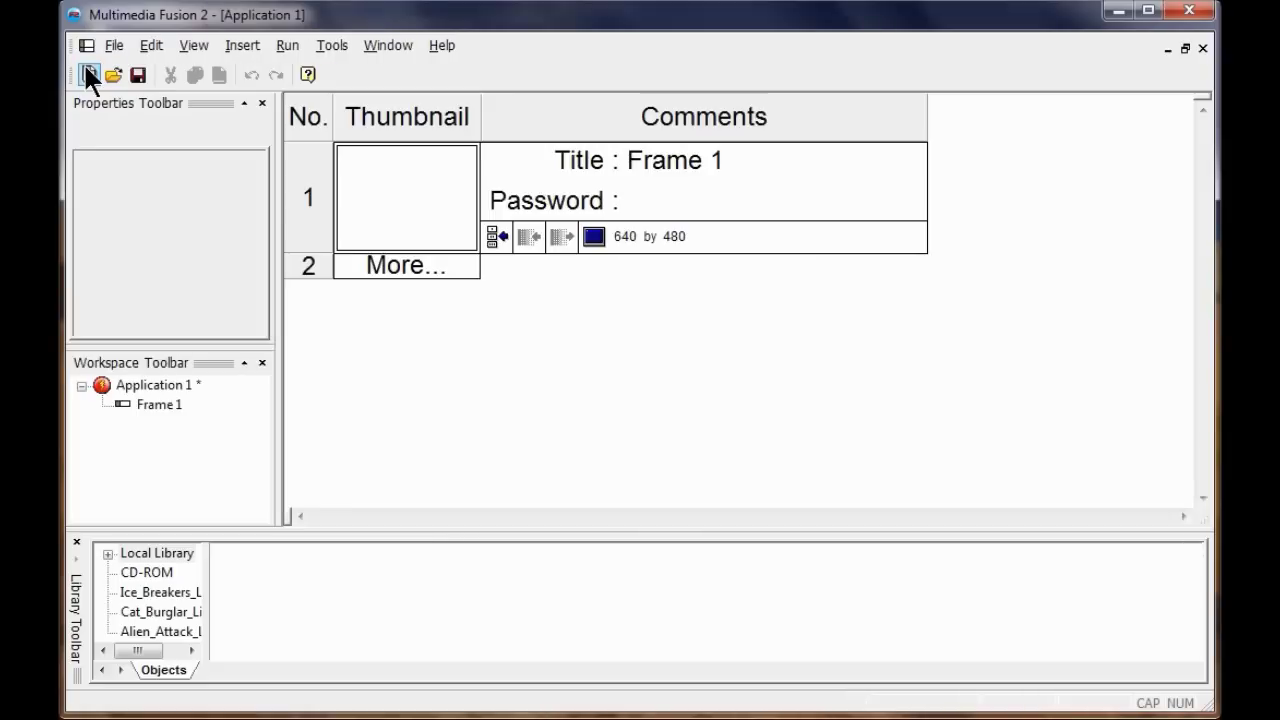
pyautogui.rightClick(162, 384)
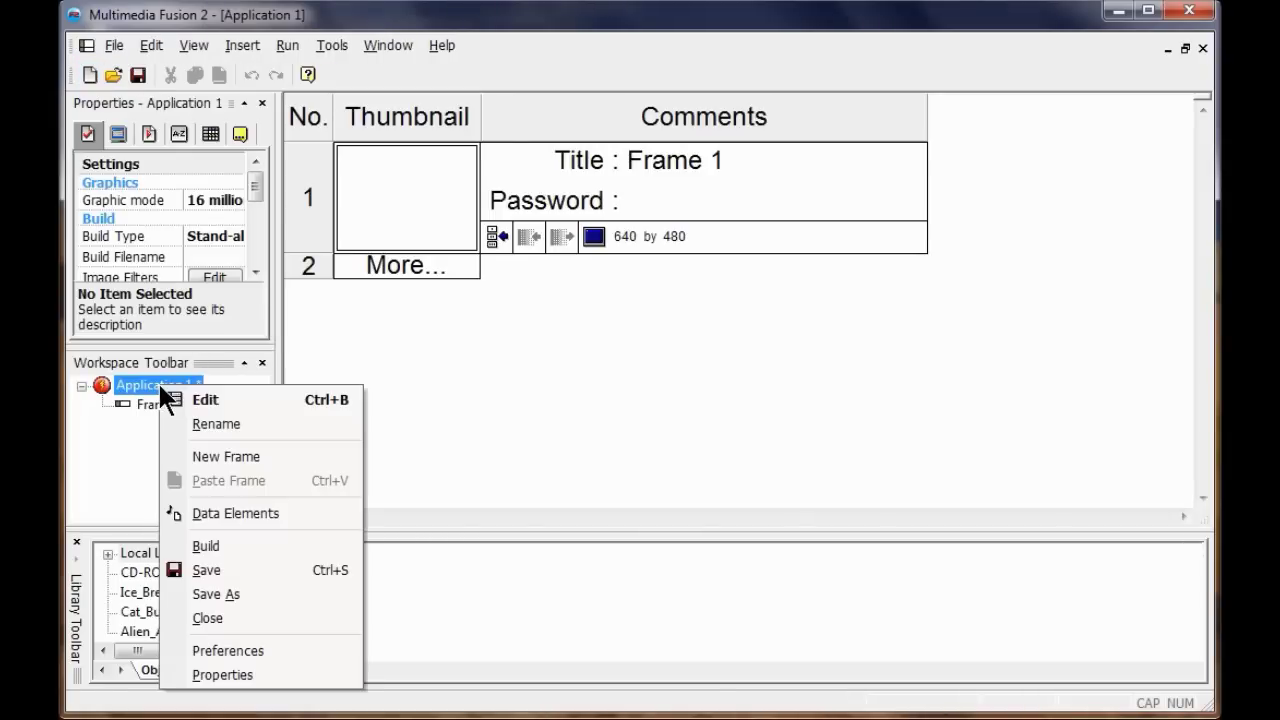
pyautogui.click(237, 426)
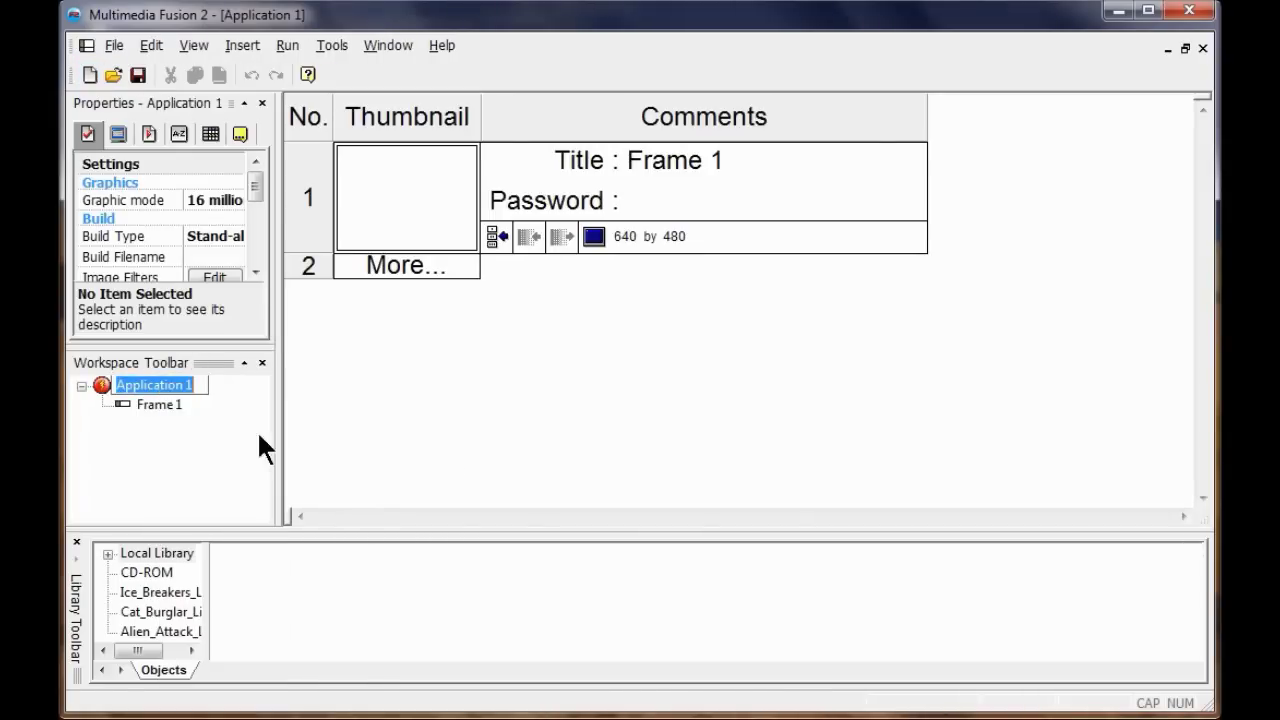
pyautogui.write('PestBusters')
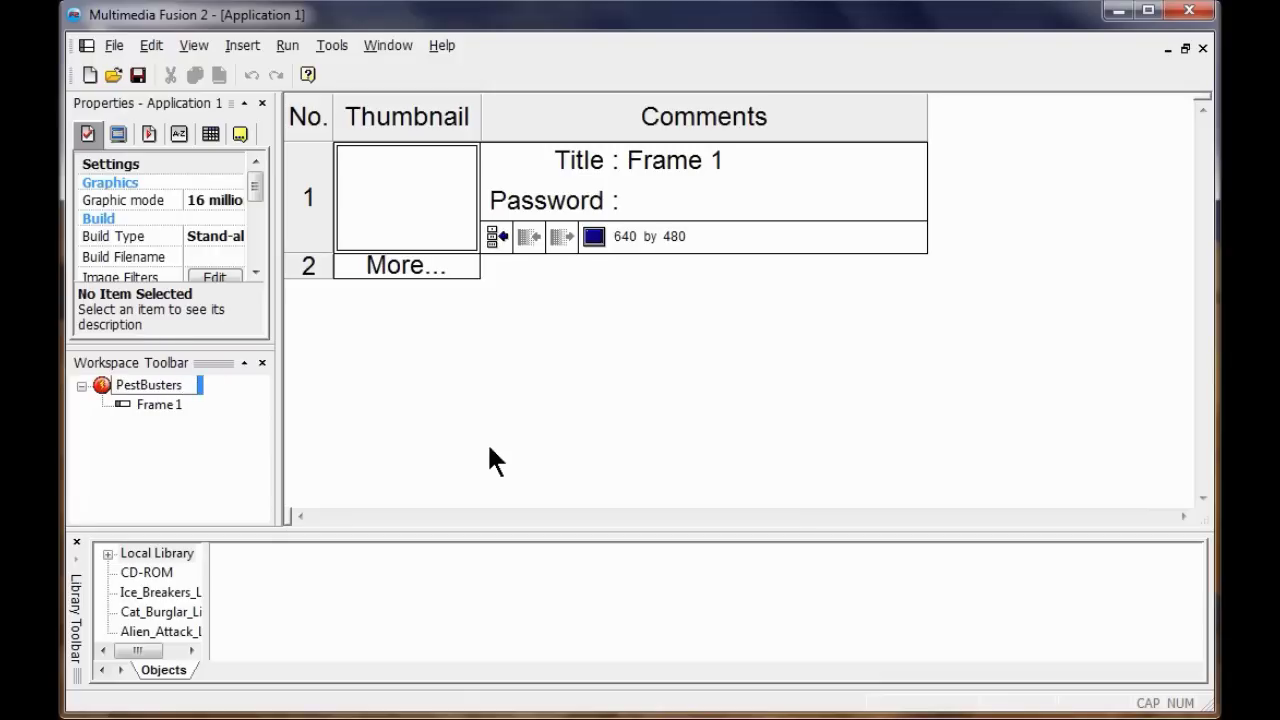
# Step: Rename the application's first frame as Two-Player_Game
pyautogui.rightClick(166, 405)
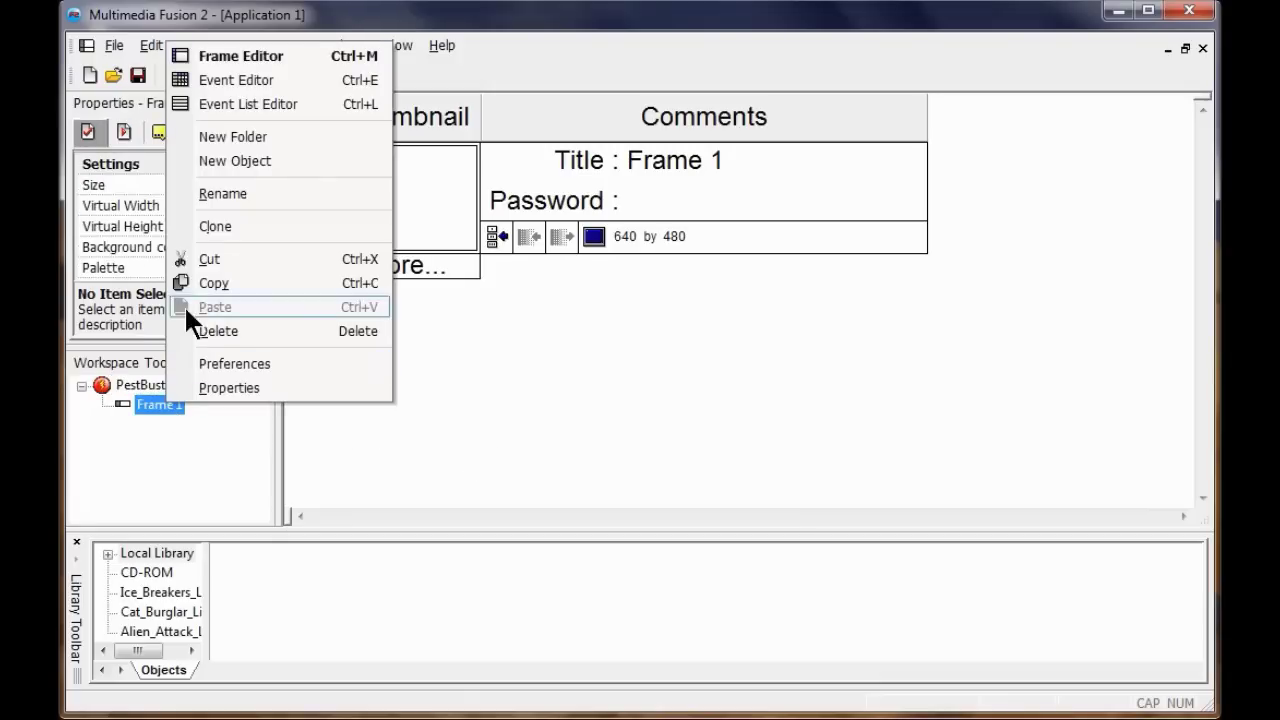
pyautogui.click(229, 193)
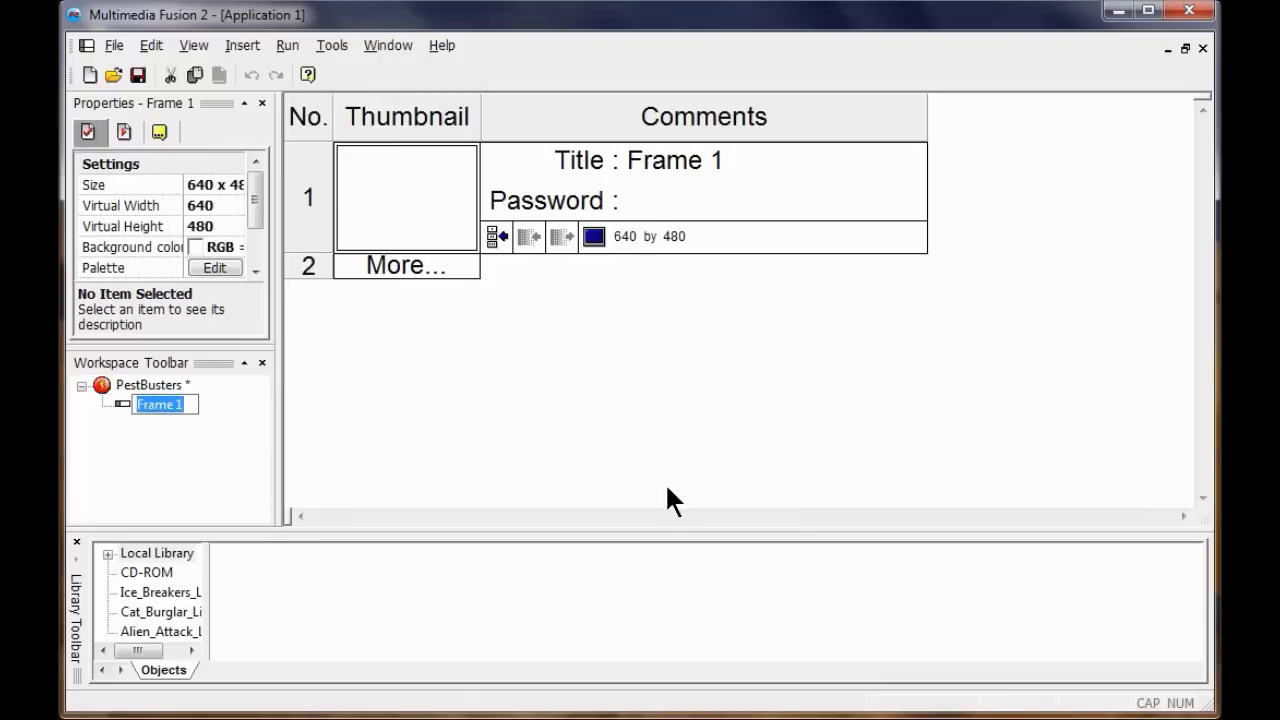
pyautogui.write('Two-Player_')
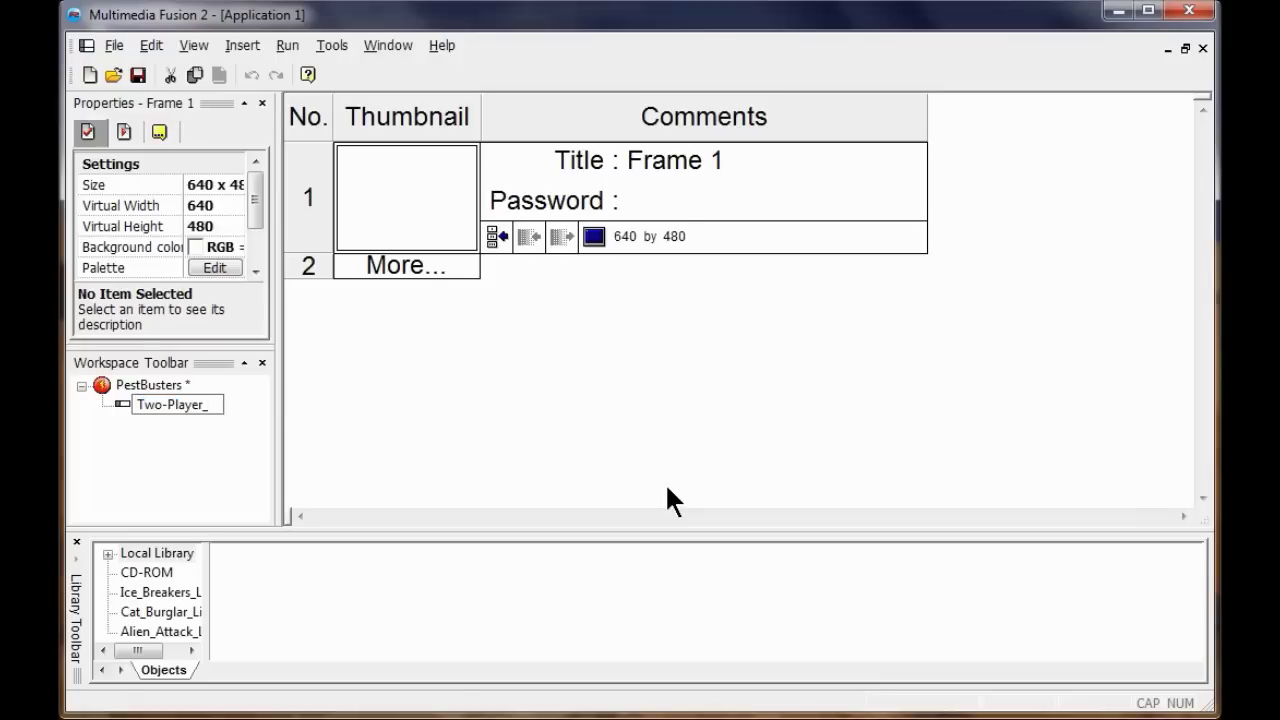
pyautogui.write('Game')
pyautogui.press('Return')
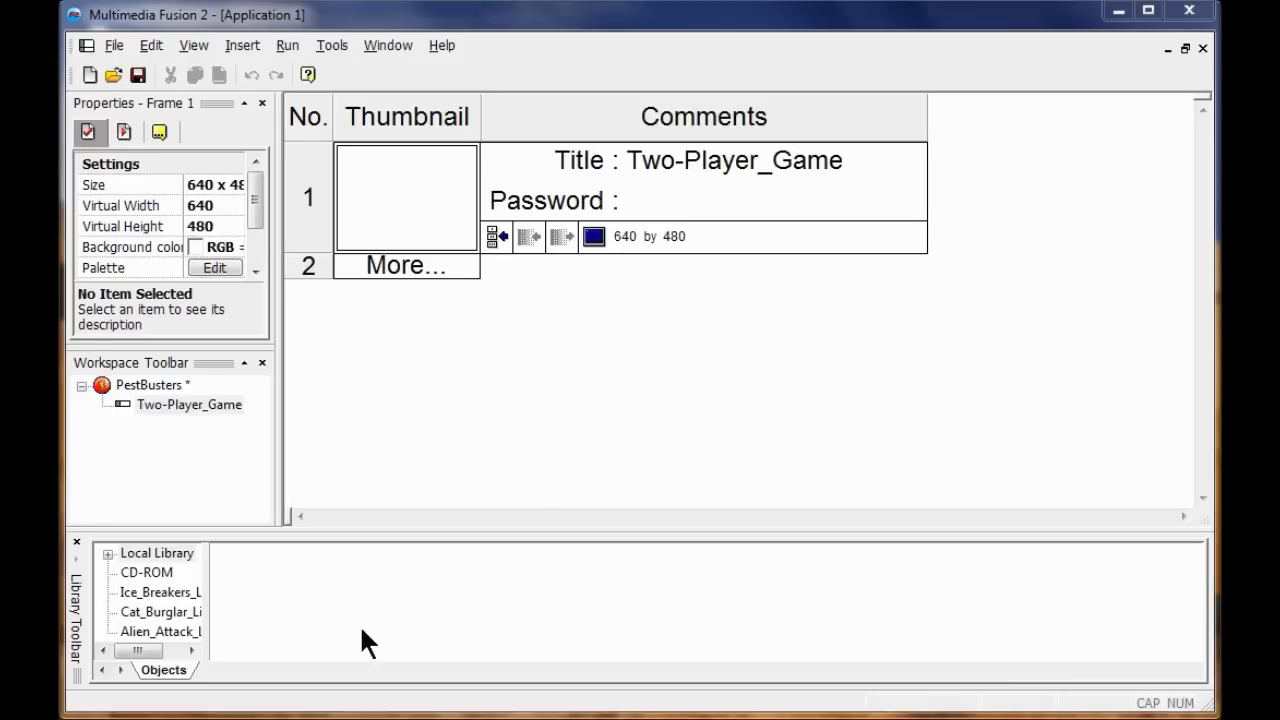
# Step: Start adding a new object library and browse to the GAME_DESIGN folder inside the user's My Documents
pyautogui.rightClick(126, 629)
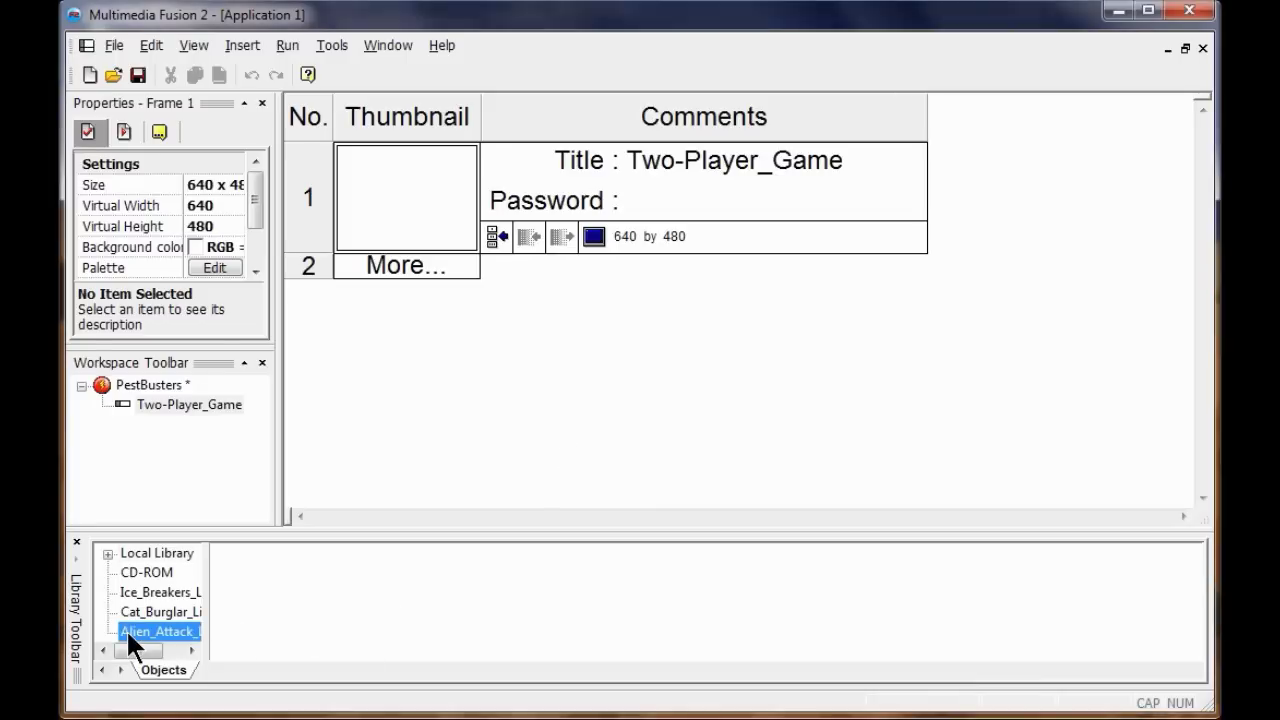
pyautogui.click(232, 582)
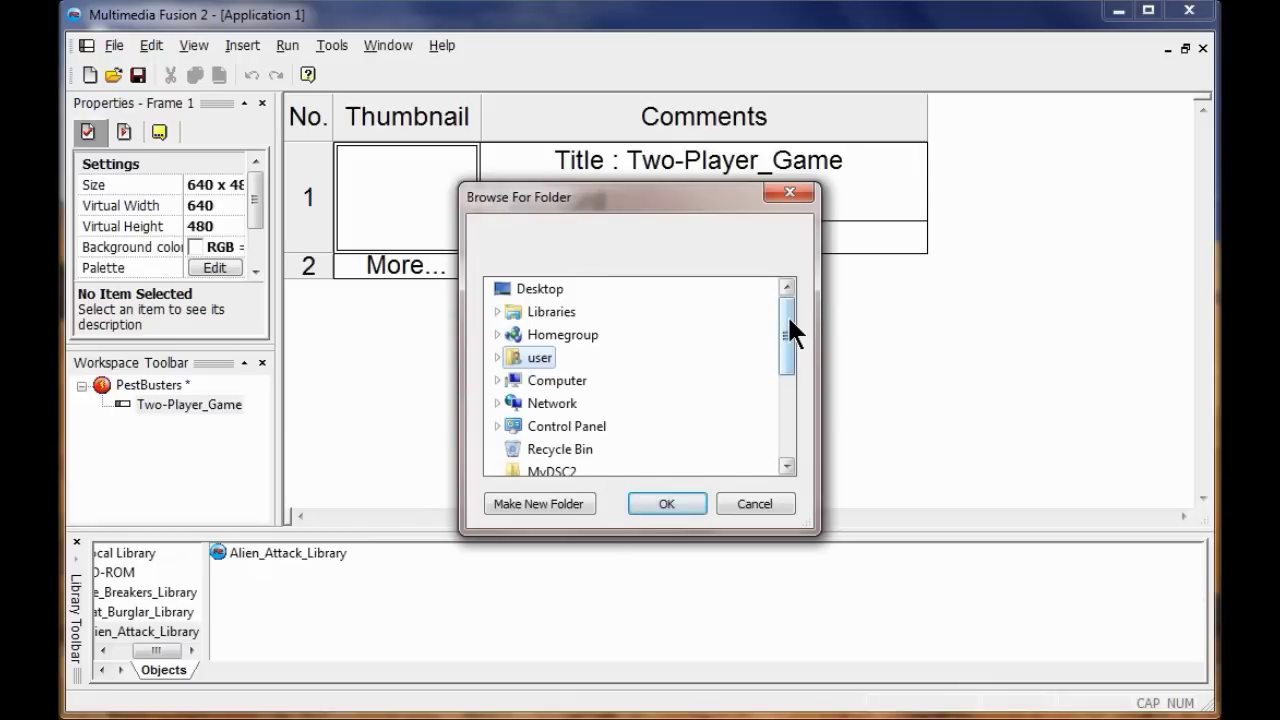
pyautogui.click(499, 357)
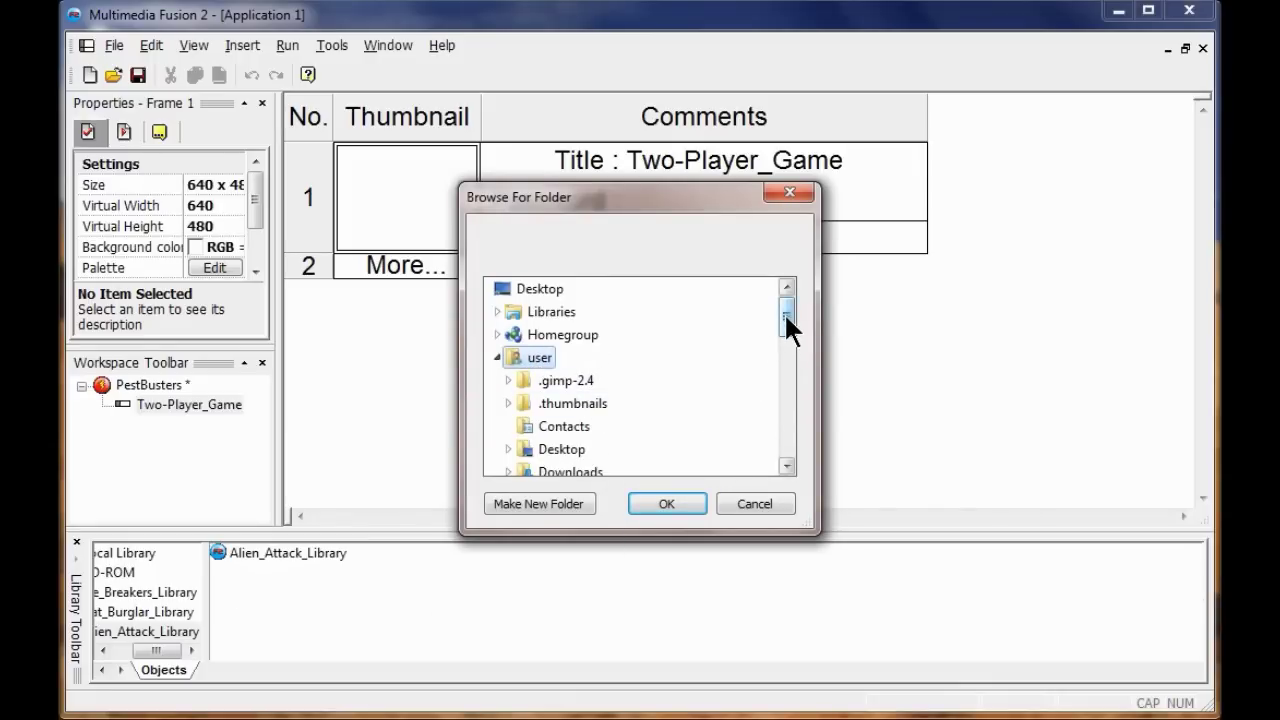
pyautogui.moveTo(784, 312); pyautogui.dragTo(783, 331)
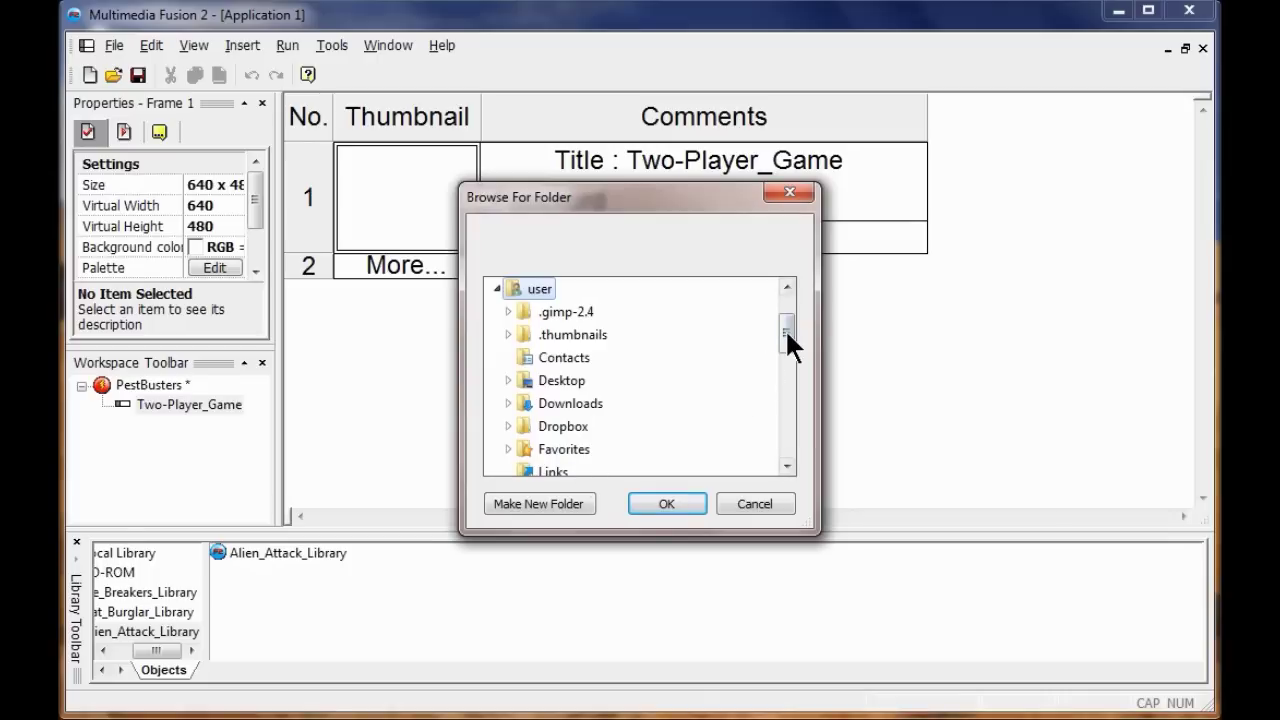
pyautogui.moveTo(784, 339); pyautogui.dragTo(785, 352)
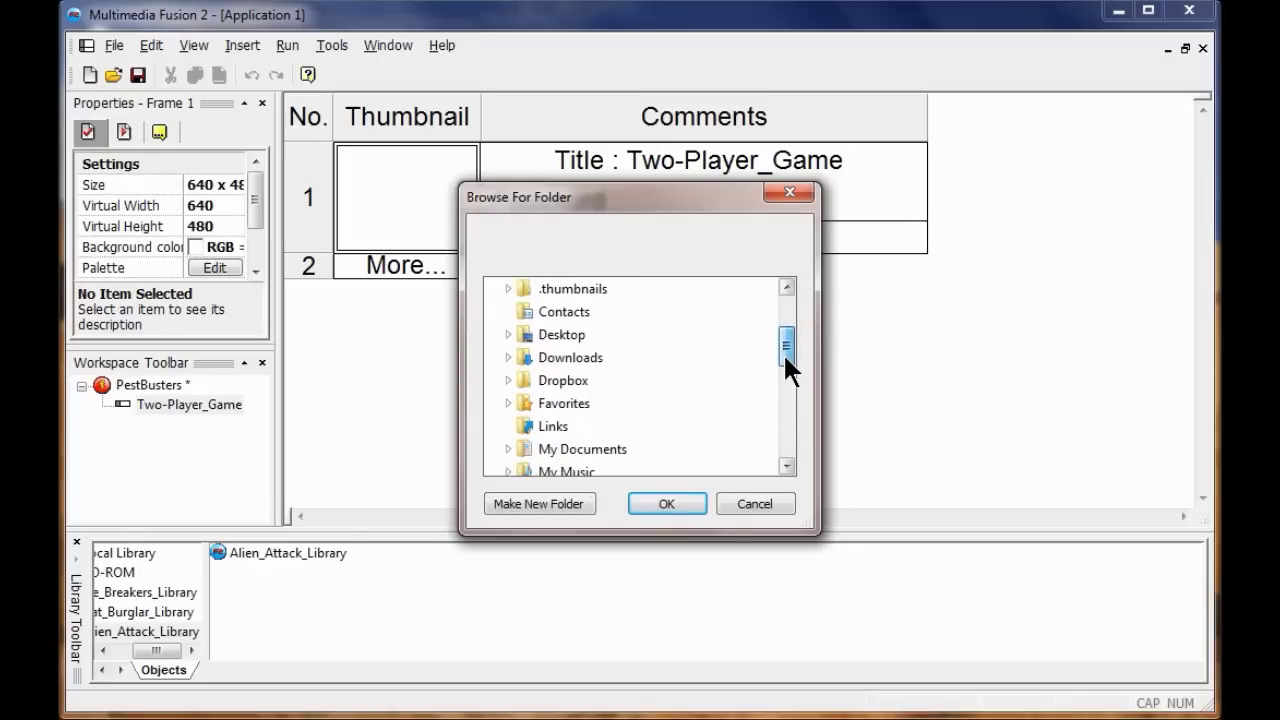
pyautogui.click(599, 452)
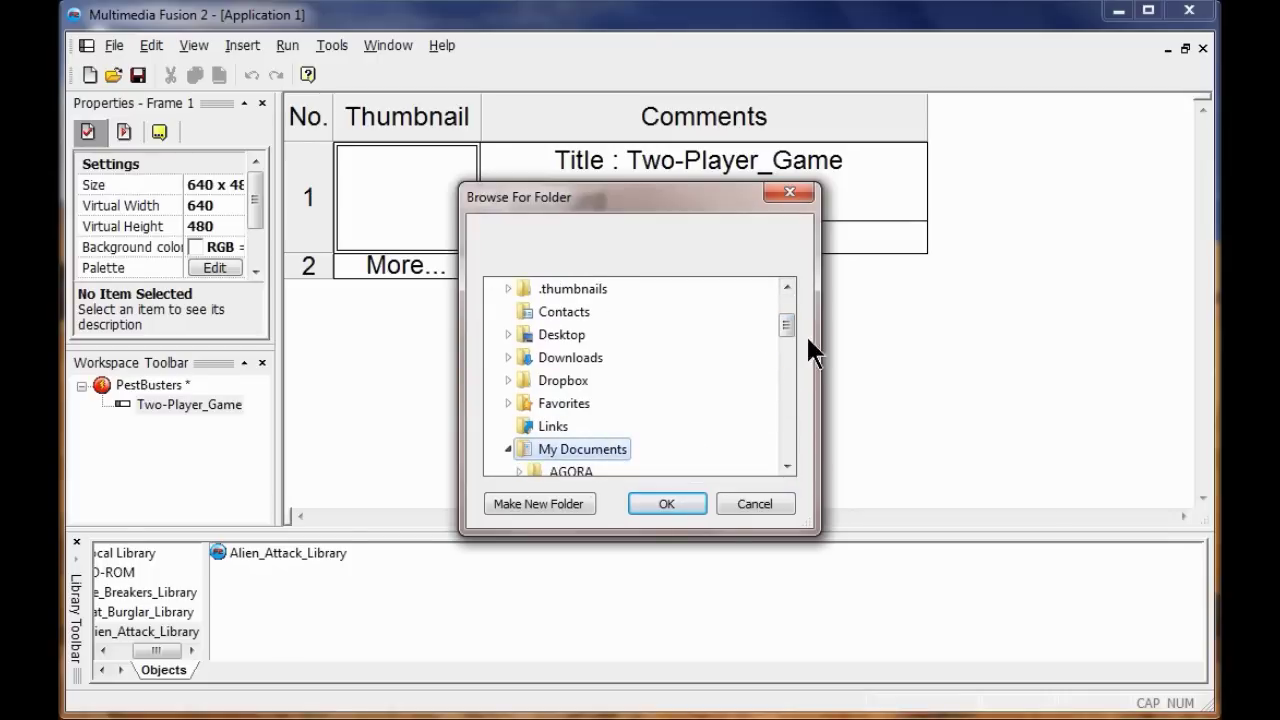
pyautogui.moveTo(787, 325); pyautogui.dragTo(768, 356)
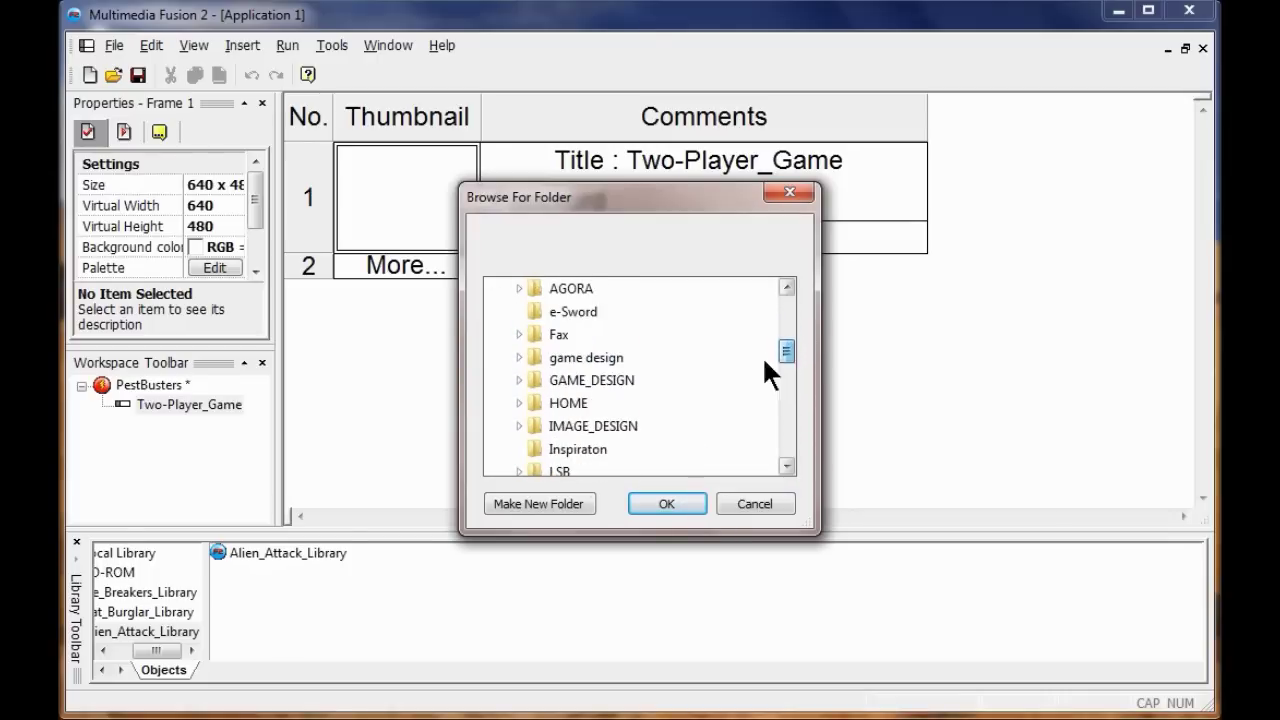
pyautogui.click(601, 385)
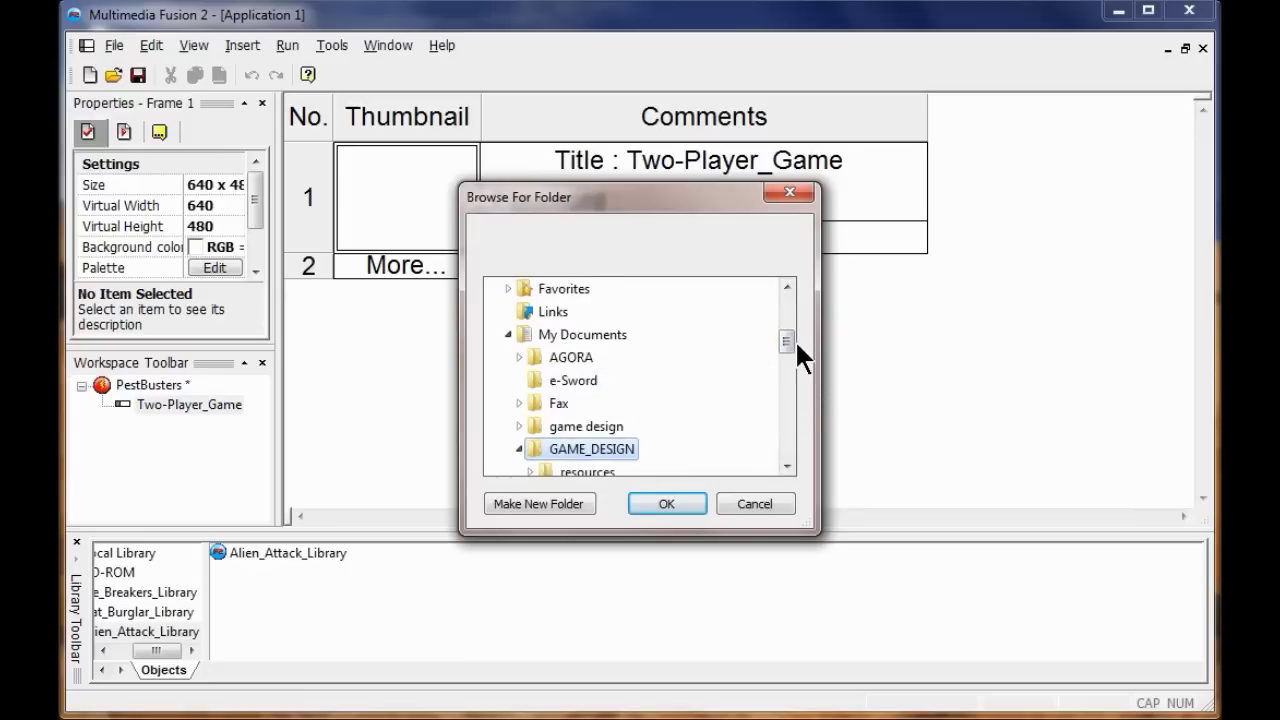
# Step: Choose the Pest_Busters_Library folder under resources, Project_5 as the new library's location
pyautogui.moveTo(791, 339); pyautogui.dragTo(785, 351)
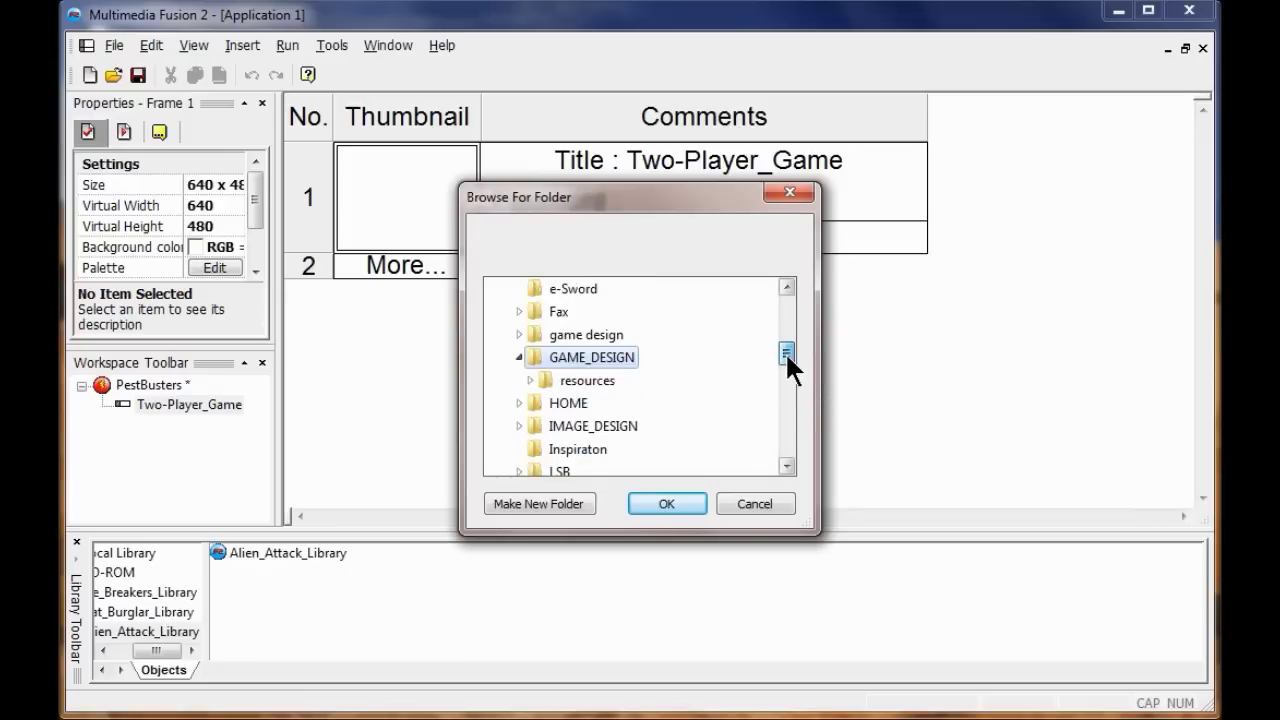
pyautogui.click(590, 382)
pyautogui.moveTo(786, 337); pyautogui.dragTo(787, 360)
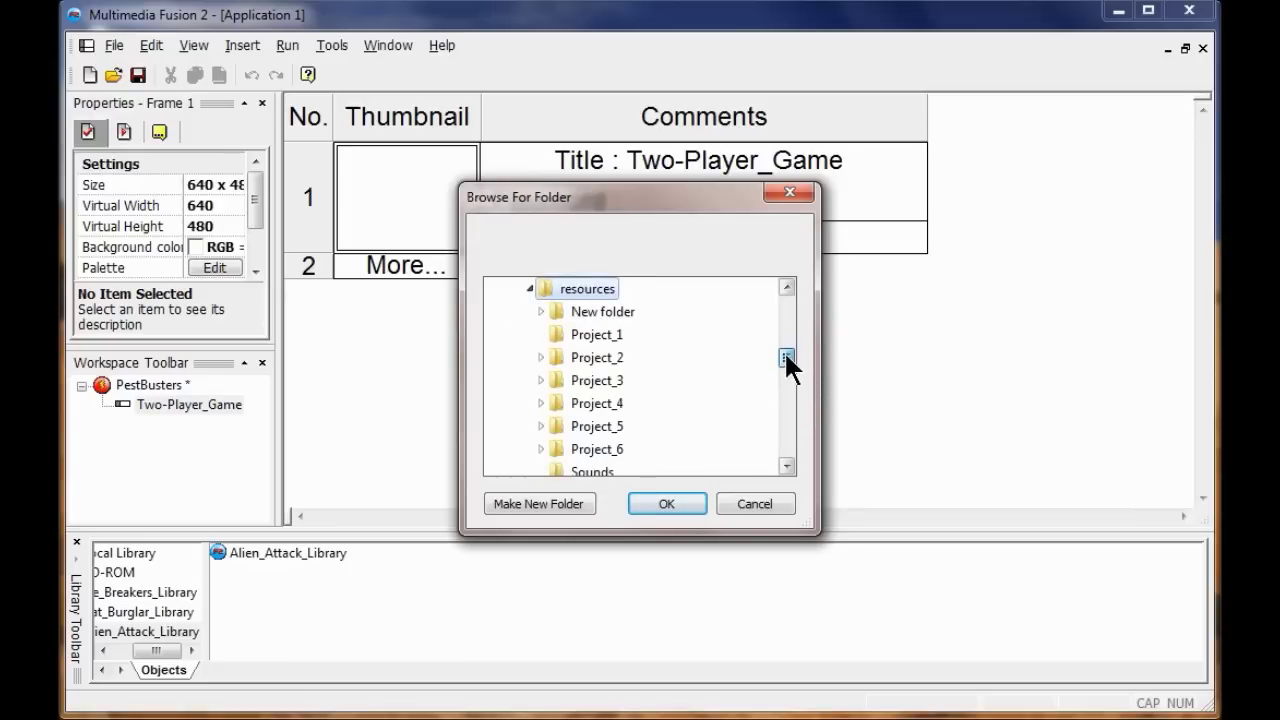
pyautogui.click(620, 428)
pyautogui.moveTo(783, 354); pyautogui.dragTo(783, 375)
pyautogui.click(680, 292)
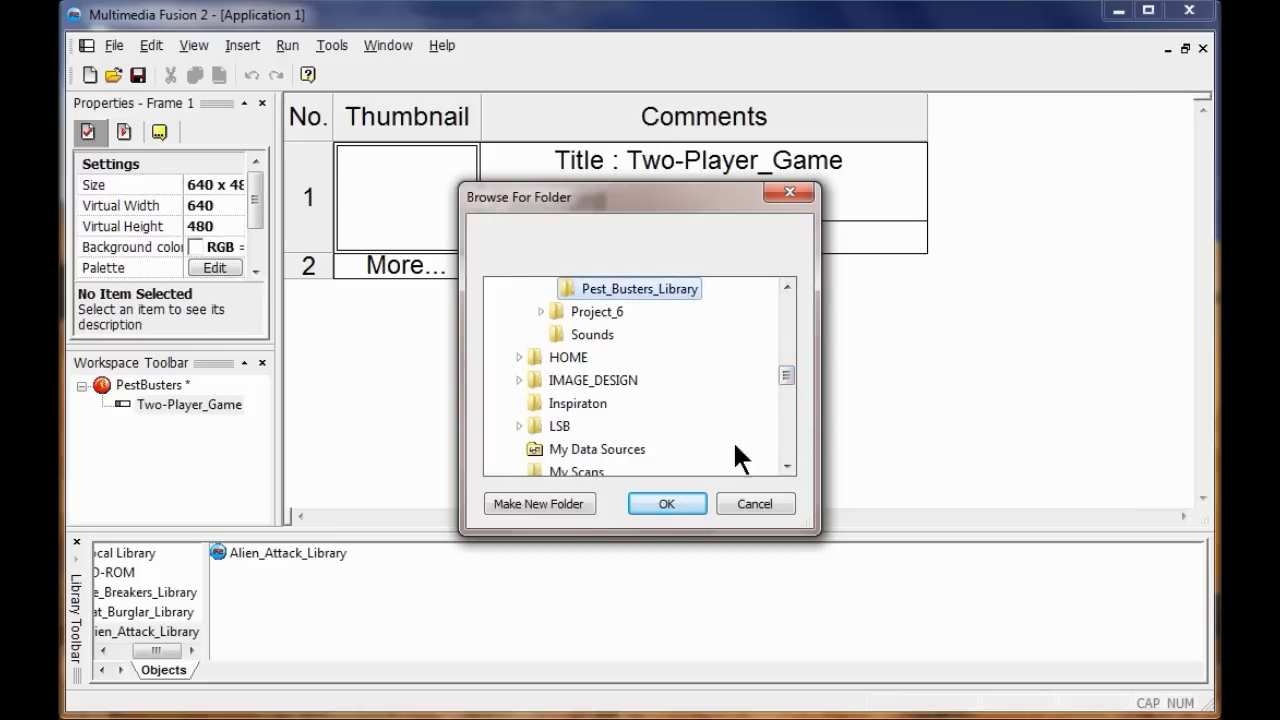
pyautogui.click(668, 504)
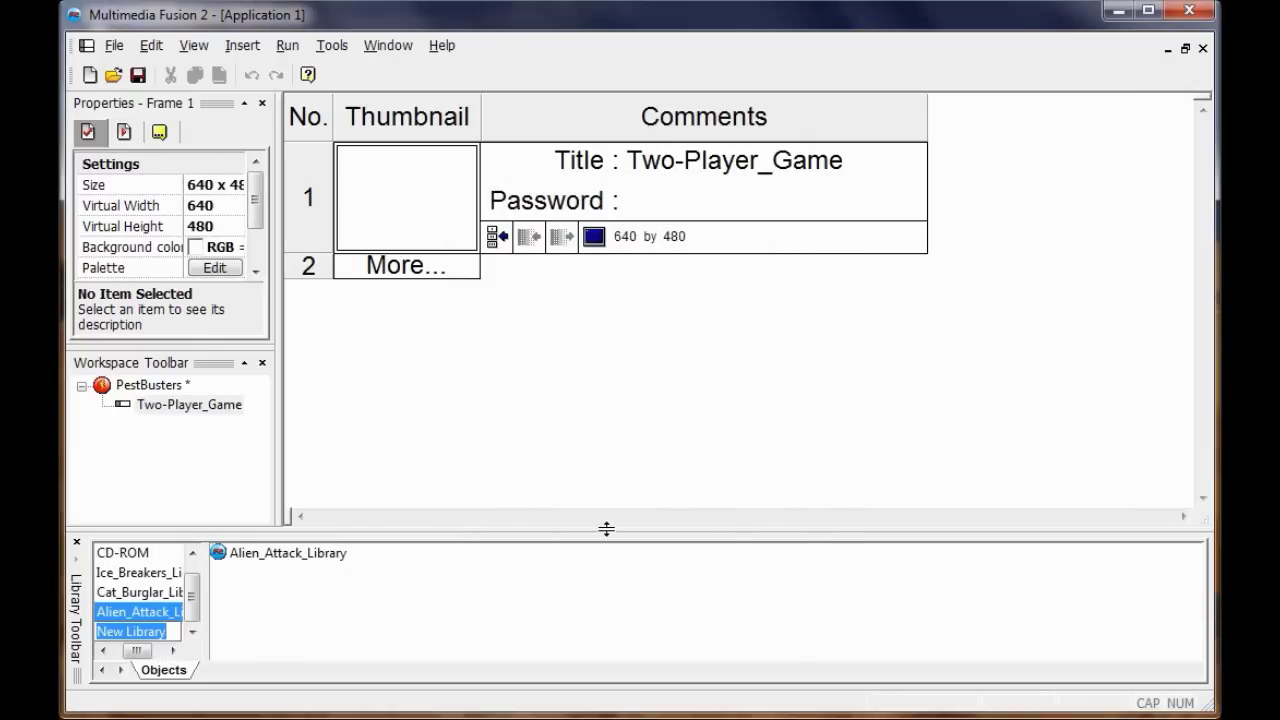
# Step: Rename the new library as Pest_Busters_Library and open its library file to show the objects
pyautogui.click(150, 631)
pyautogui.click(182, 632)
pyautogui.click(142, 629)
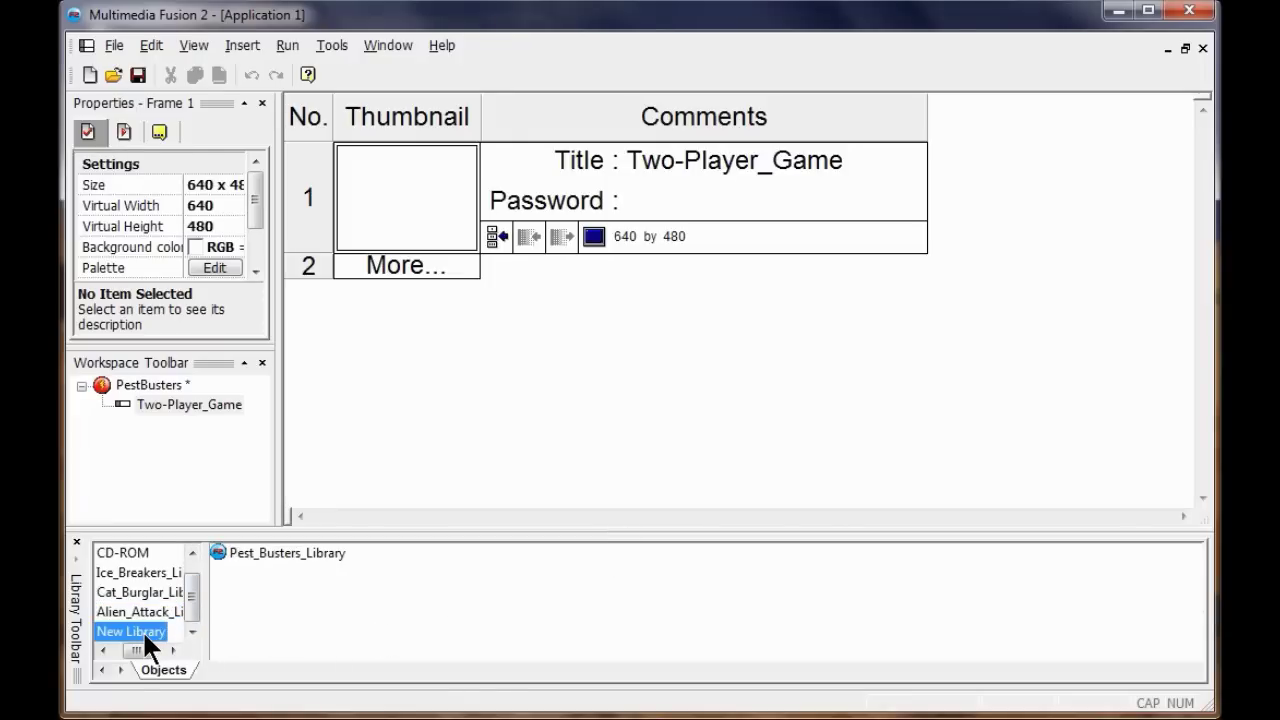
pyautogui.rightClick(142, 626)
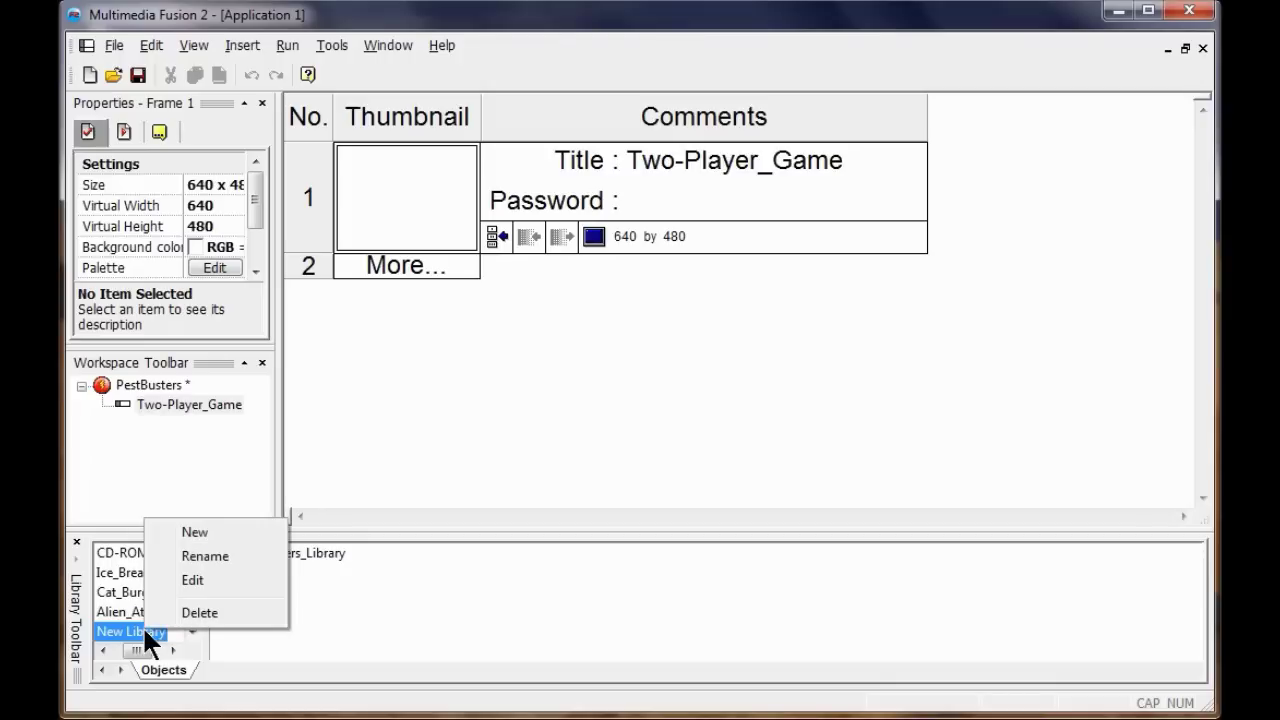
pyautogui.click(190, 556)
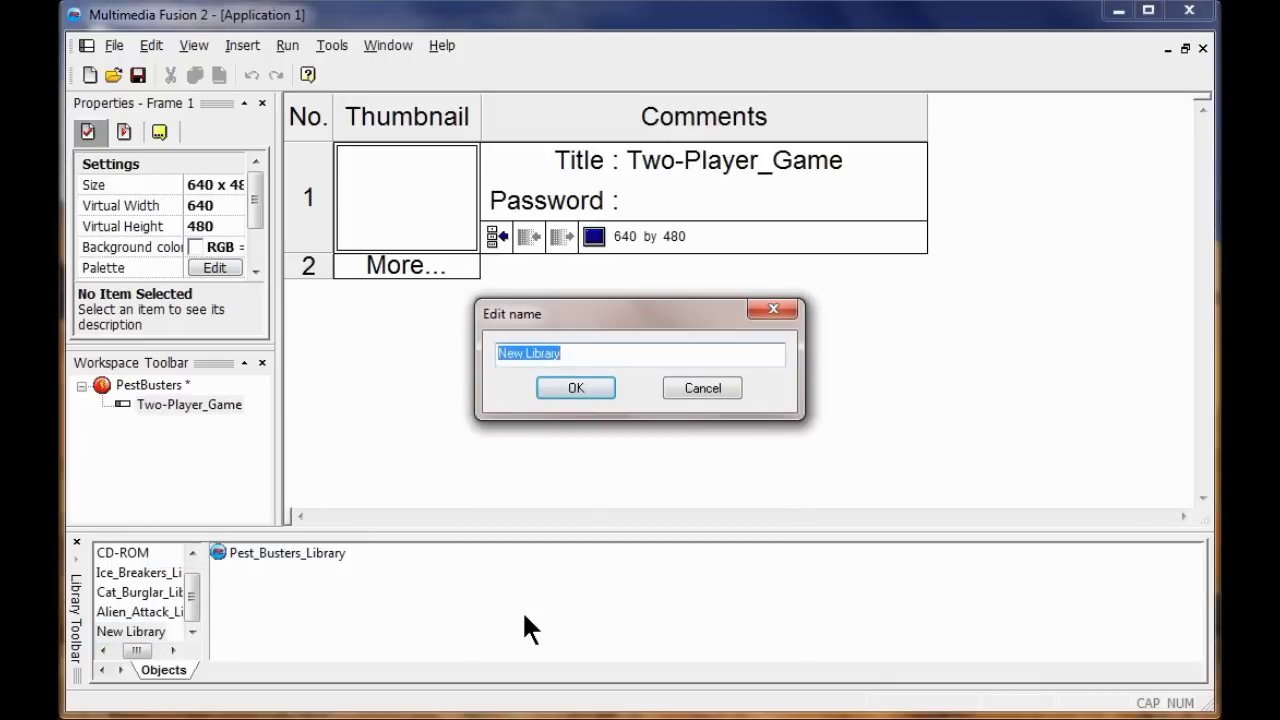
pyautogui.write('Pest_Busters_Li')
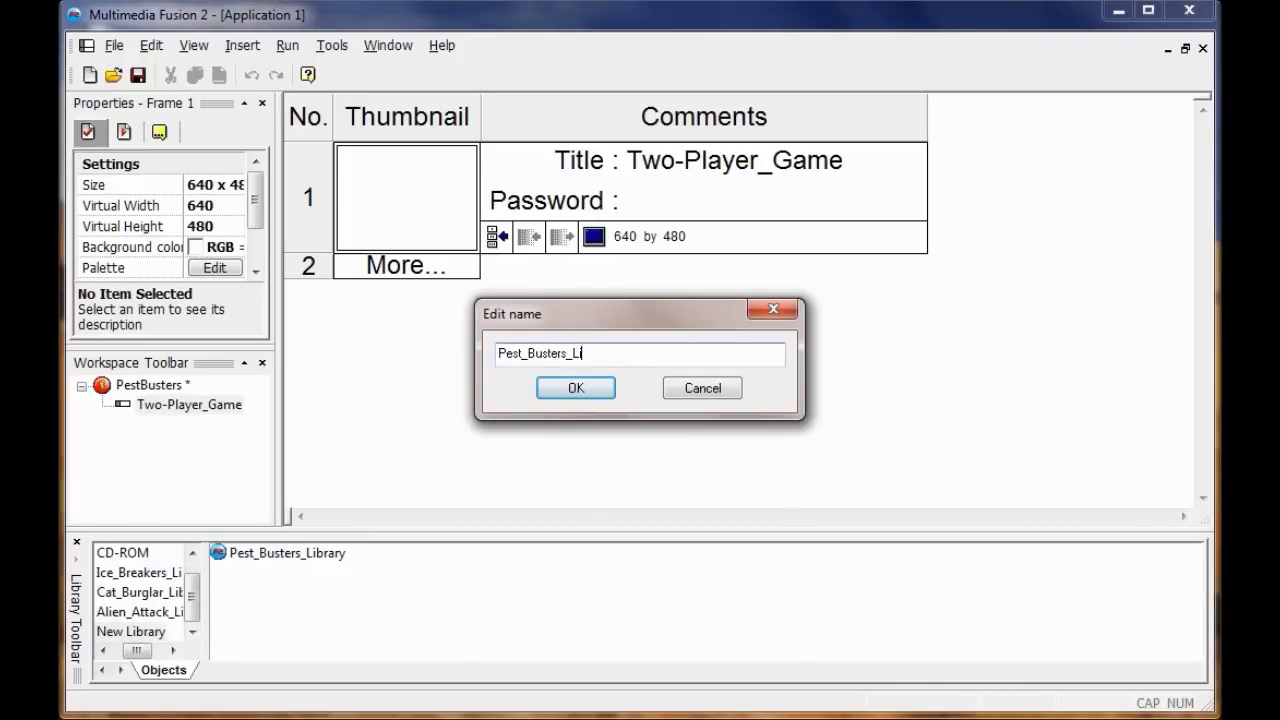
pyautogui.write('brary')
pyautogui.click(576, 389)
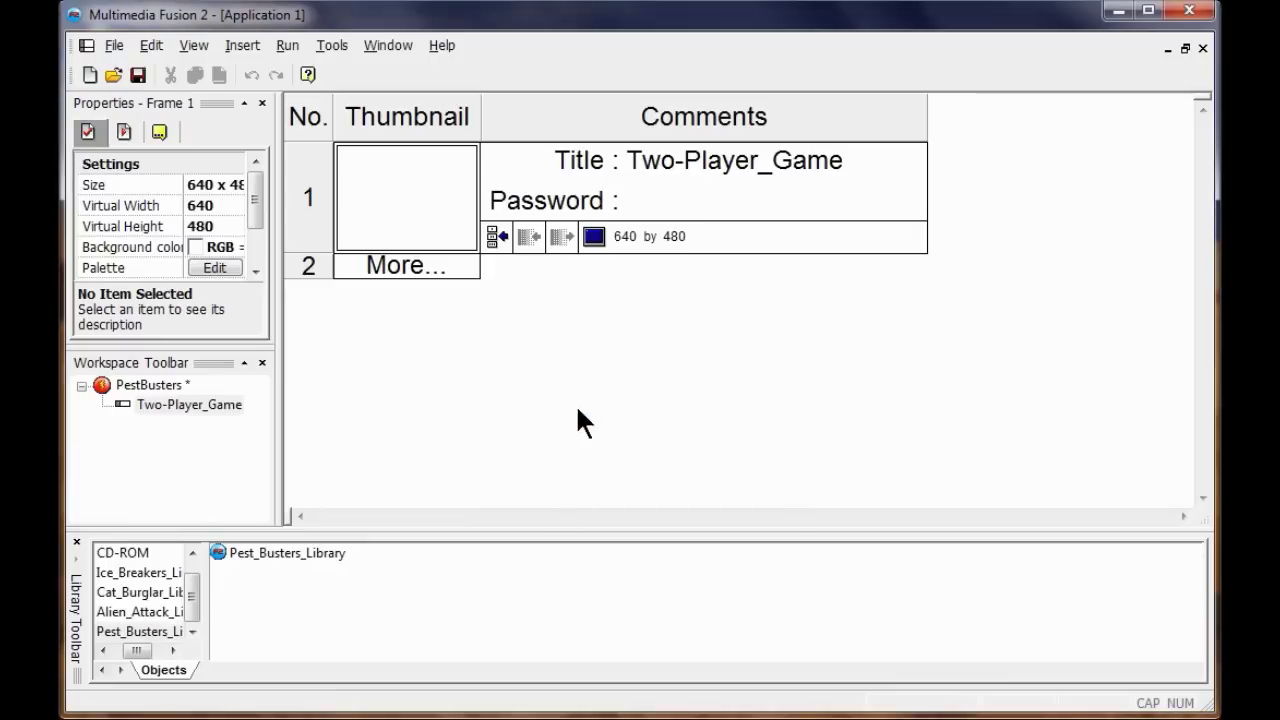
pyautogui.doubleClick(306, 557)
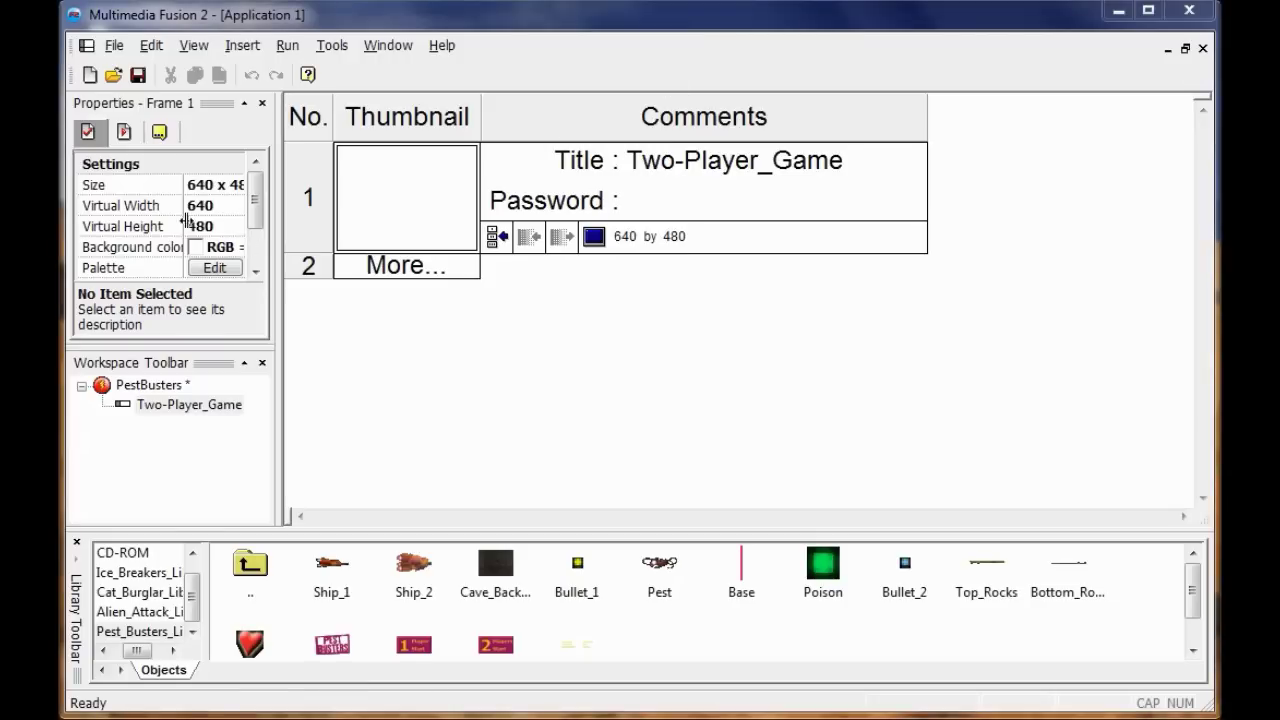
# Step: Save the application as pest_busters in the Project_5 folder under resources
pyautogui.click(137, 75)
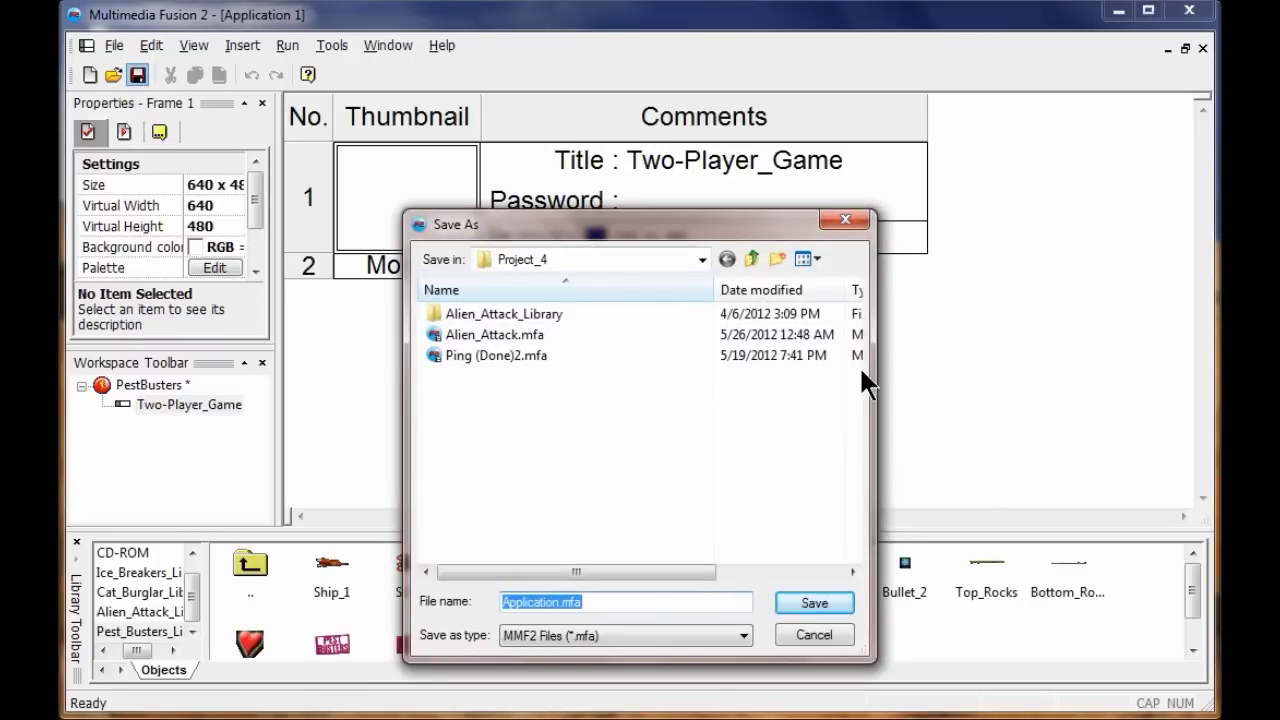
pyautogui.write('pers')
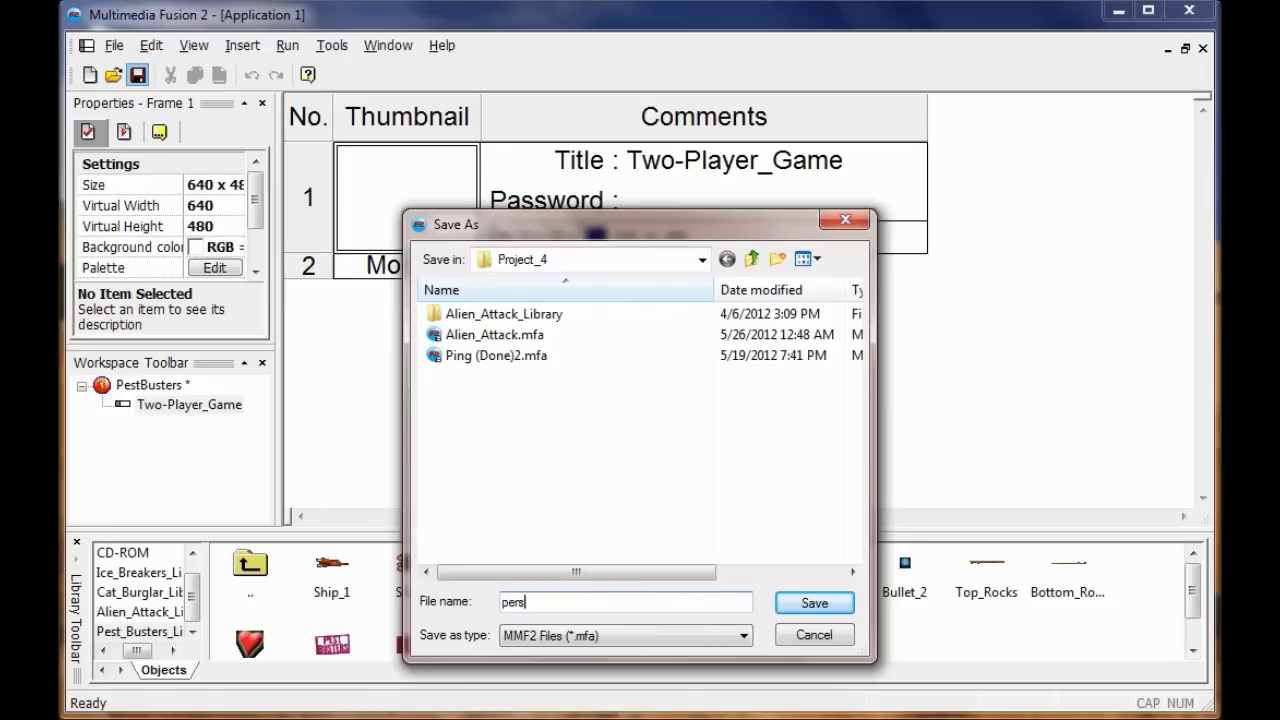
pyautogui.press('BackSpace')
pyautogui.press('BackSpace')
pyautogui.write('st')
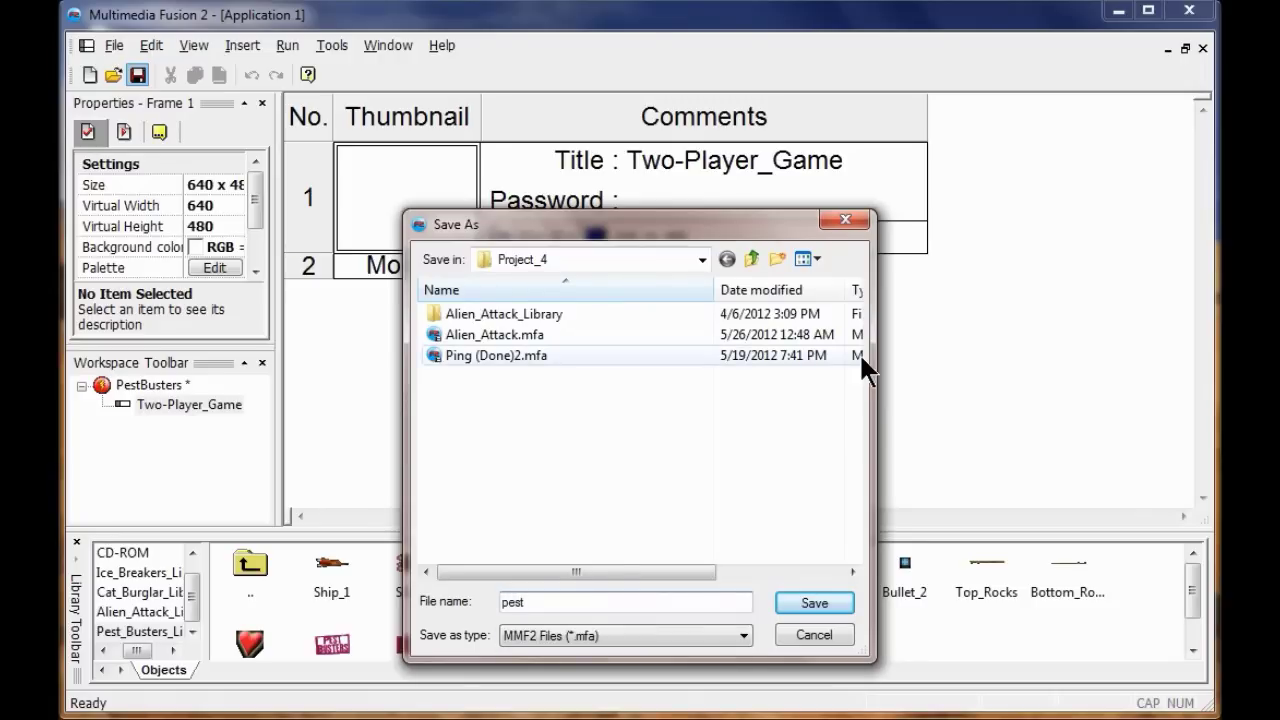
pyautogui.write('_busters')
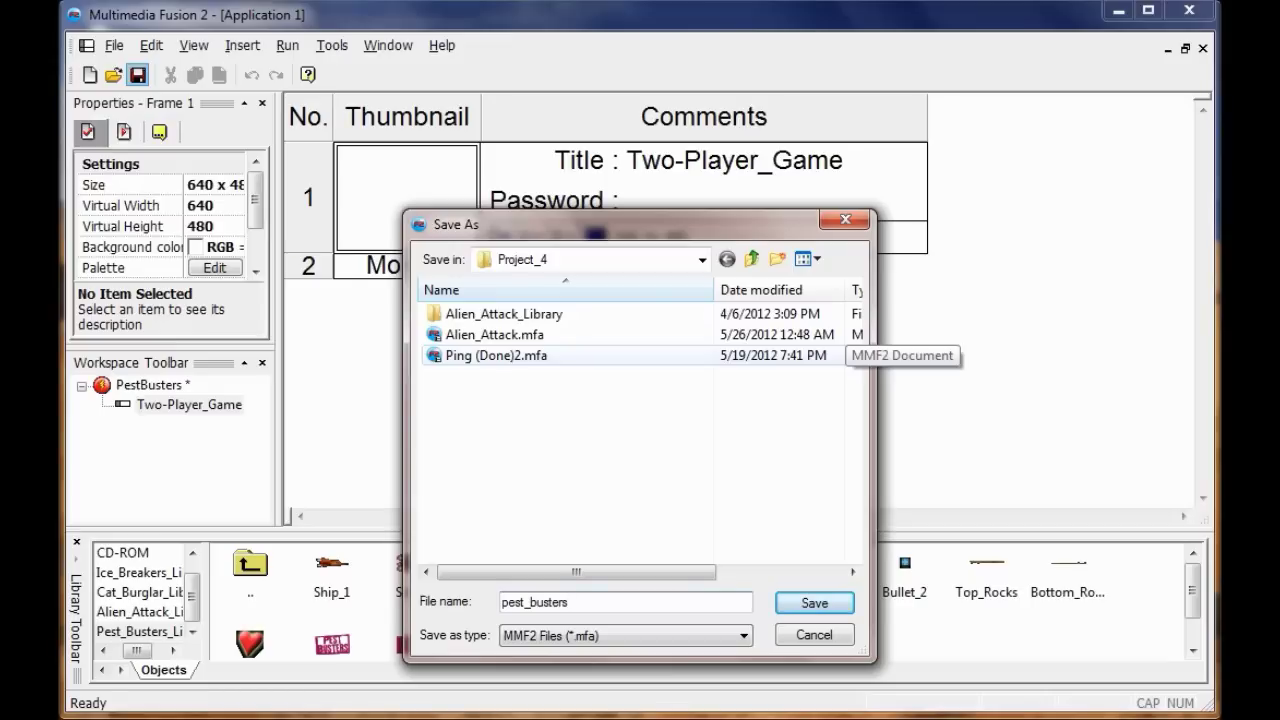
pyautogui.click(702, 259)
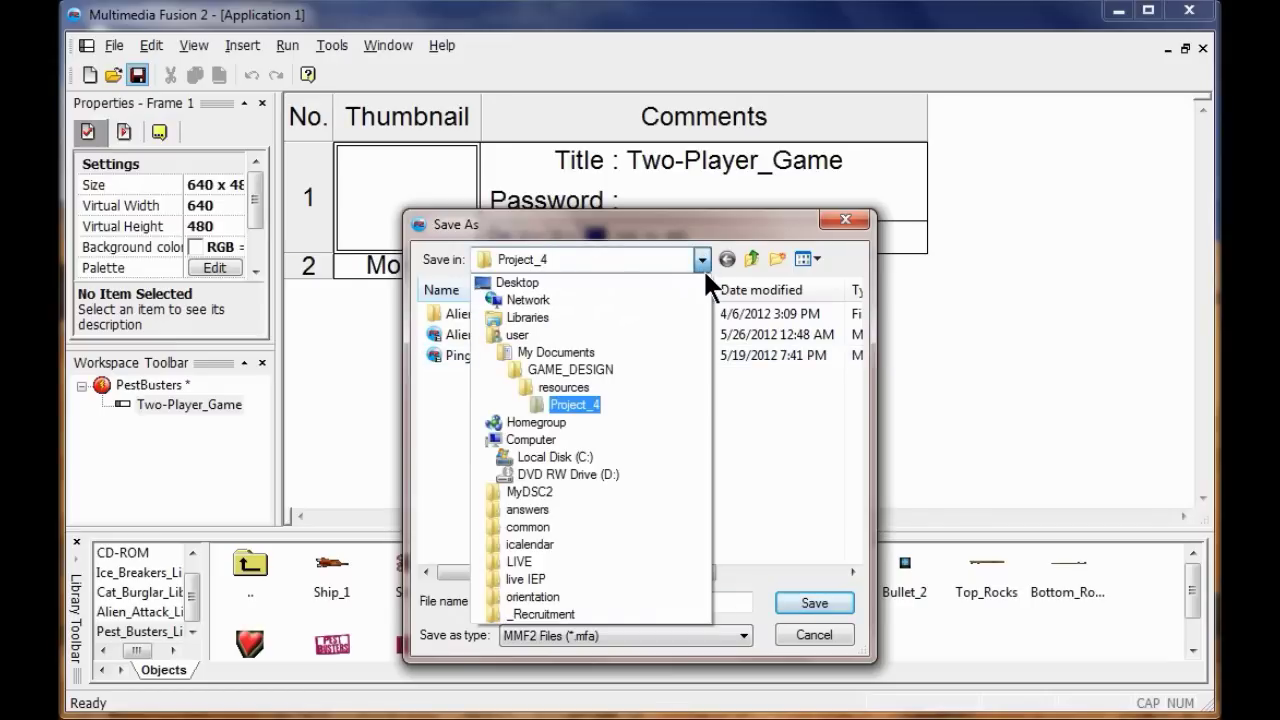
pyautogui.click(618, 386)
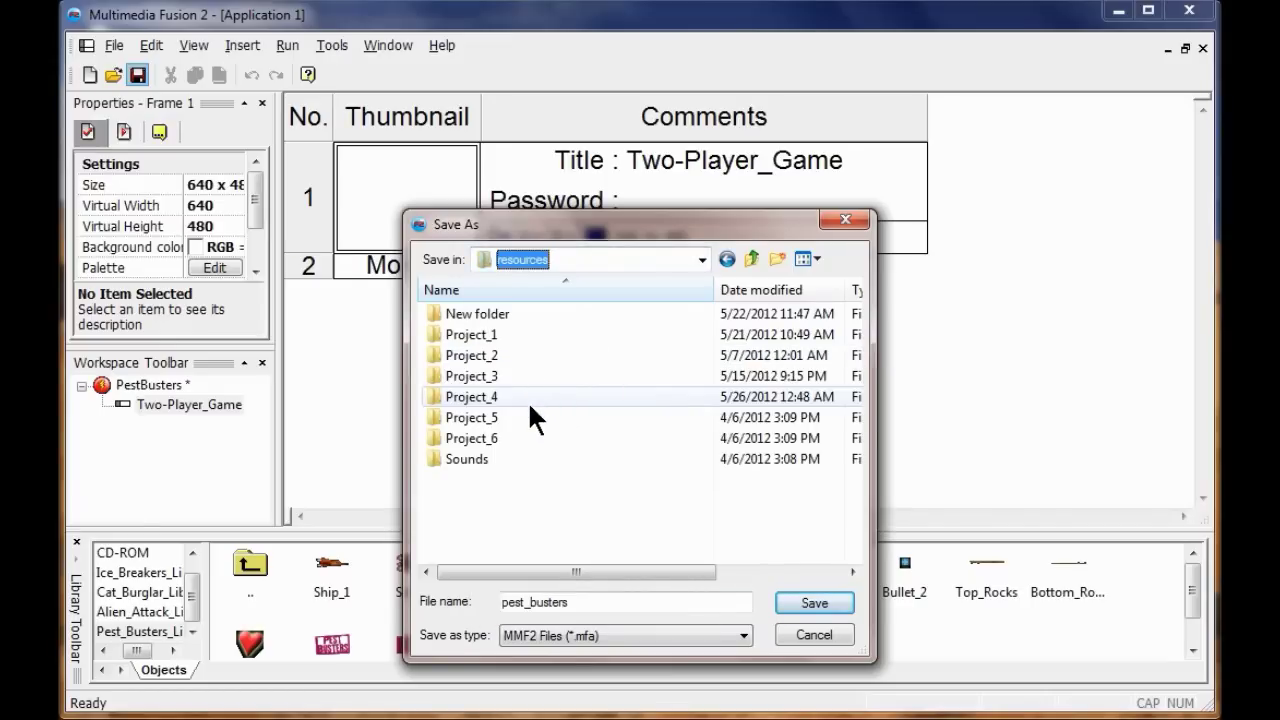
pyautogui.doubleClick(527, 417)
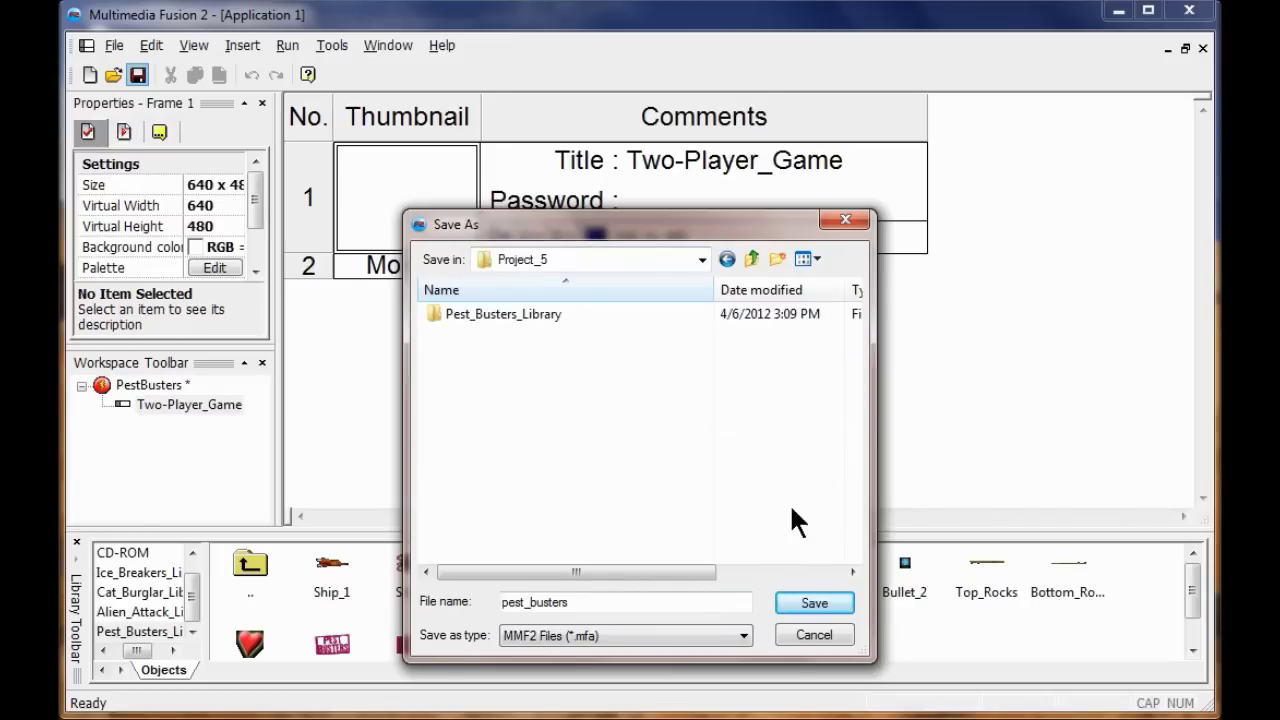
pyautogui.click(822, 603)
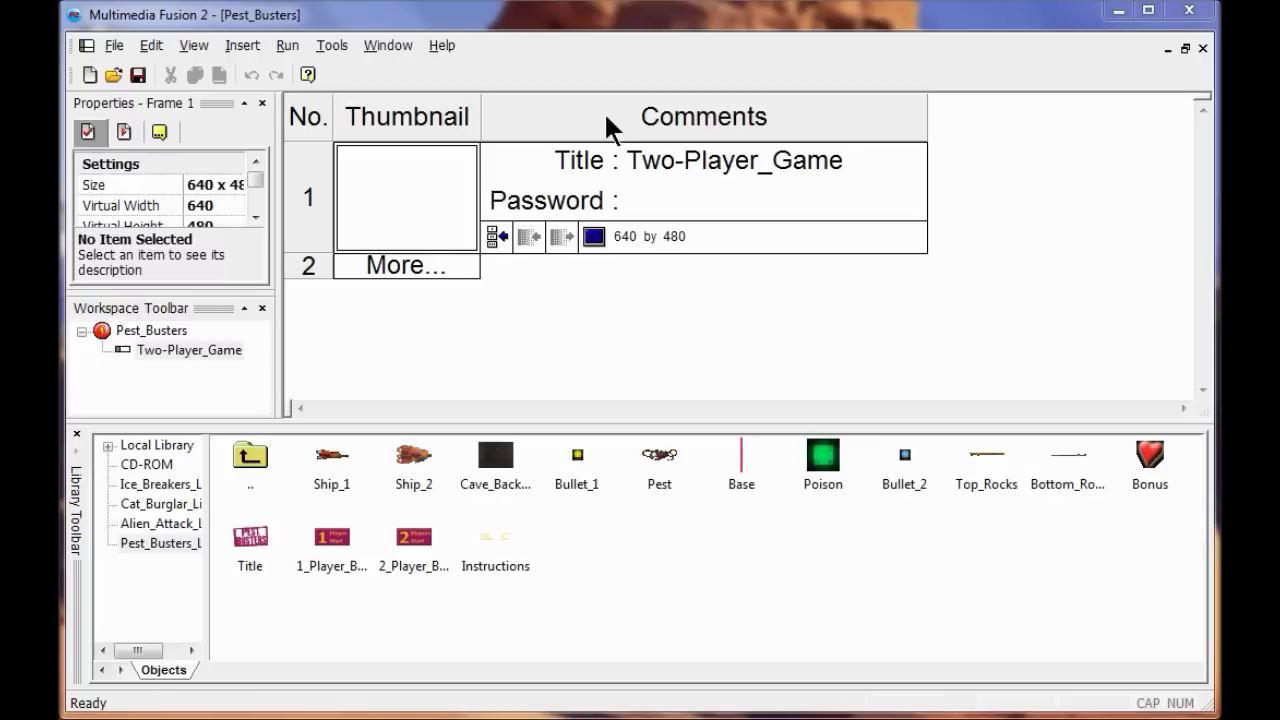
# Step: Open the Two-Player_Game frame for editing
pyautogui.doubleClick(407, 207)
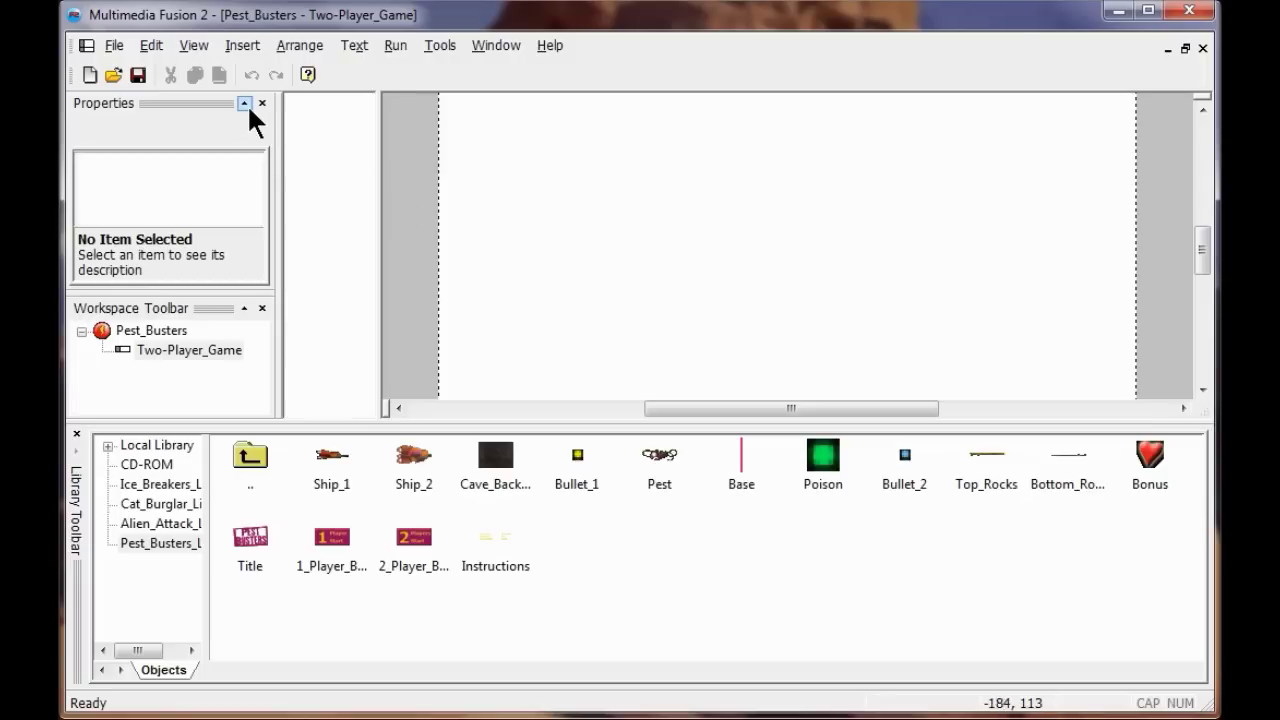
# Step: Display the Layers toolbar, widened slightly, and add two new layers above layer 1
pyautogui.click(192, 45)
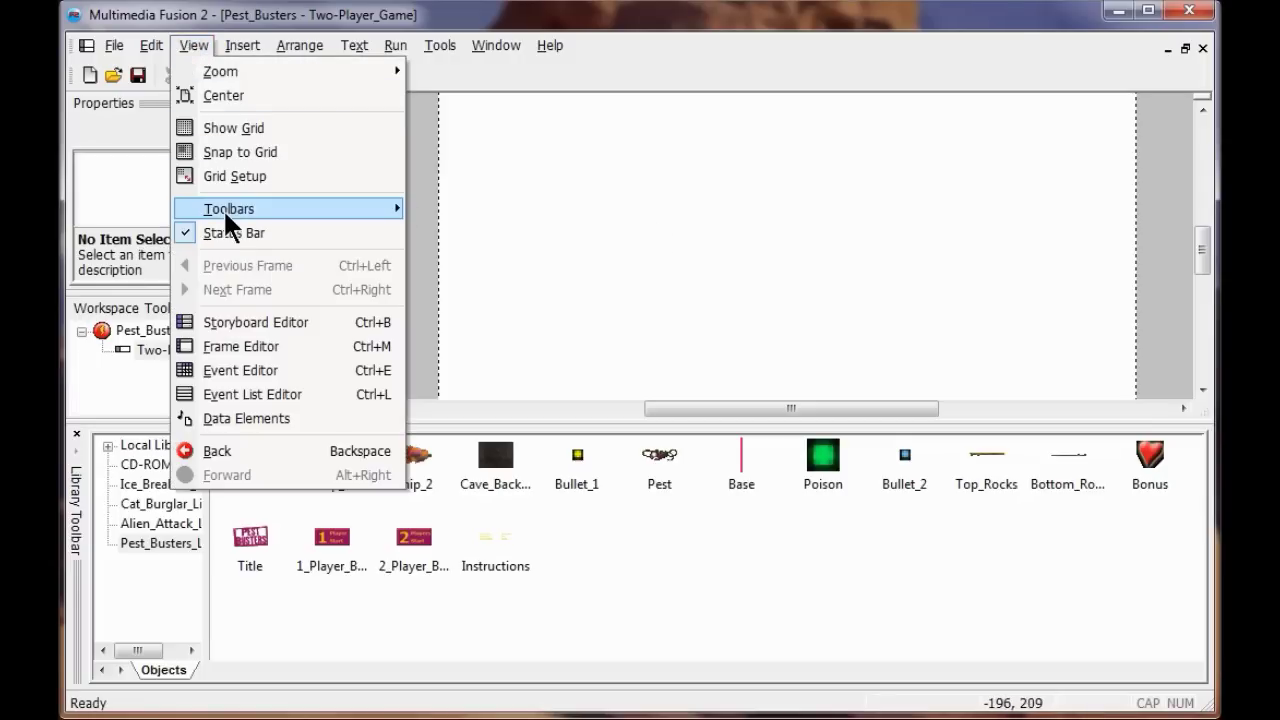
pyautogui.moveTo(223, 208)
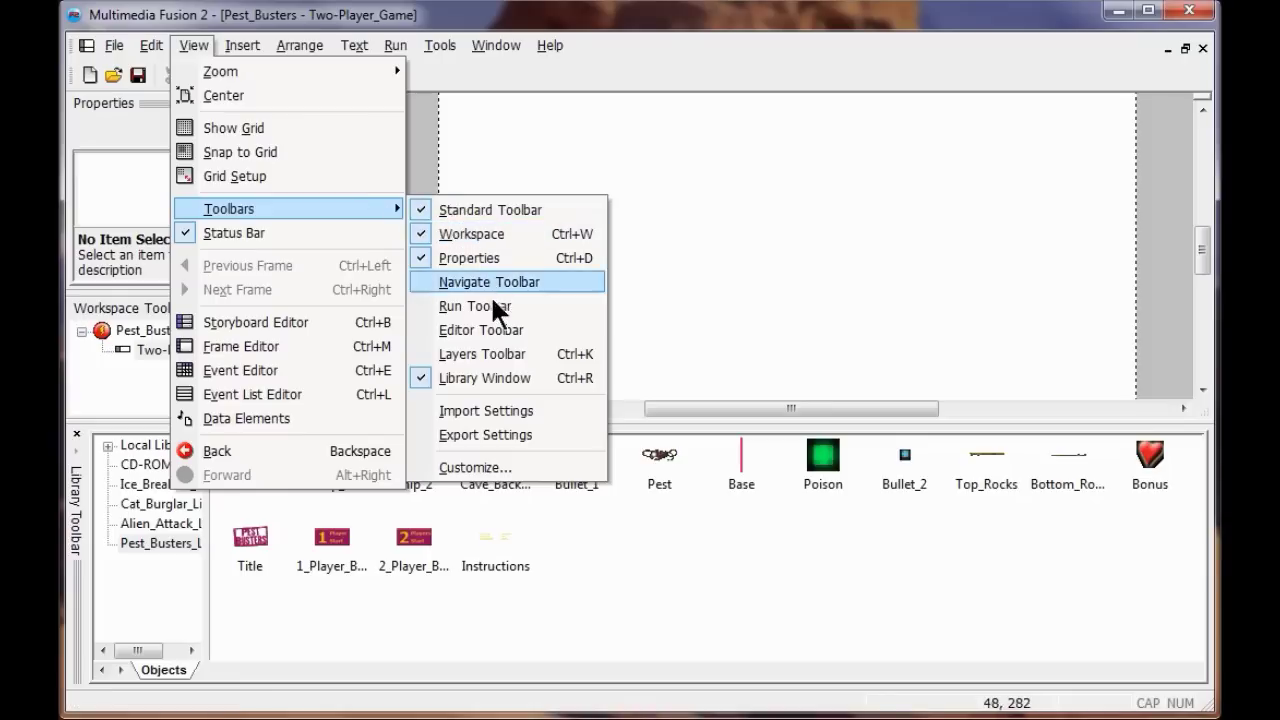
pyautogui.click(494, 345)
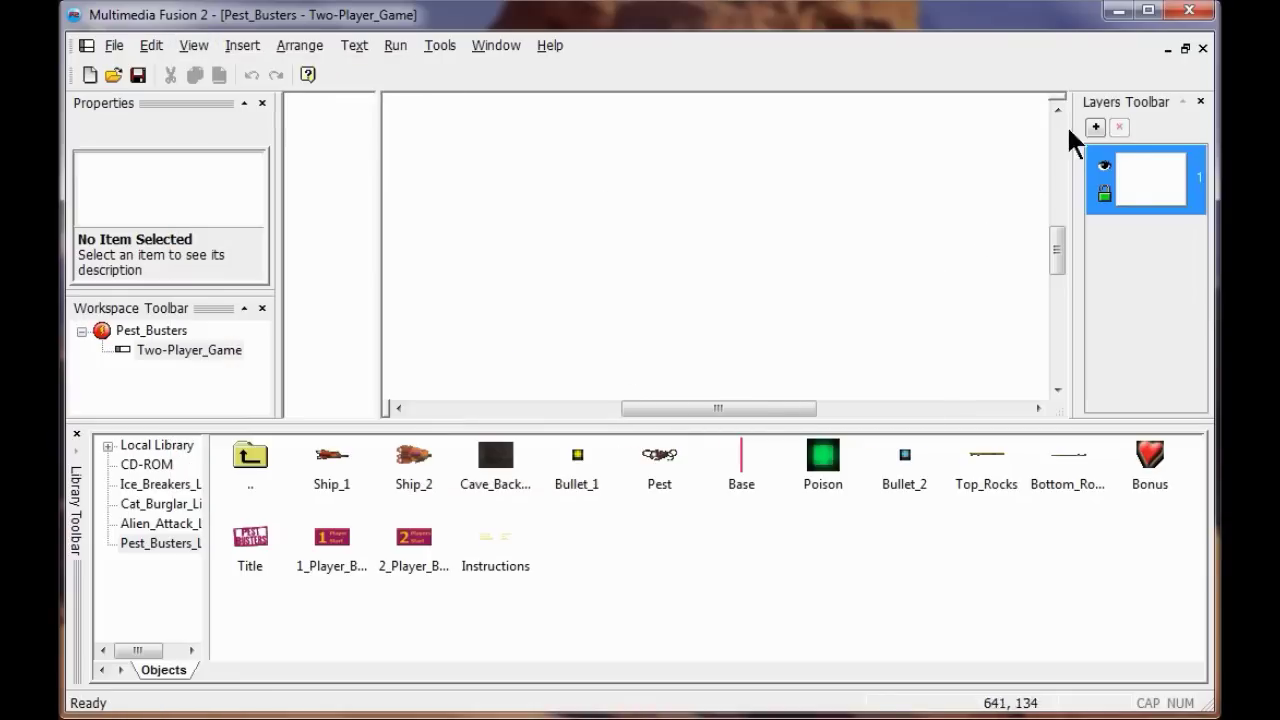
pyautogui.click(1104, 192)
pyautogui.moveTo(1070, 198); pyautogui.dragTo(1048, 205)
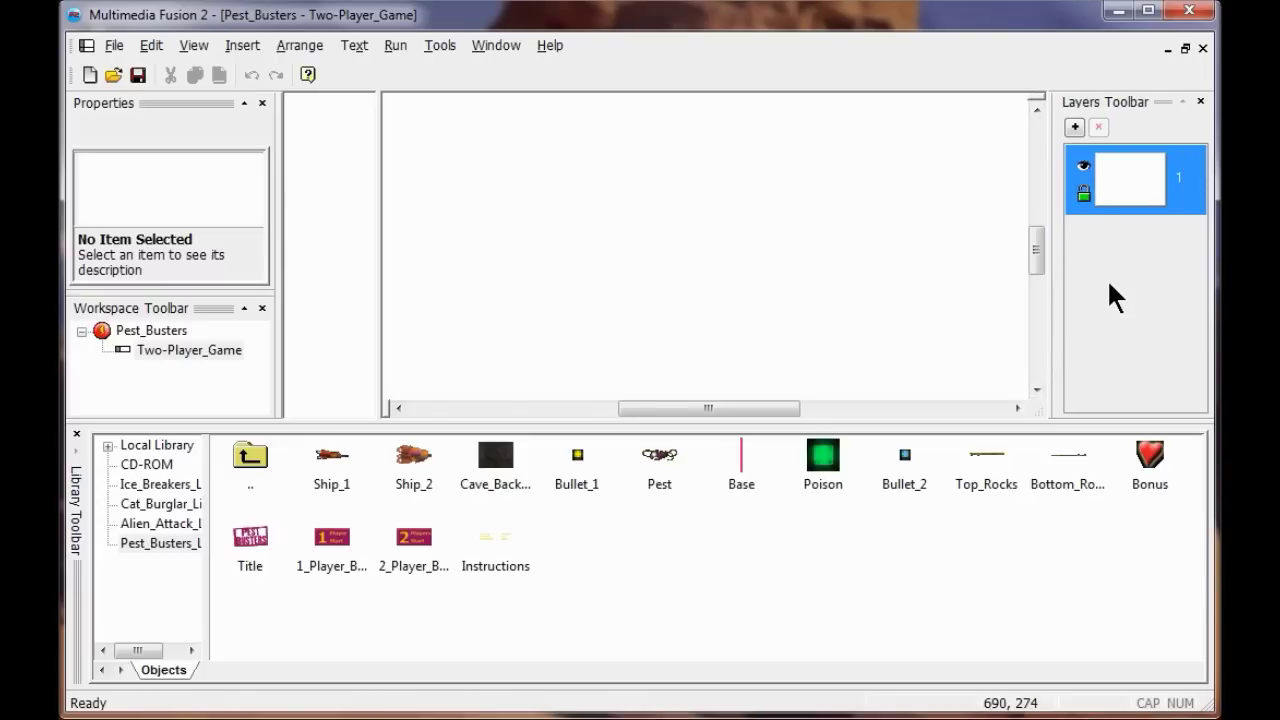
pyautogui.click(1076, 128)
pyautogui.click(1076, 128)
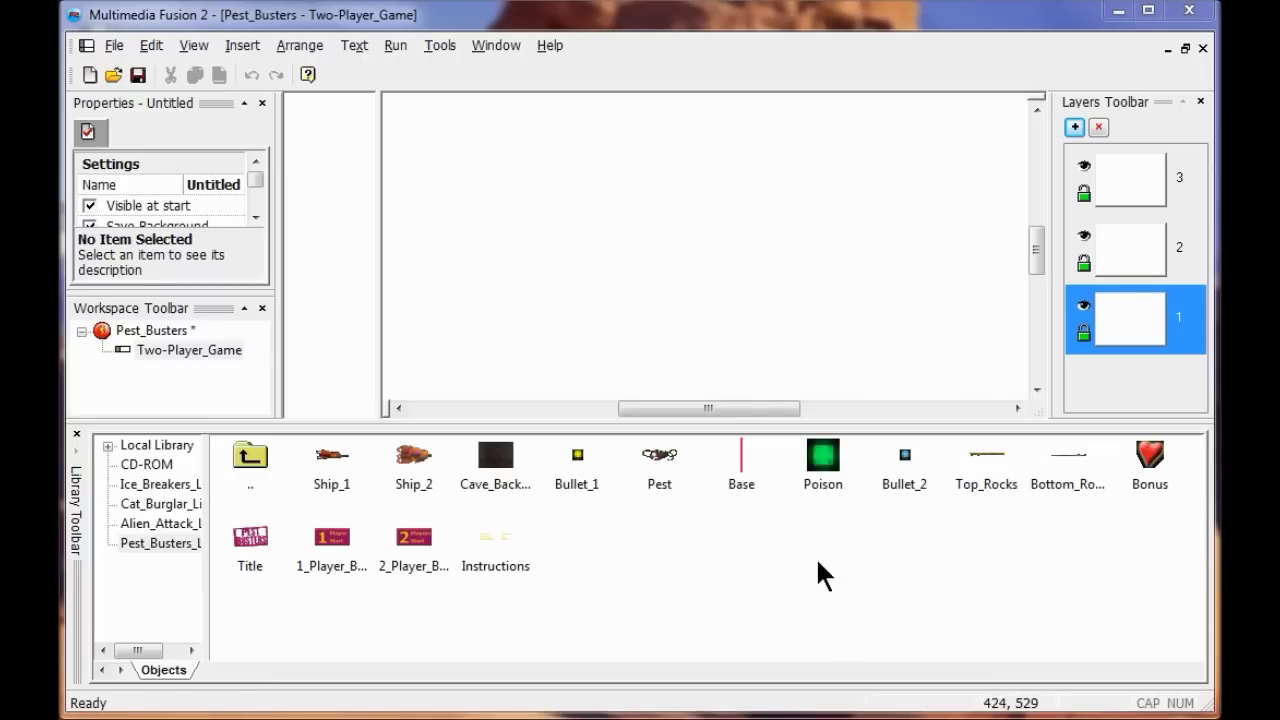
# Step: Place the Cave_Backdrop object from the library on layer 1 and align it to the frame's left edge
pyautogui.click(497, 460)
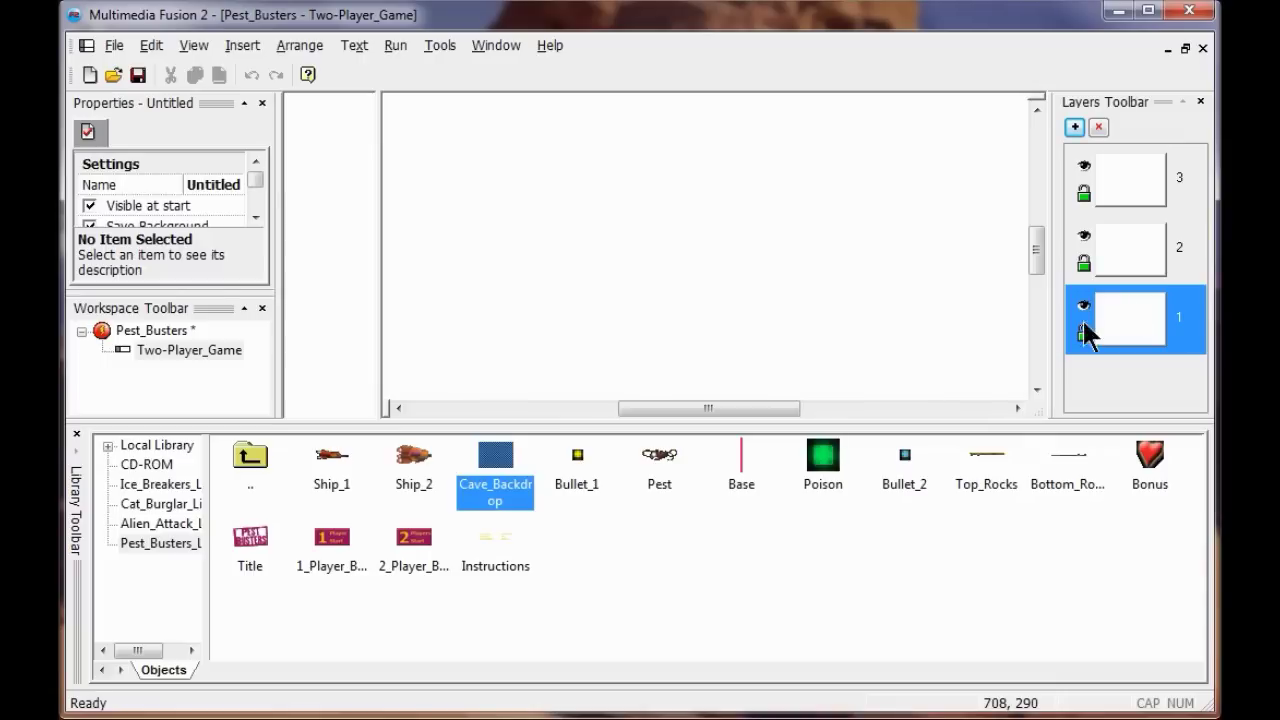
pyautogui.moveTo(504, 458); pyautogui.dragTo(416, 125)
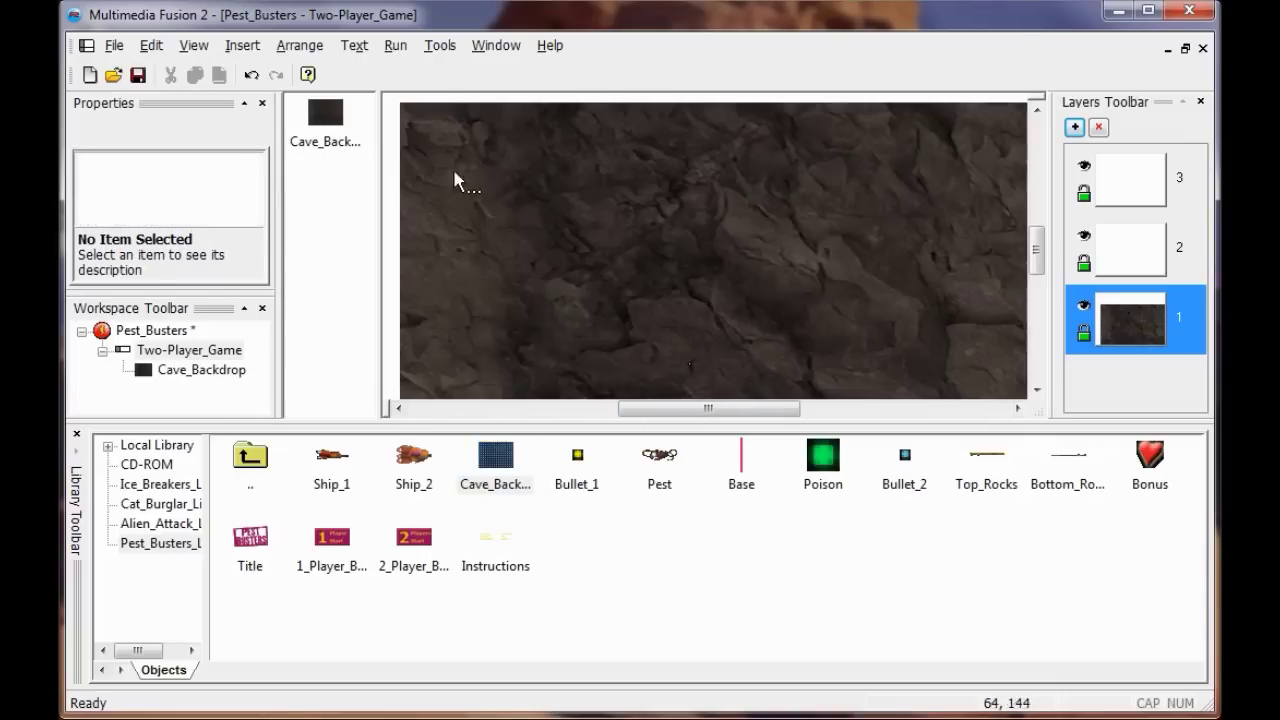
pyautogui.click(621, 185)
pyautogui.rightClick(623, 190)
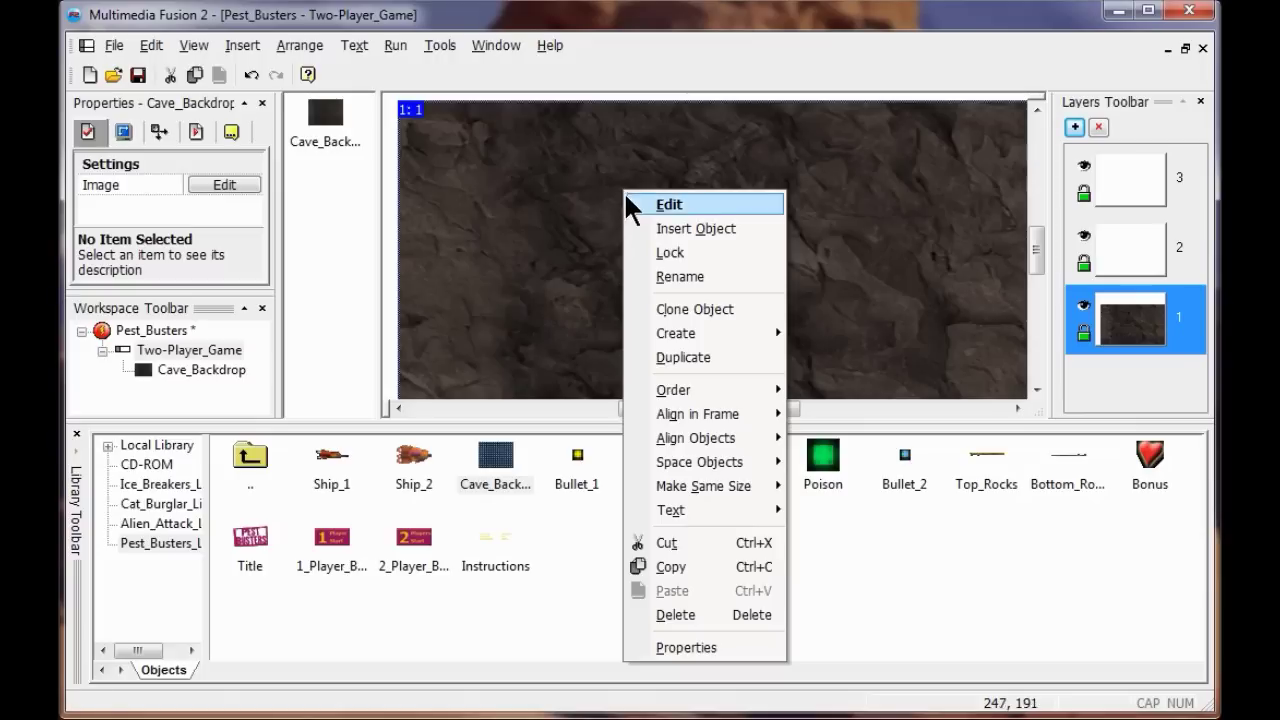
pyautogui.moveTo(701, 421)
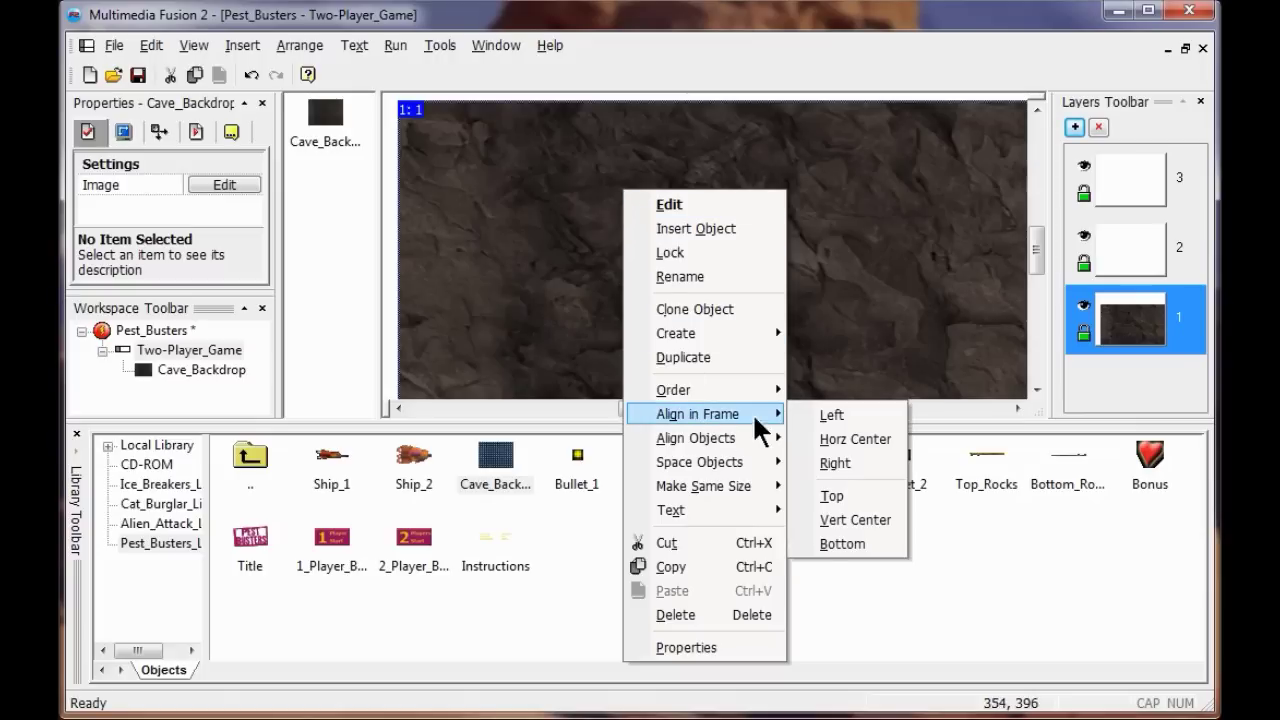
pyautogui.click(857, 411)
# Step: Align the cave backdrop to the top of the frame and lock the object in place
pyautogui.rightClick(656, 195)
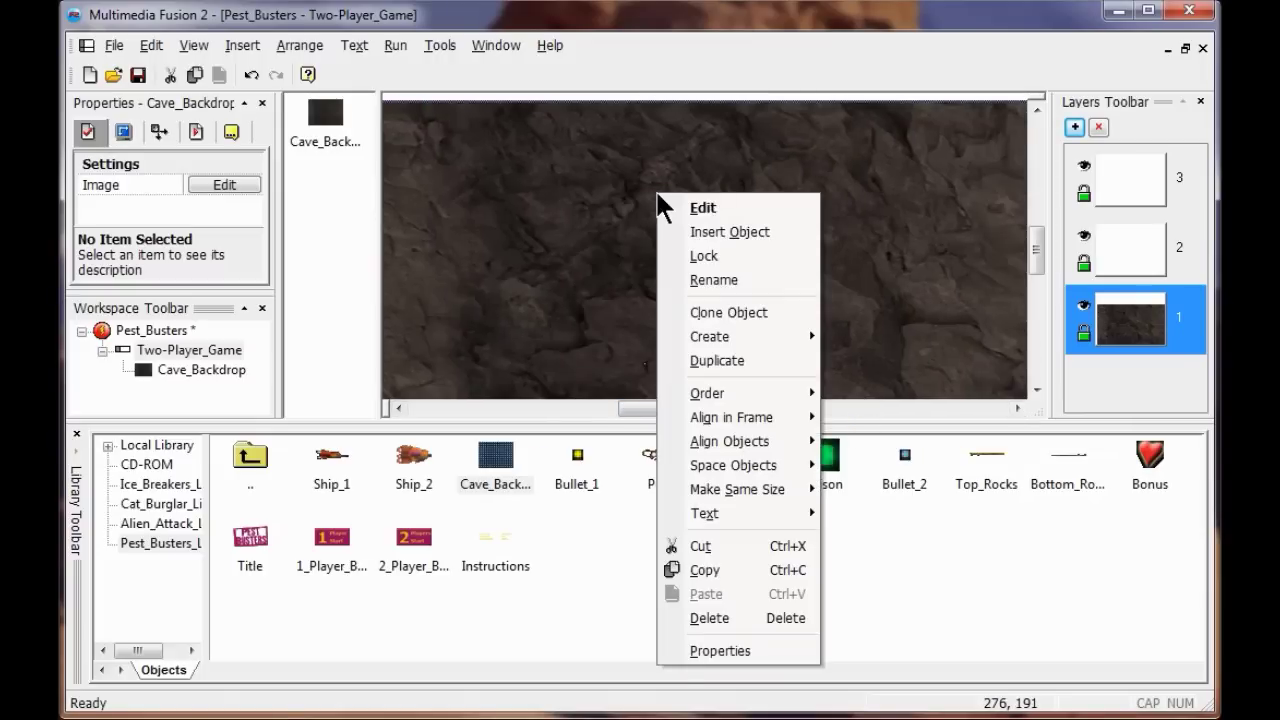
pyautogui.moveTo(738, 419)
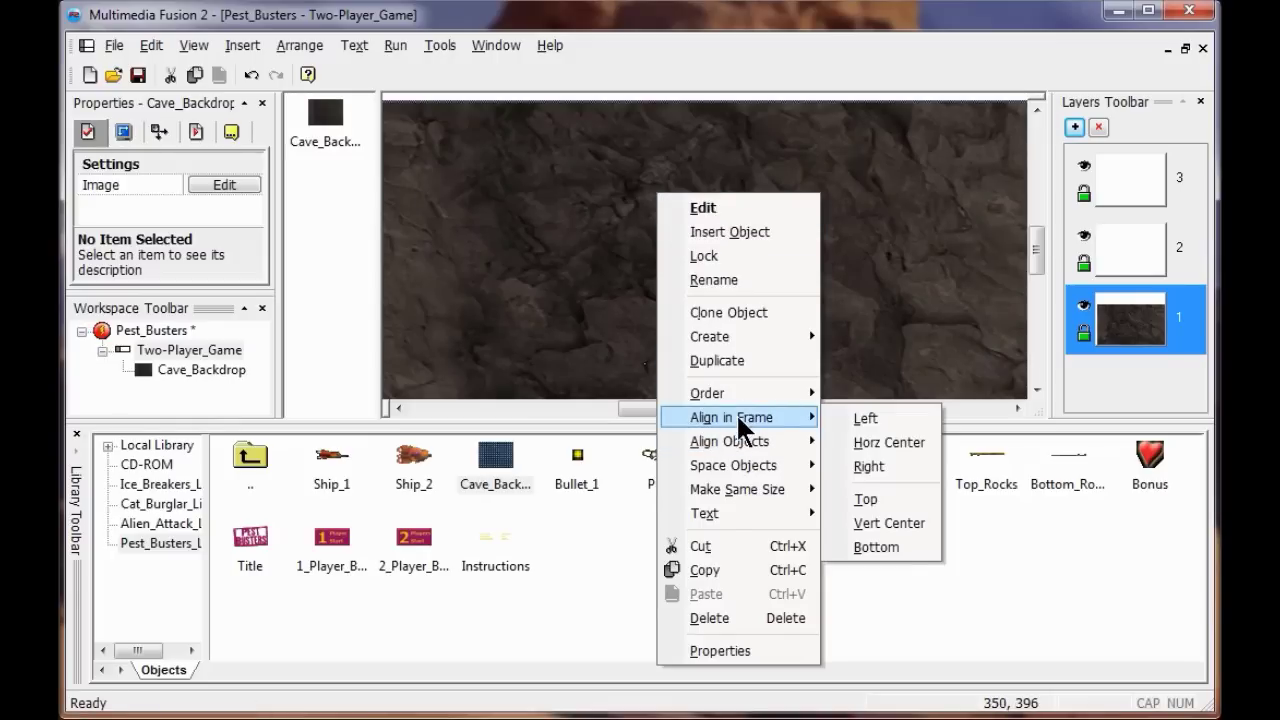
pyautogui.click(862, 495)
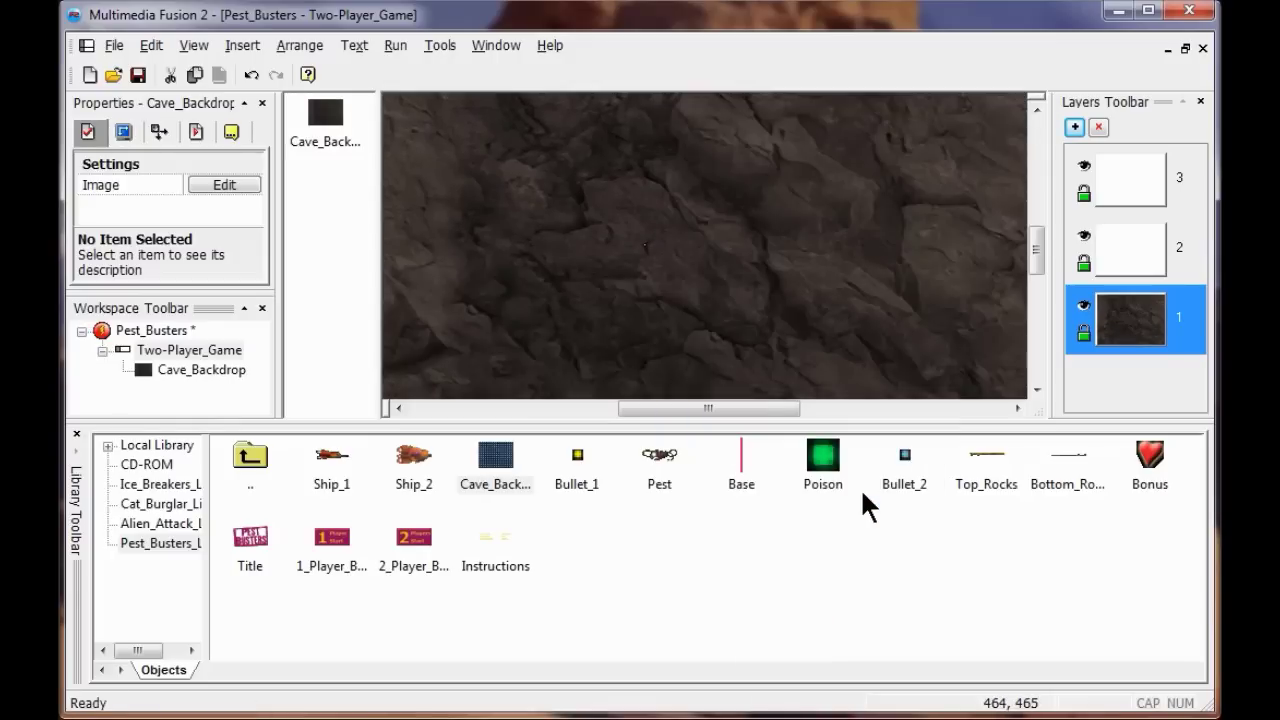
pyautogui.rightClick(558, 155)
pyautogui.click(601, 209)
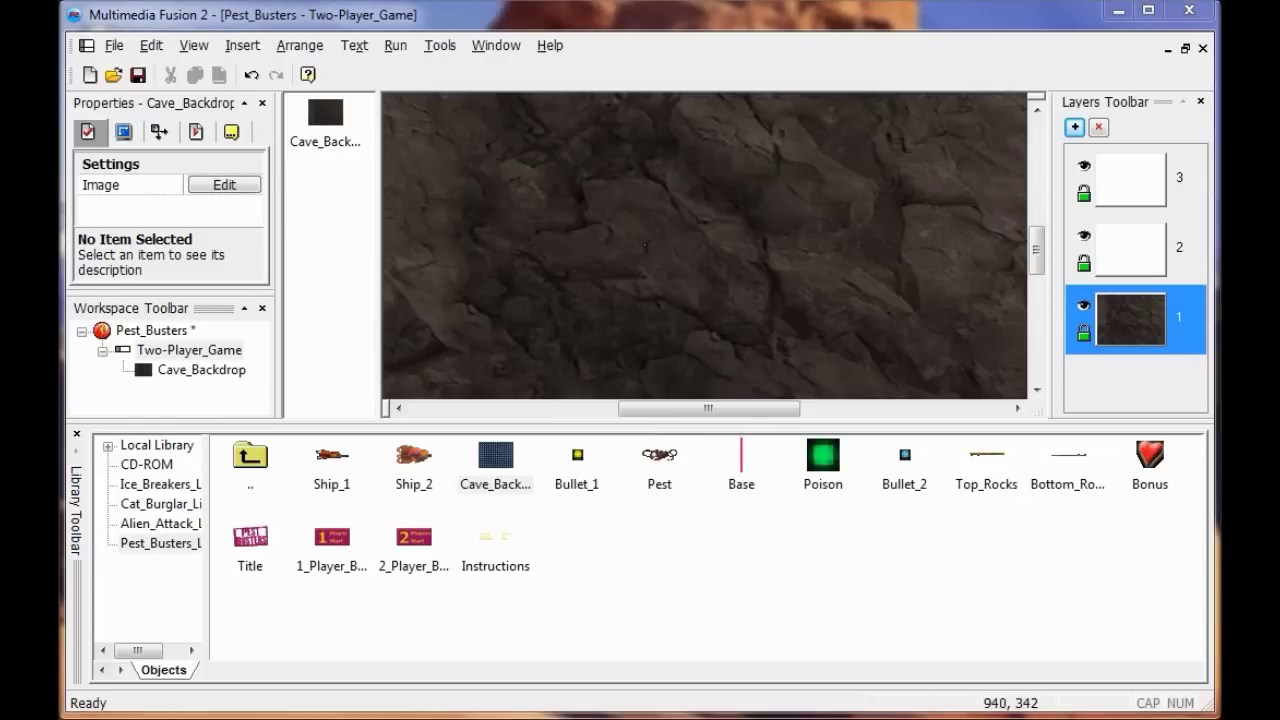
# Step: Place the Top_Rocks object from the library on layer 2 and align it to the frame's left edge
pyautogui.click(1108, 246)
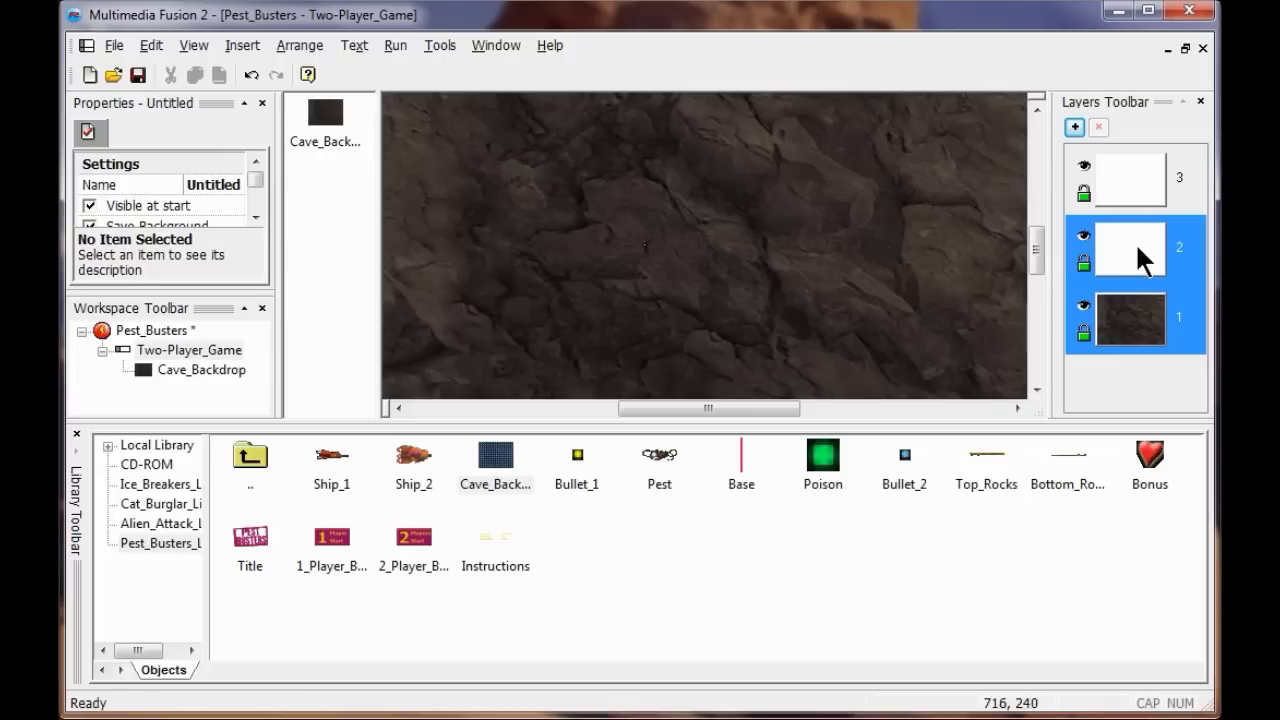
pyautogui.click(982, 450)
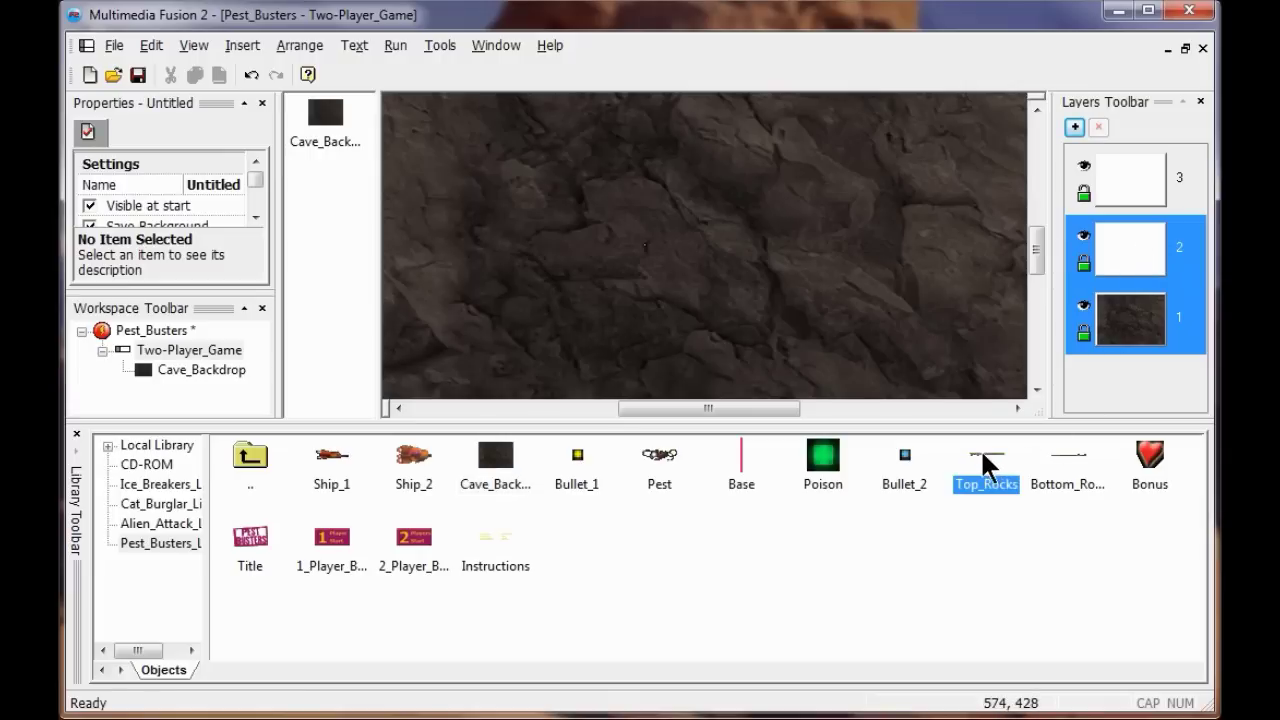
pyautogui.moveTo(981, 454); pyautogui.dragTo(450, 105)
pyautogui.rightClick(554, 105)
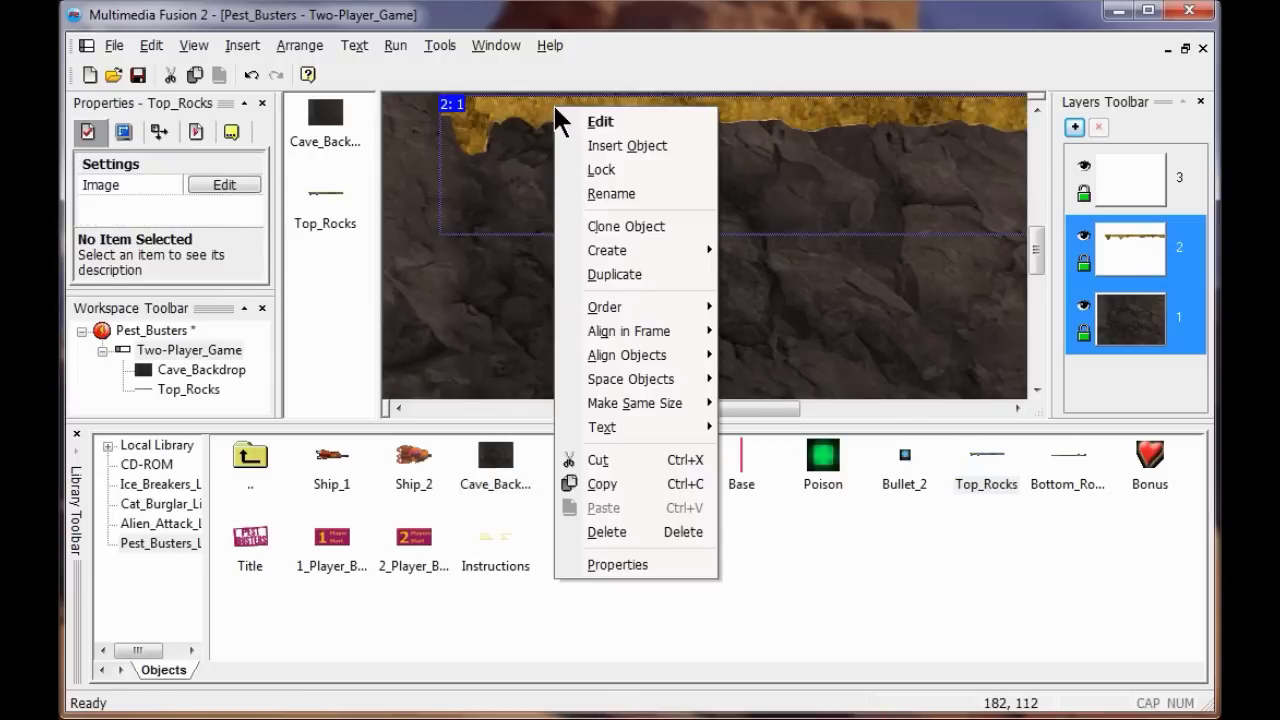
pyautogui.moveTo(638, 340)
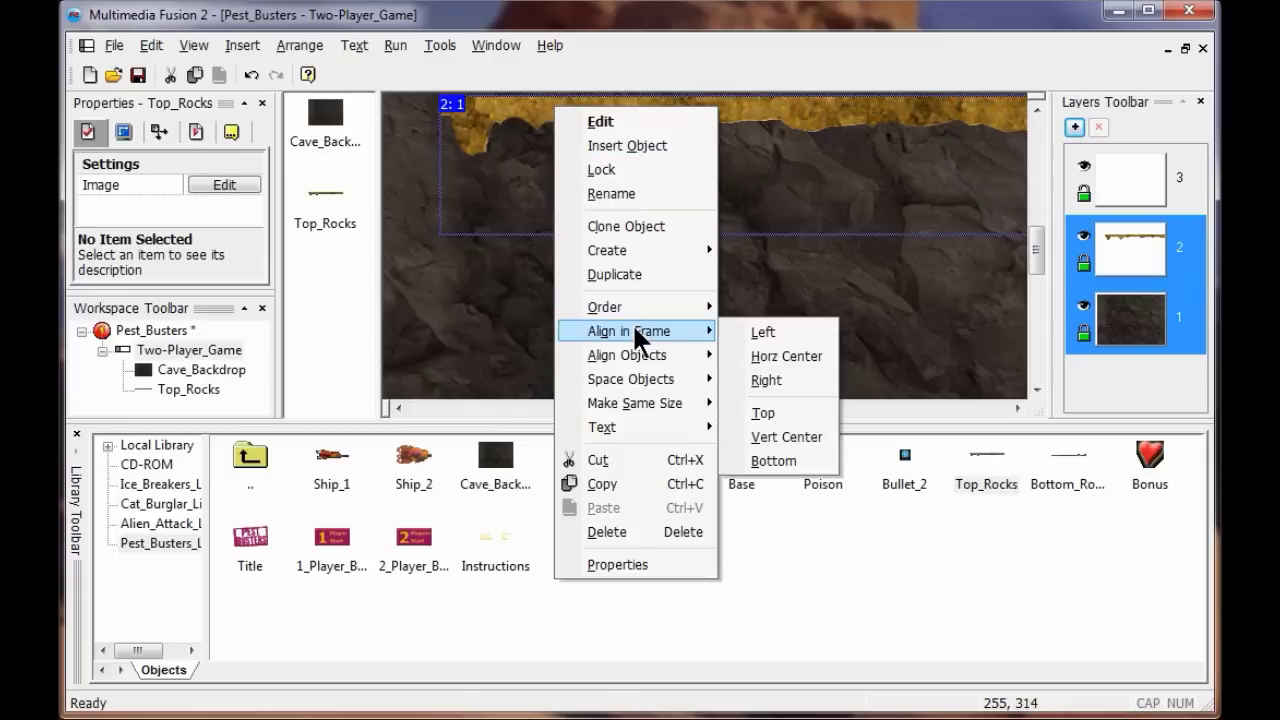
pyautogui.click(766, 333)
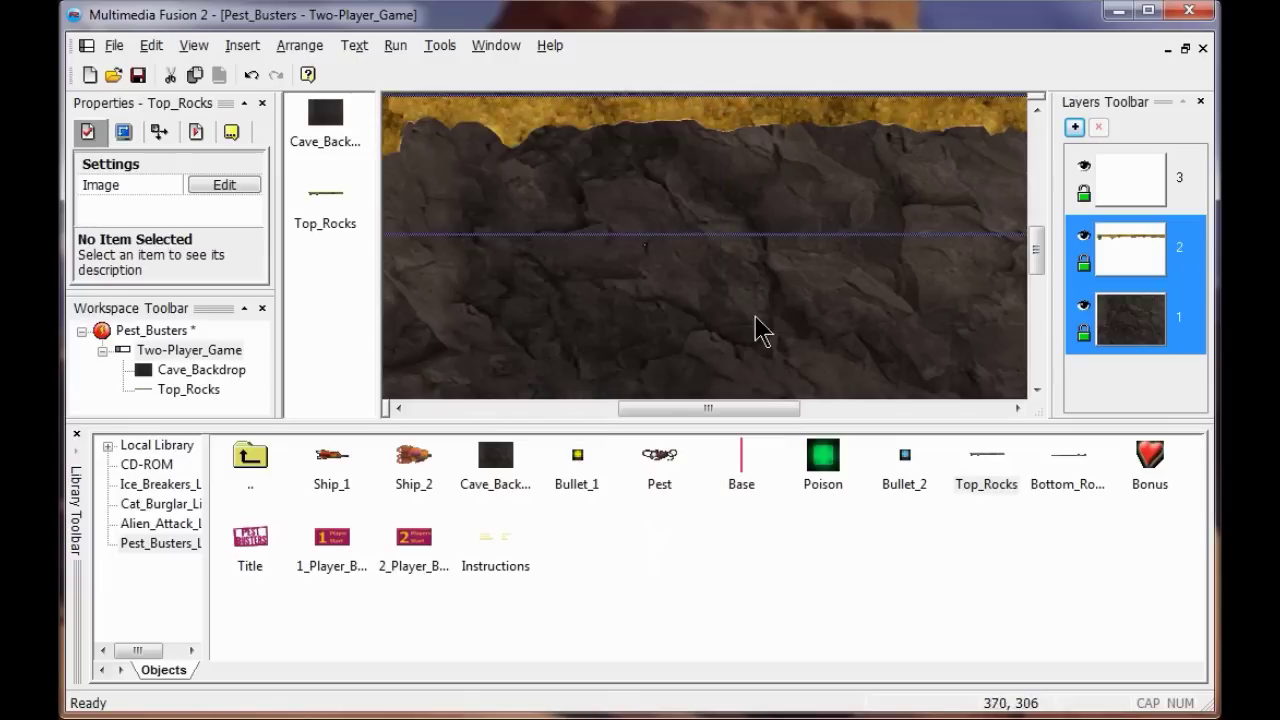
# Step: Align the Top_Rocks object to the top edge of the frame
pyautogui.moveTo(624, 107); pyautogui.dragTo(624, 107, button='right')
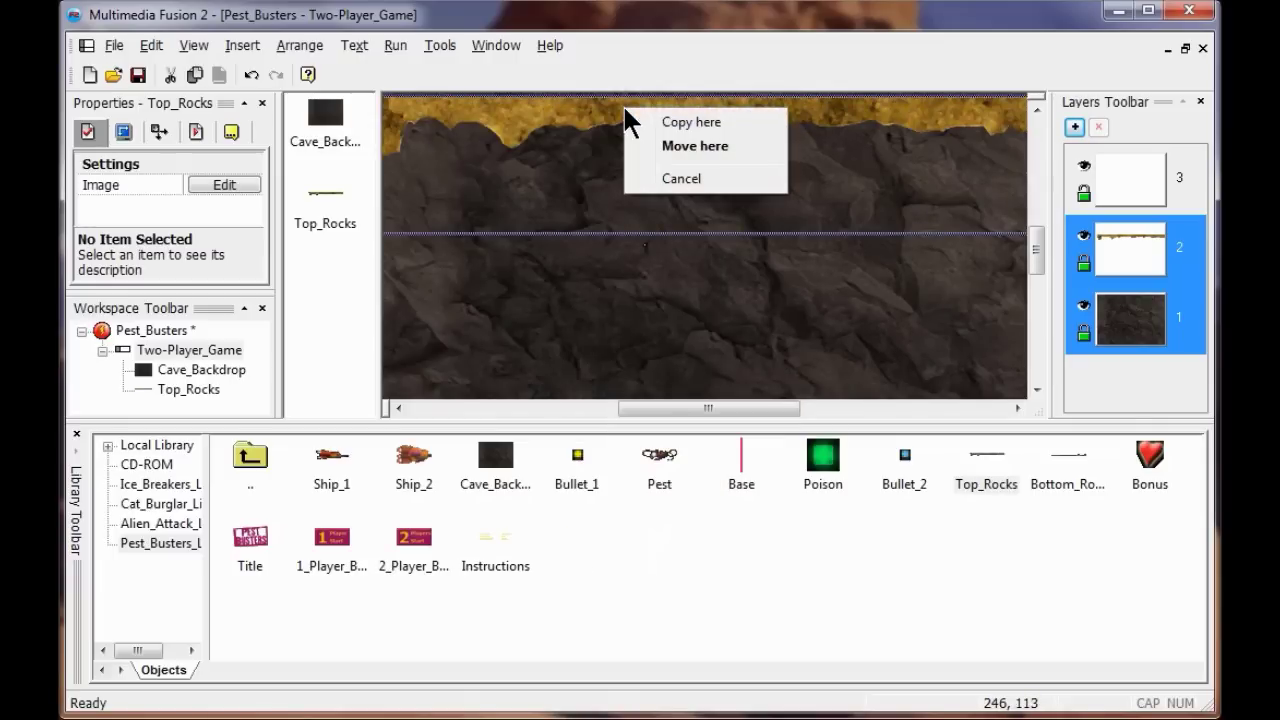
pyautogui.rightClick(579, 106)
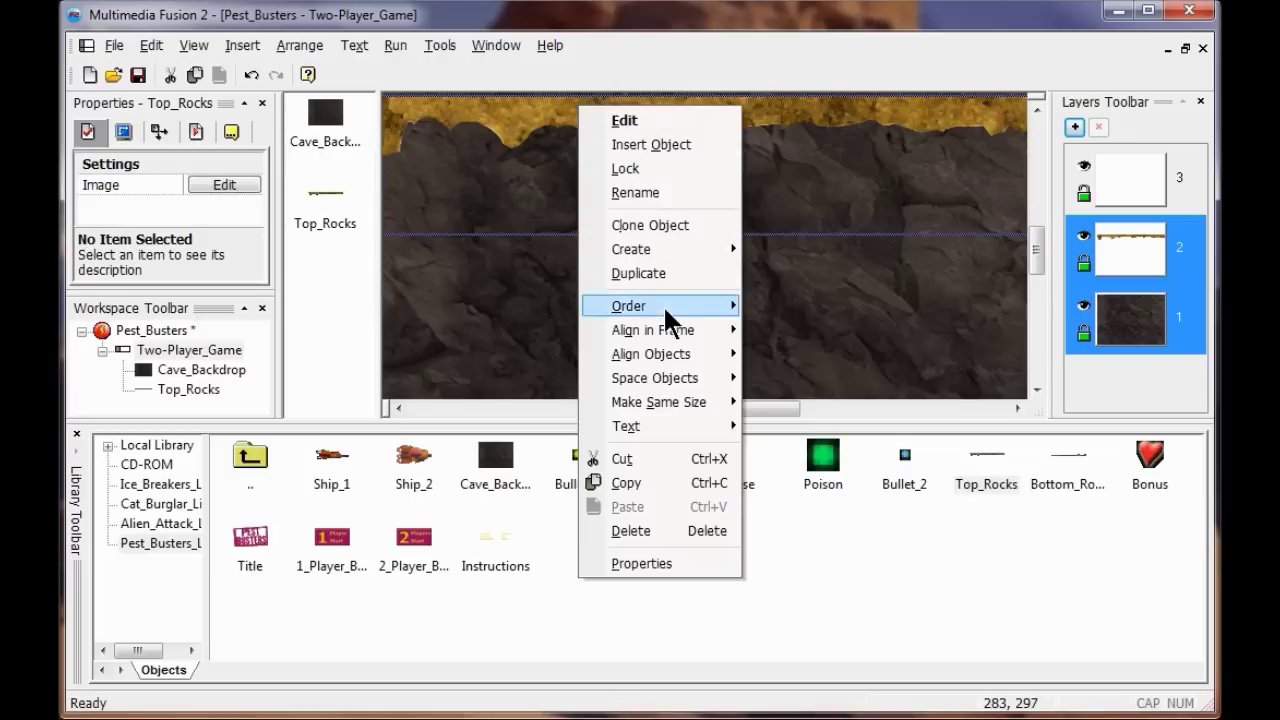
pyautogui.moveTo(668, 330)
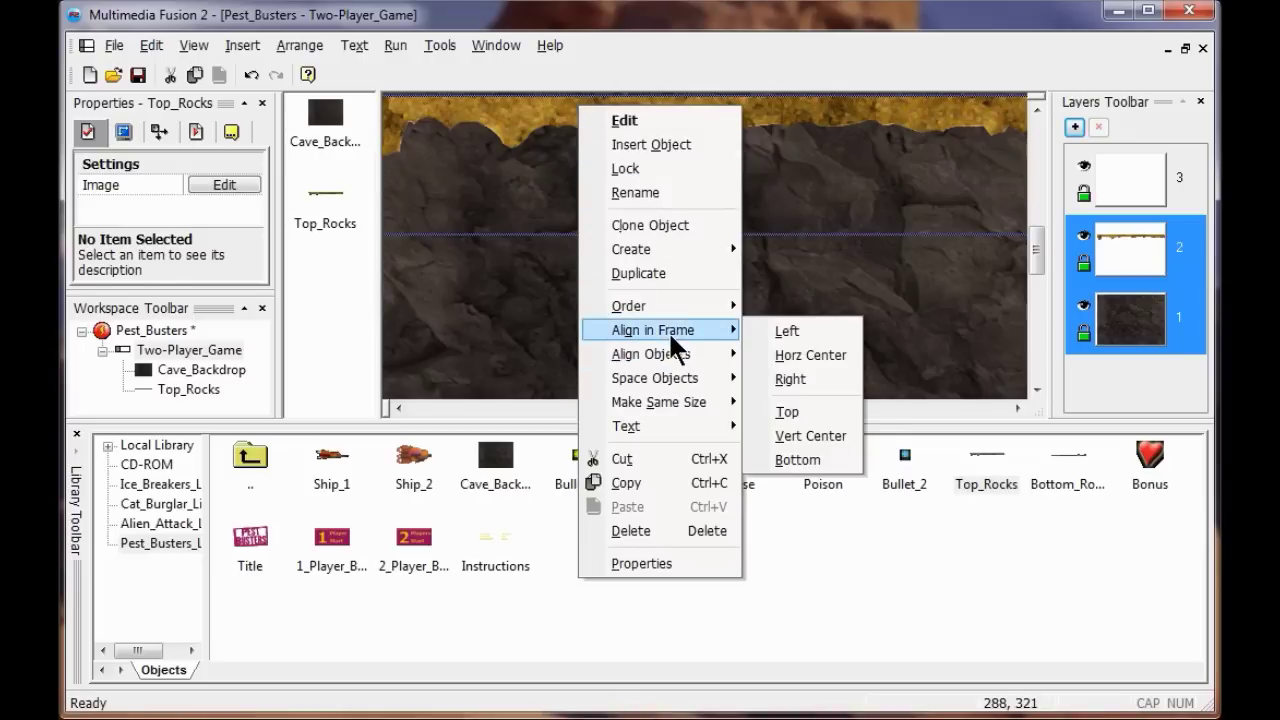
pyautogui.click(790, 412)
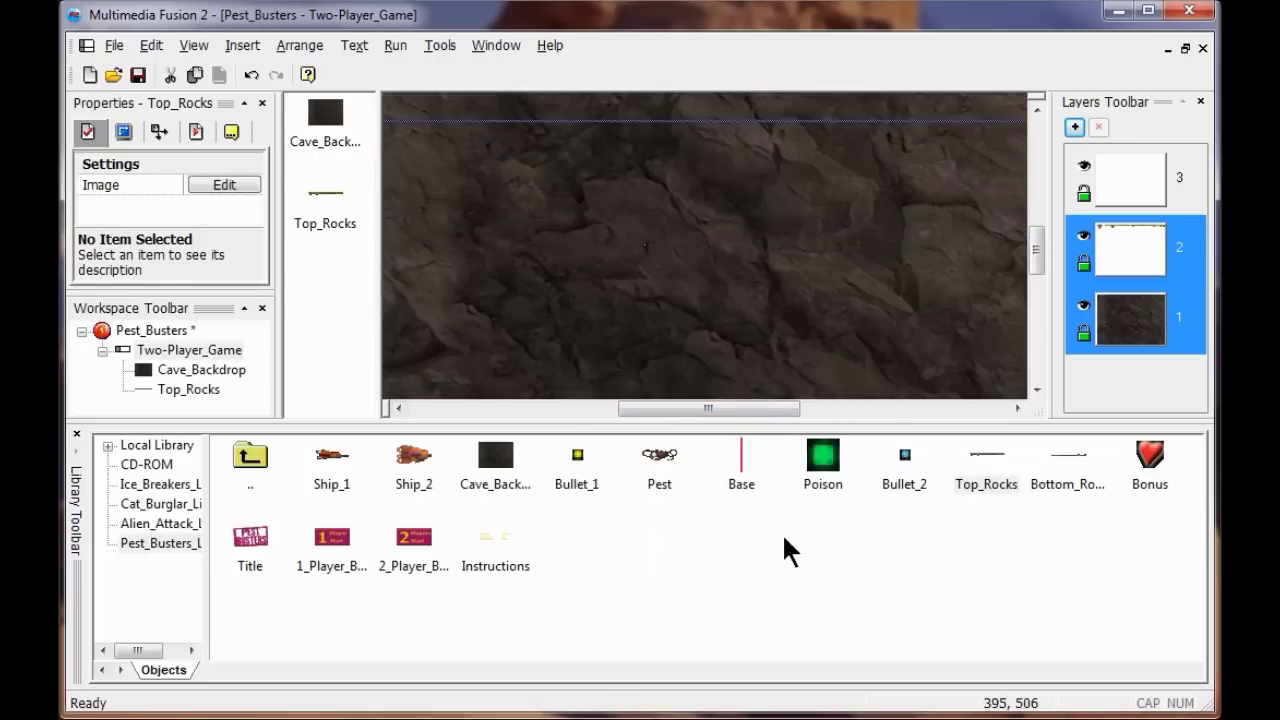
# Step: Place the Bottom_Rocks object from the library on layer 2 and align it to the frame's left edge
pyautogui.click(1068, 466)
pyautogui.moveTo(1065, 479); pyautogui.dragTo(397, 303)
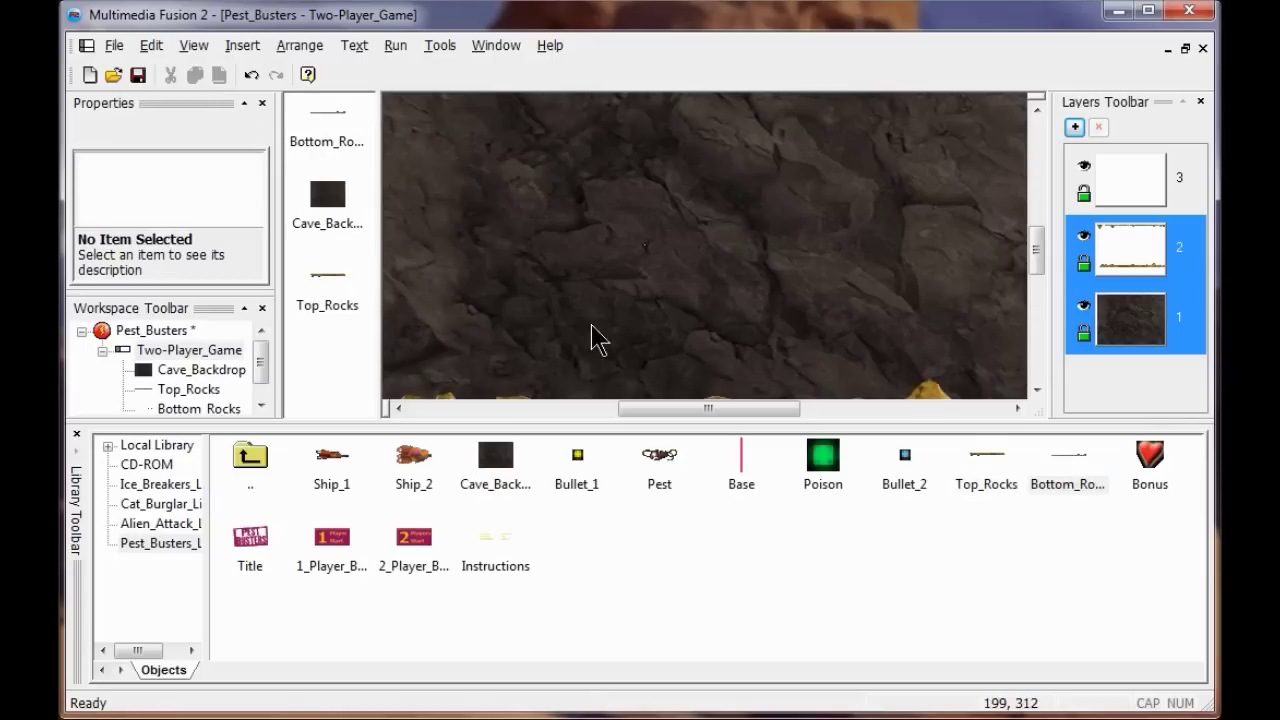
pyautogui.moveTo(1033, 268); pyautogui.dragTo(1031, 290)
pyautogui.click(774, 274)
pyautogui.rightClick(775, 281)
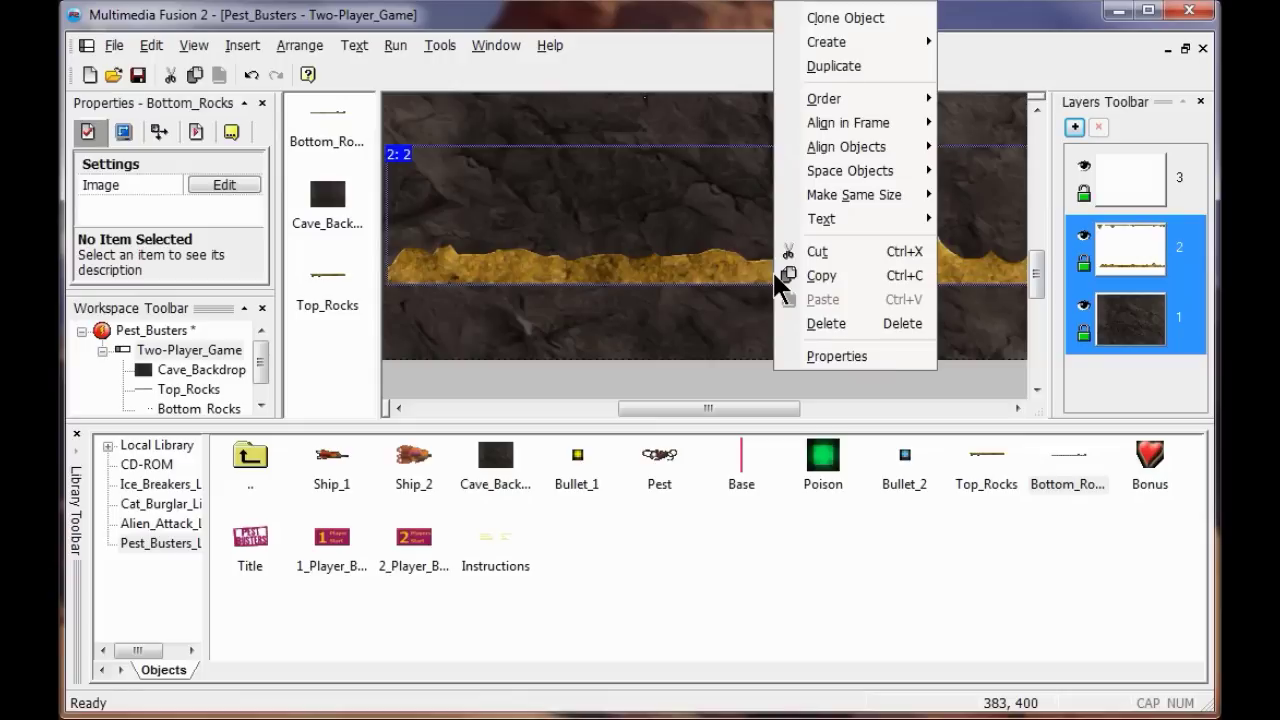
pyautogui.moveTo(828, 123)
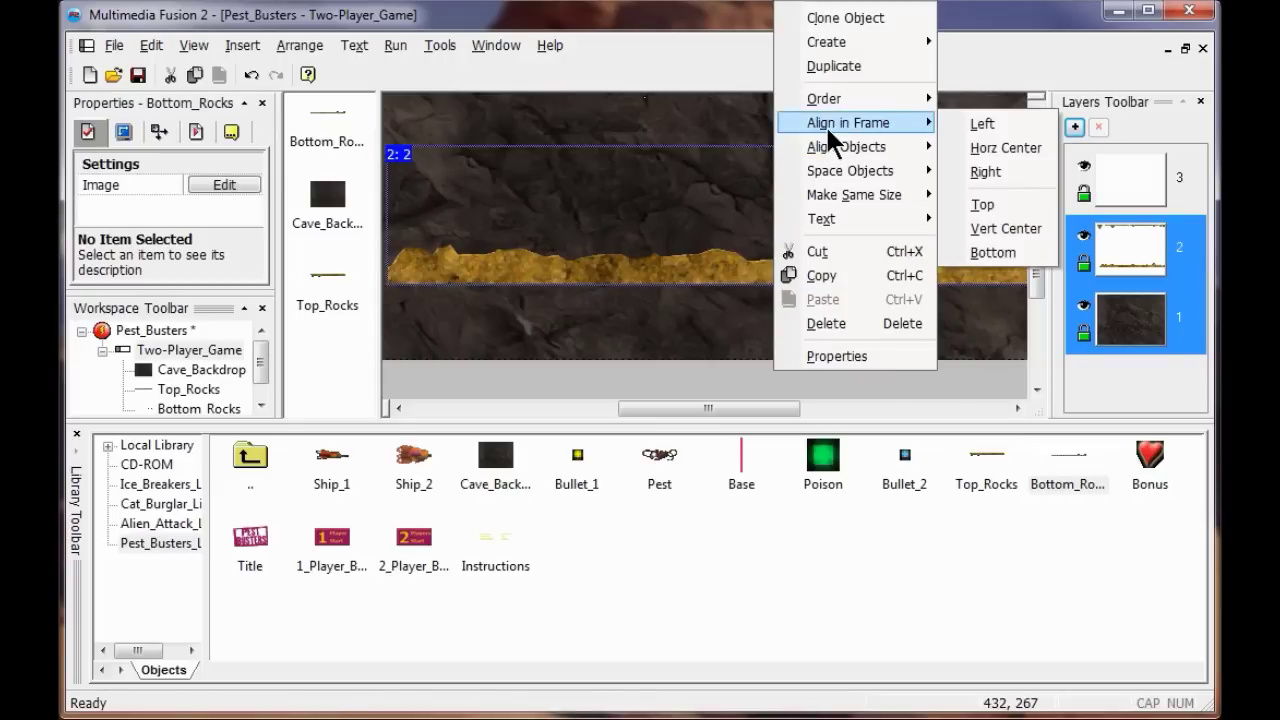
pyautogui.click(955, 126)
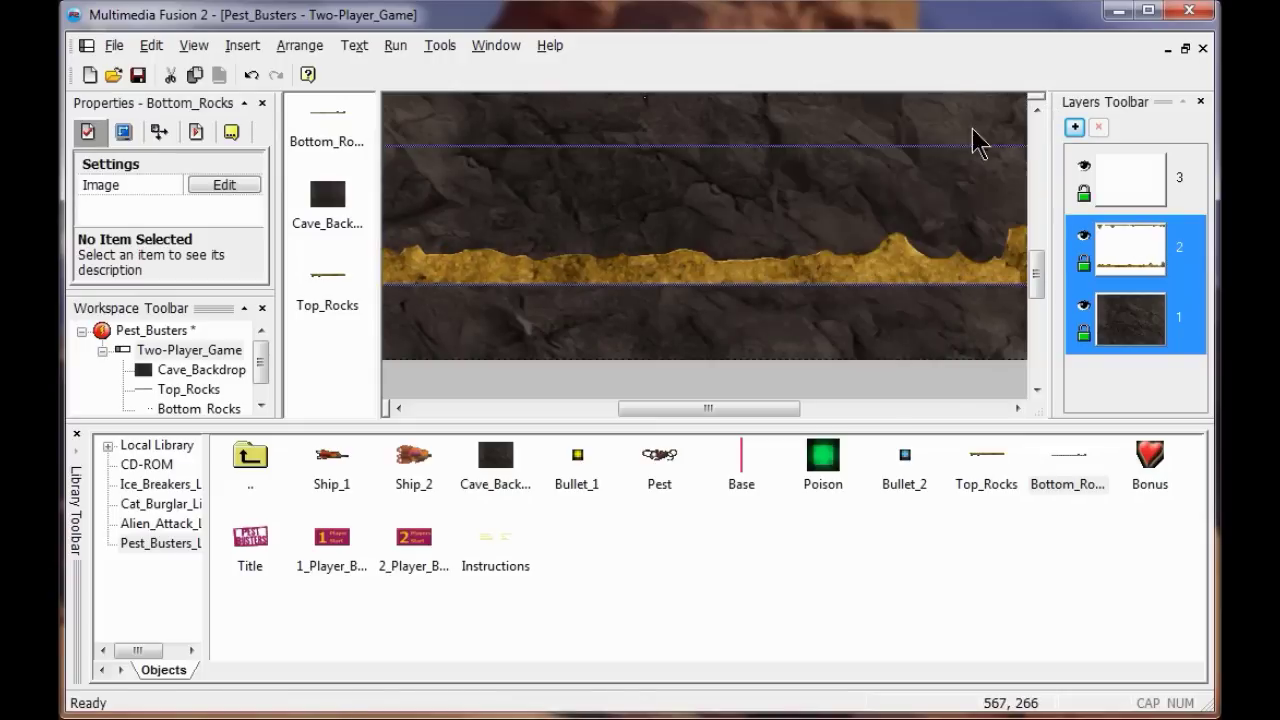
# Step: Align the Bottom_Rocks object to the bottom edge of the frame
pyautogui.rightClick(709, 270)
pyautogui.moveTo(800, 127)
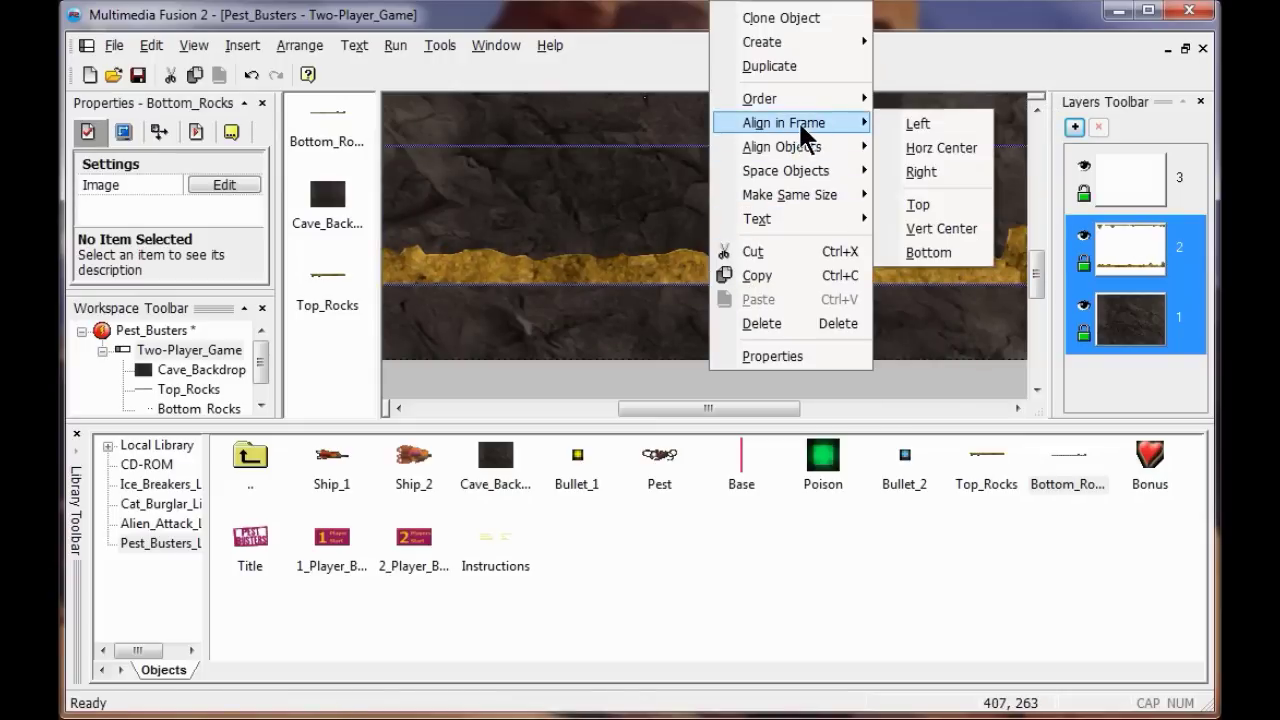
pyautogui.click(918, 252)
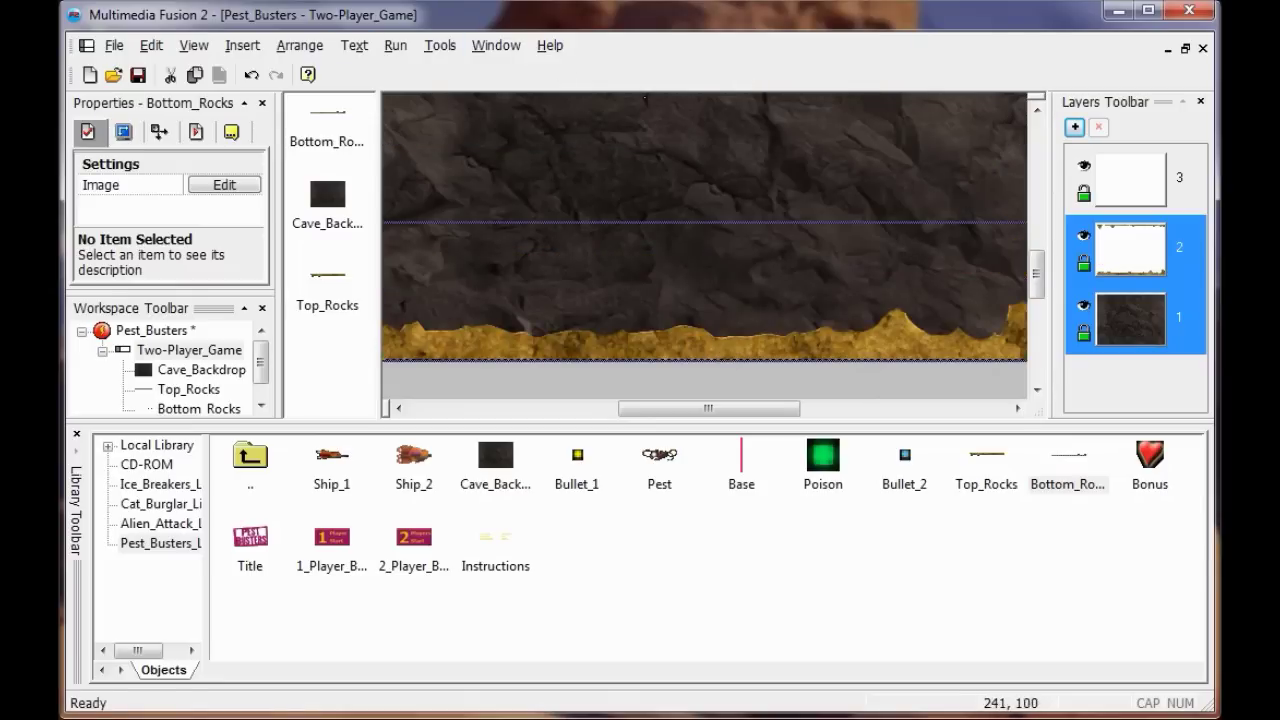
# Step: Lock layers 1 and 2 so the backdrop and rock objects cannot be moved
pyautogui.scroll(5, 645, 323)
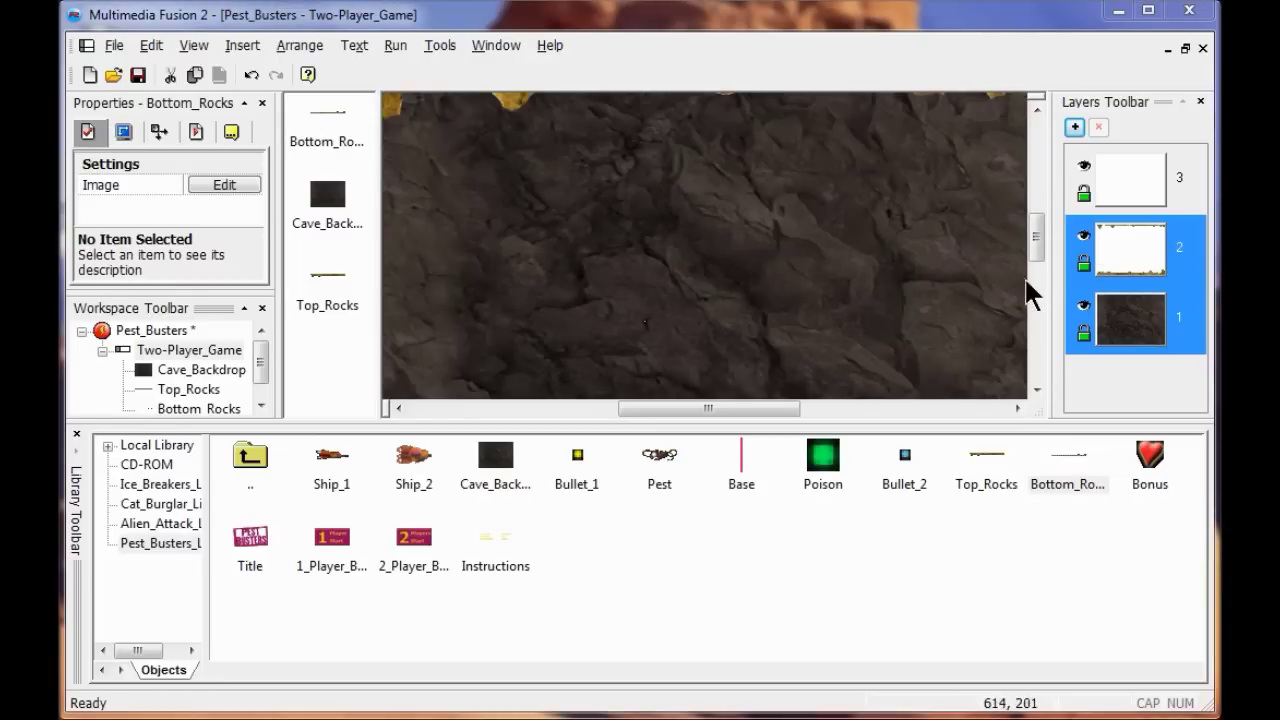
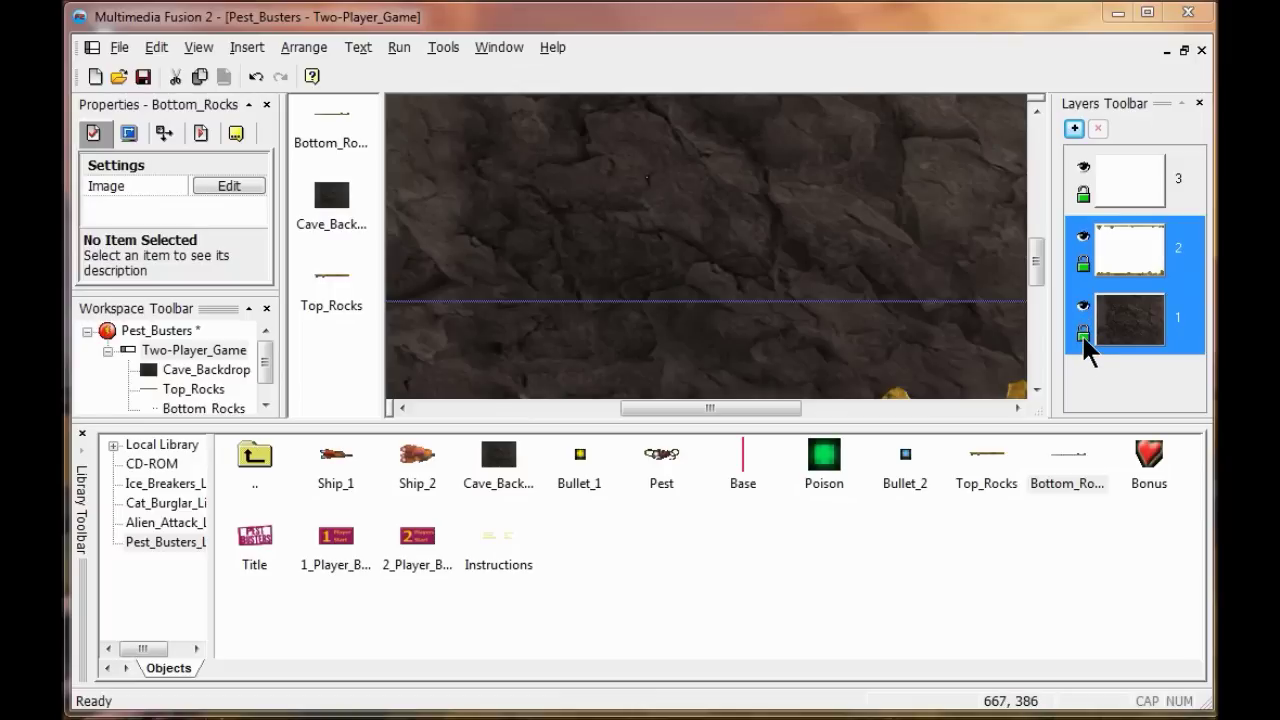
pyautogui.click(1082, 333)
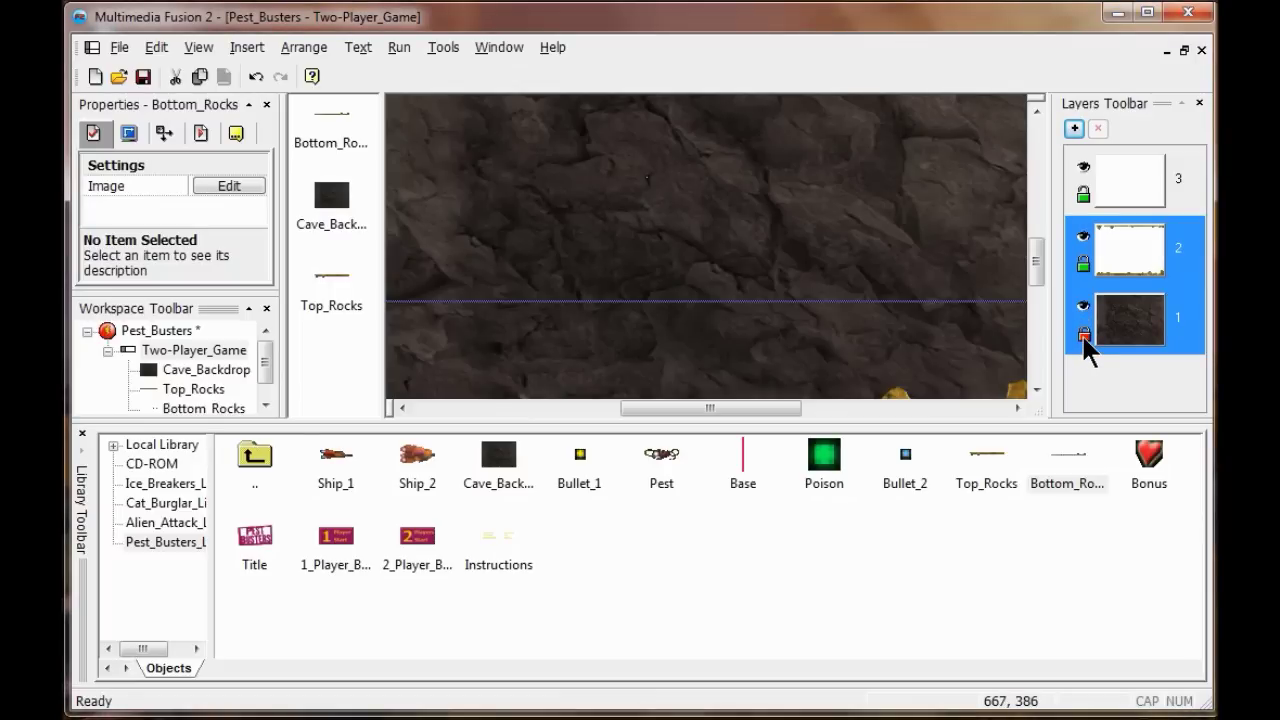
pyautogui.click(1083, 265)
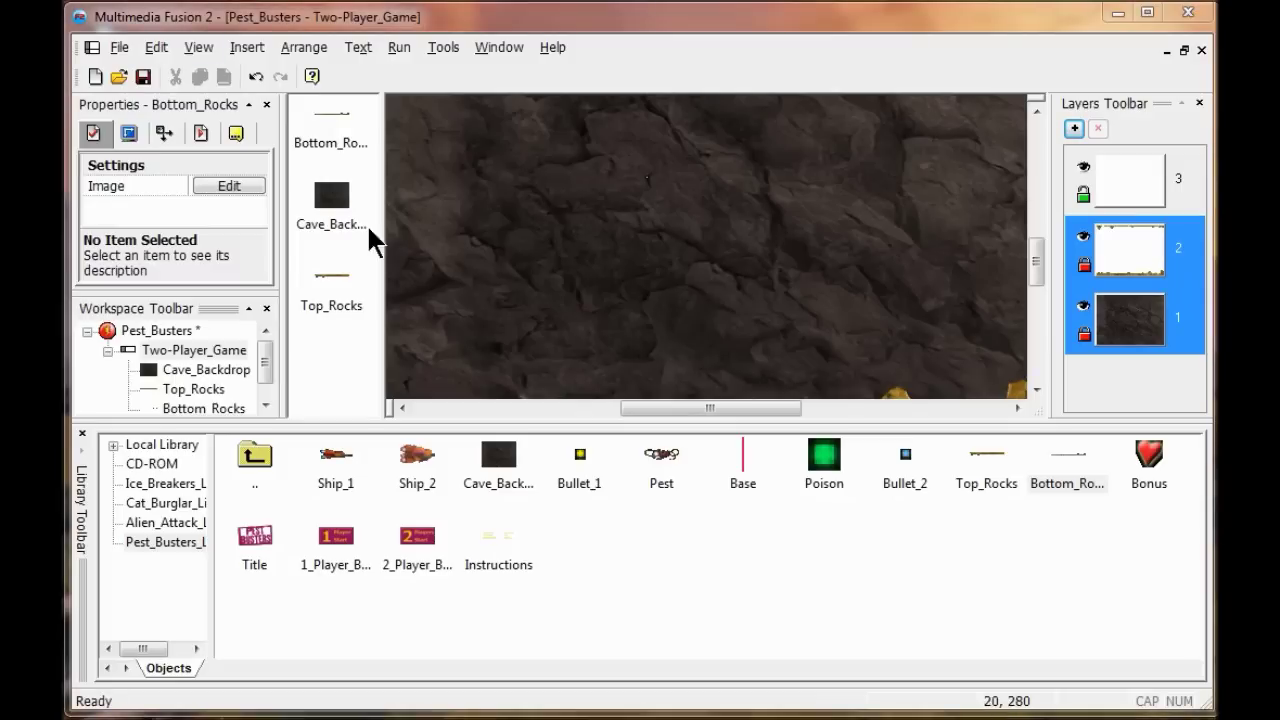
# Step: Place the Ship_1 object from the library on layer 3, in the upper left part of the frame
pyautogui.click(336, 465)
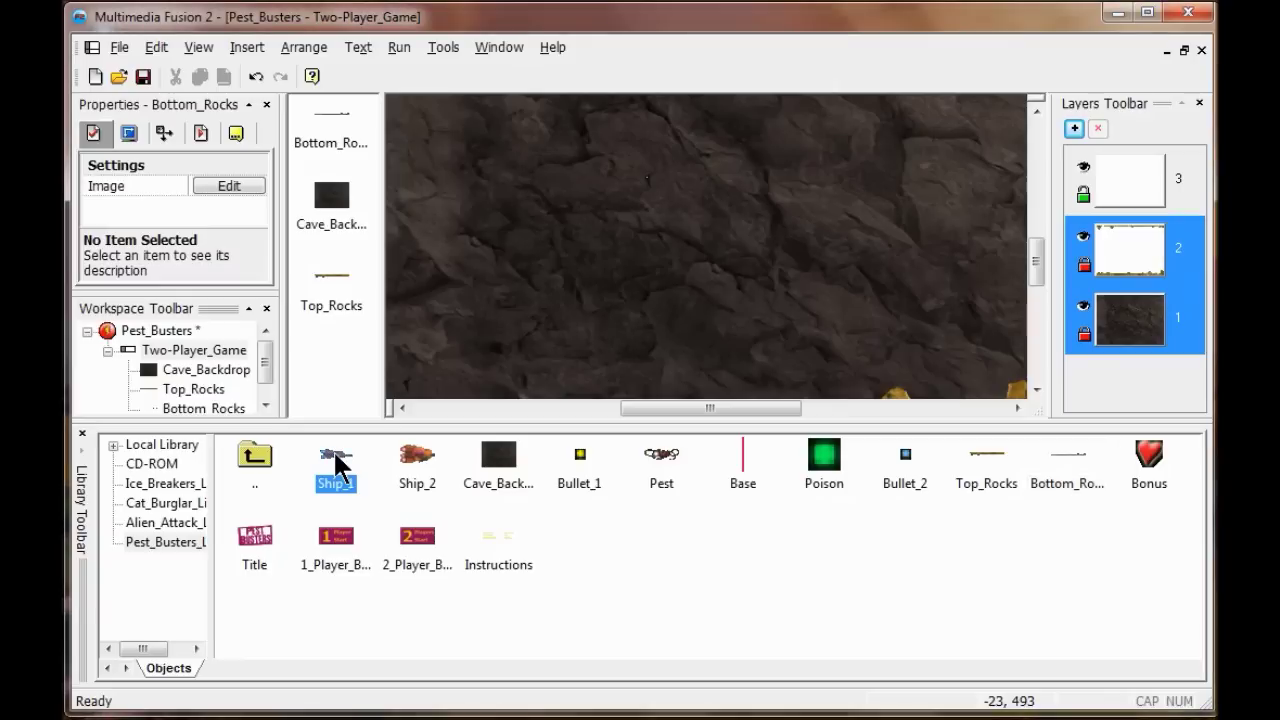
pyautogui.click(1132, 172)
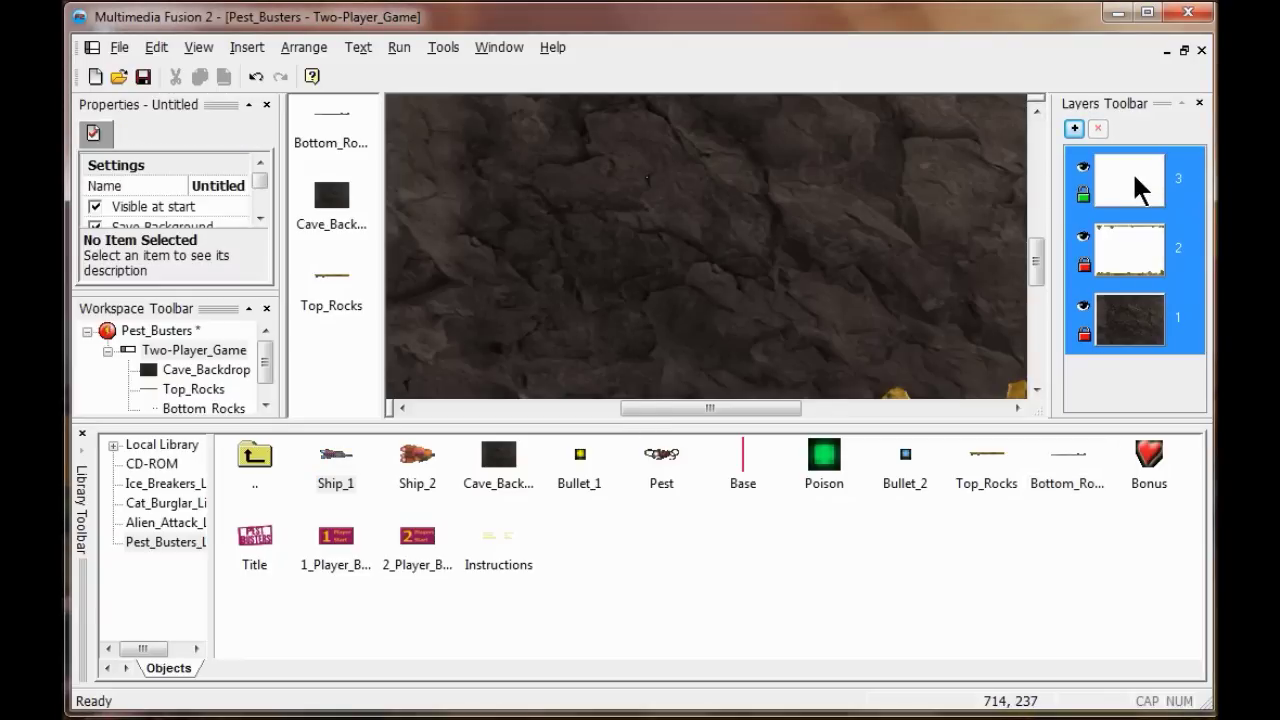
pyautogui.moveTo(326, 457); pyautogui.dragTo(613, 152)
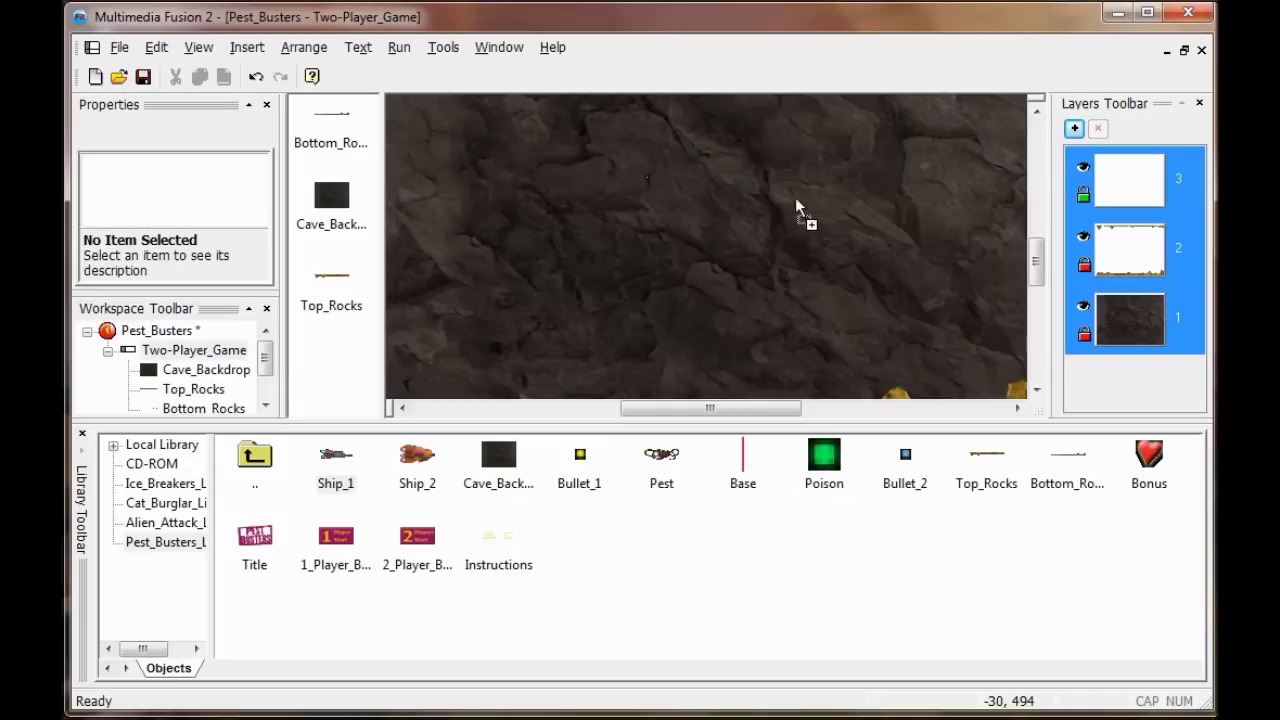
pyautogui.scroll(3, 1037, 272)
pyautogui.moveTo(505, 326); pyautogui.dragTo(507, 229)
# Step: Place the Ship_2 object from the library on layer 3, below Ship_1 in the lower left part of the frame
pyautogui.moveTo(1031, 240); pyautogui.dragTo(1033, 266)
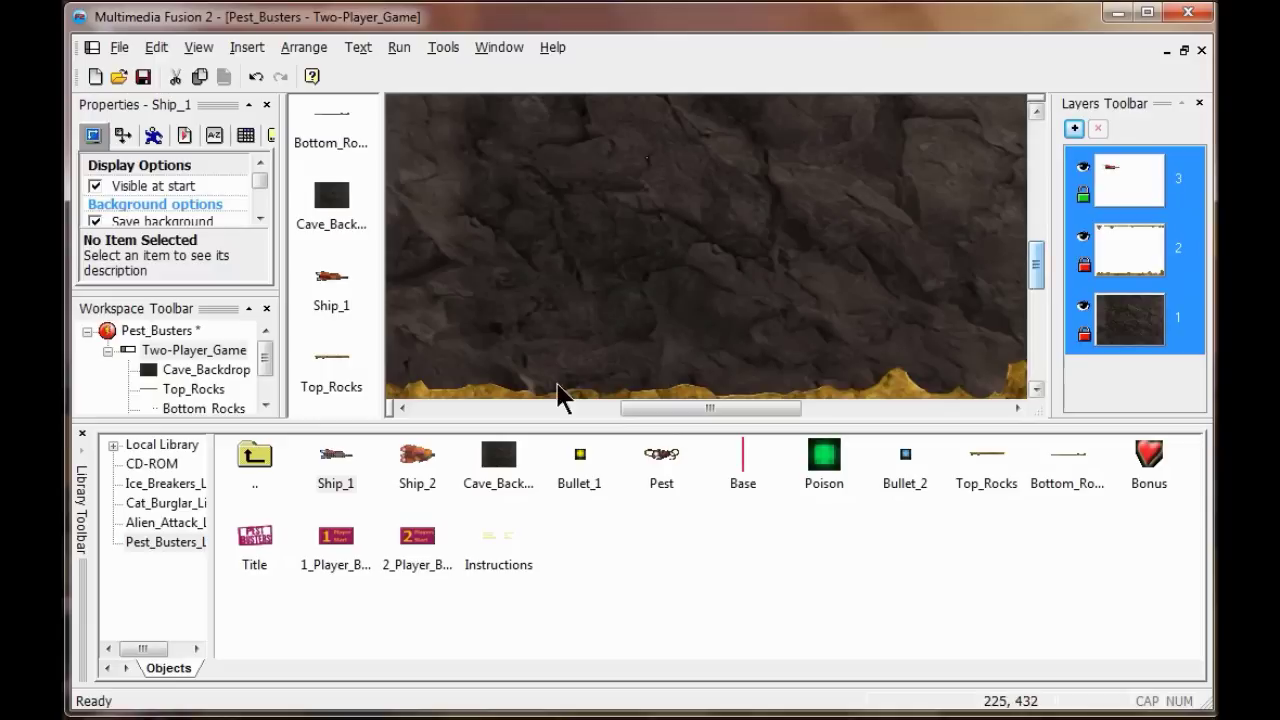
pyautogui.click(418, 455)
pyautogui.moveTo(416, 447); pyautogui.dragTo(447, 276)
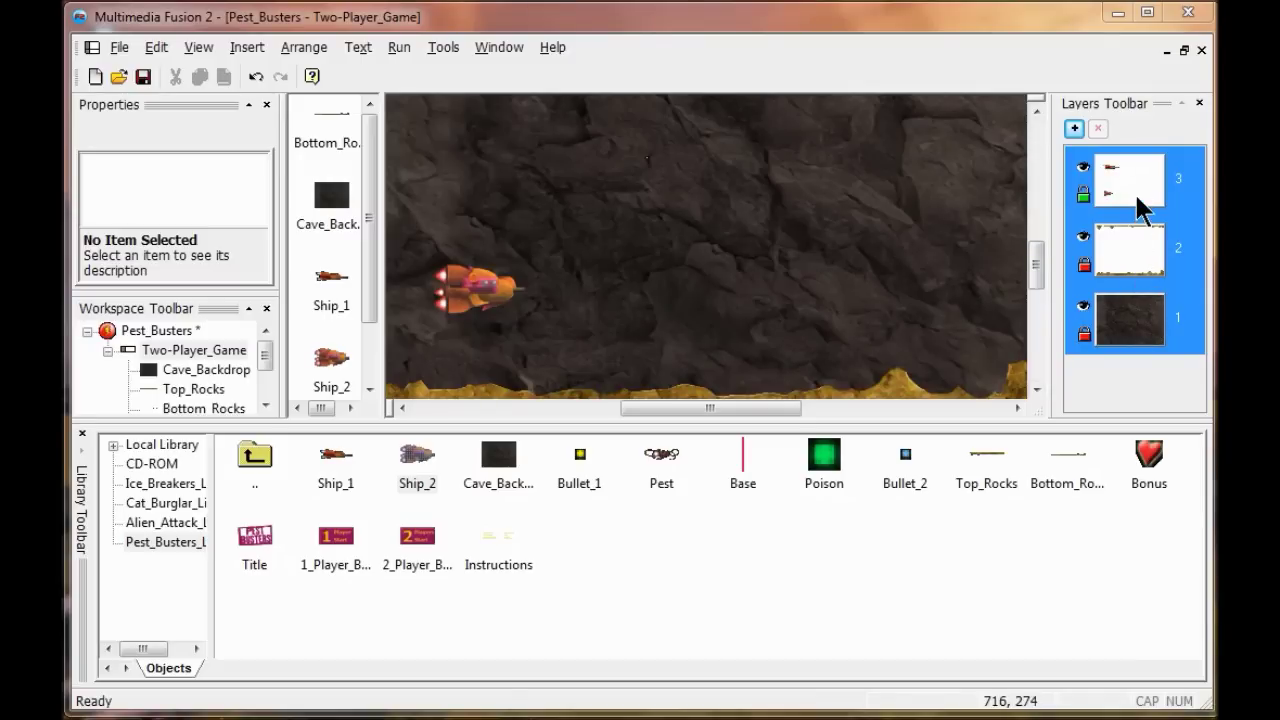
pyautogui.moveTo(1036, 266); pyautogui.dragTo(1027, 280)
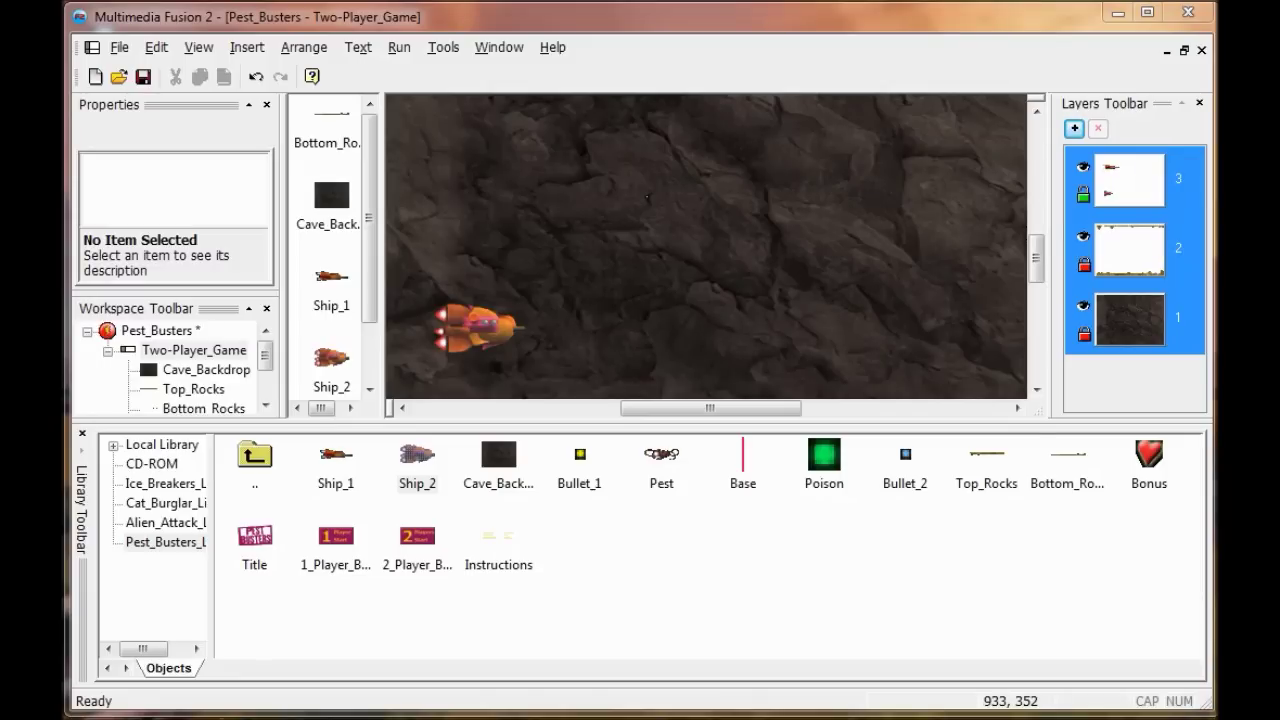
# Step: Set the virtual width of the Two-Player_Game frame to -1
pyautogui.click(194, 351)
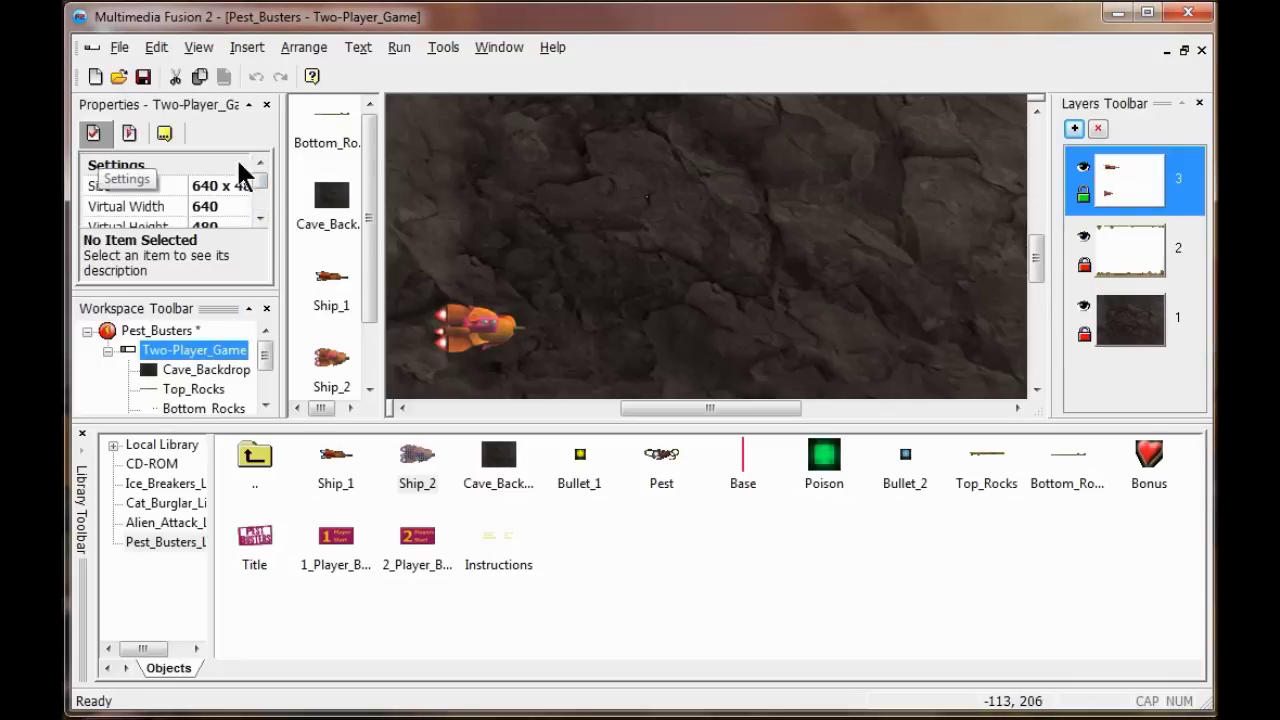
pyautogui.click(262, 189)
pyautogui.moveTo(262, 181)
pyautogui.mouseDown()
pyautogui.moveTo(263, 206)
pyautogui.moveTo(262, 188)
pyautogui.mouseUp()
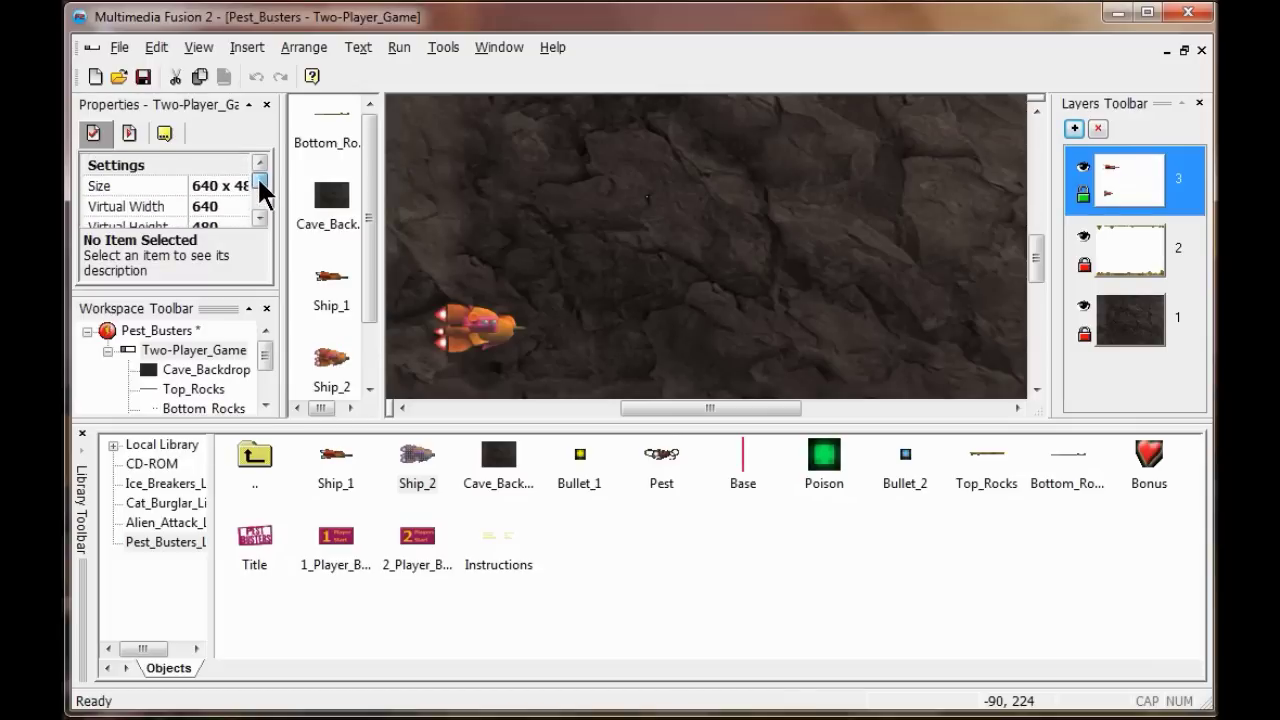
pyautogui.moveTo(259, 181); pyautogui.dragTo(259, 183)
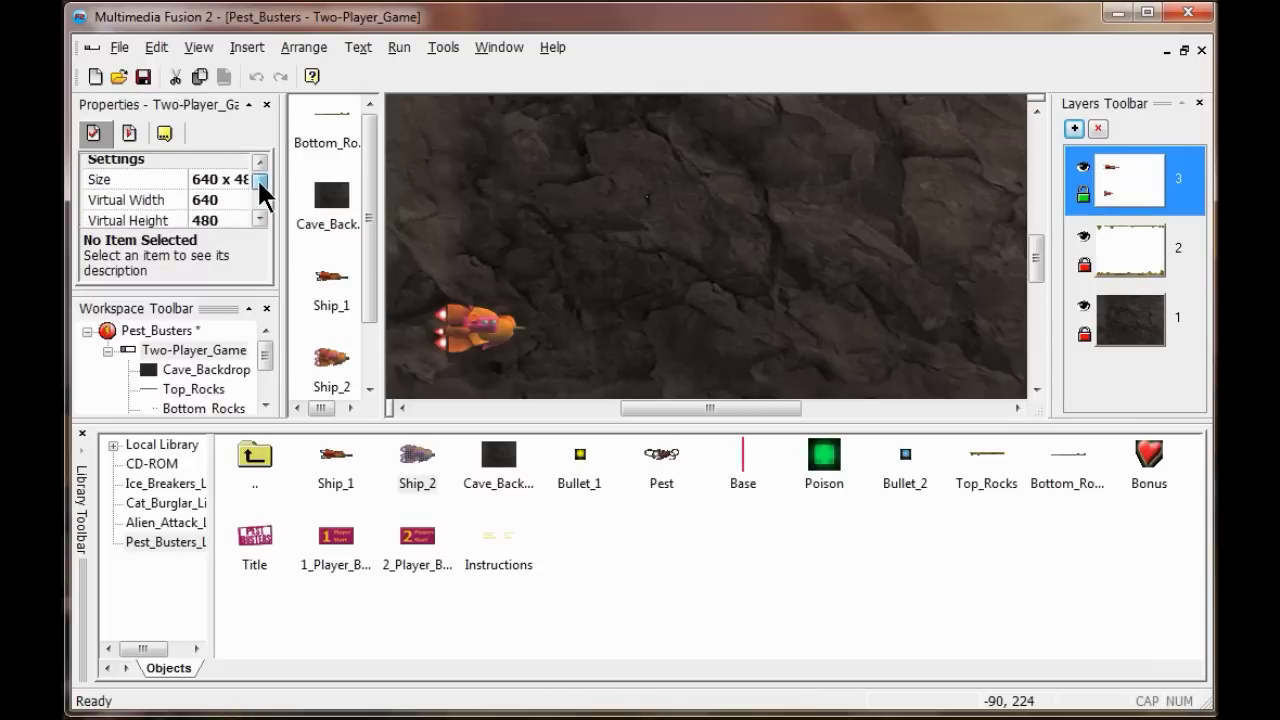
pyautogui.click(214, 201)
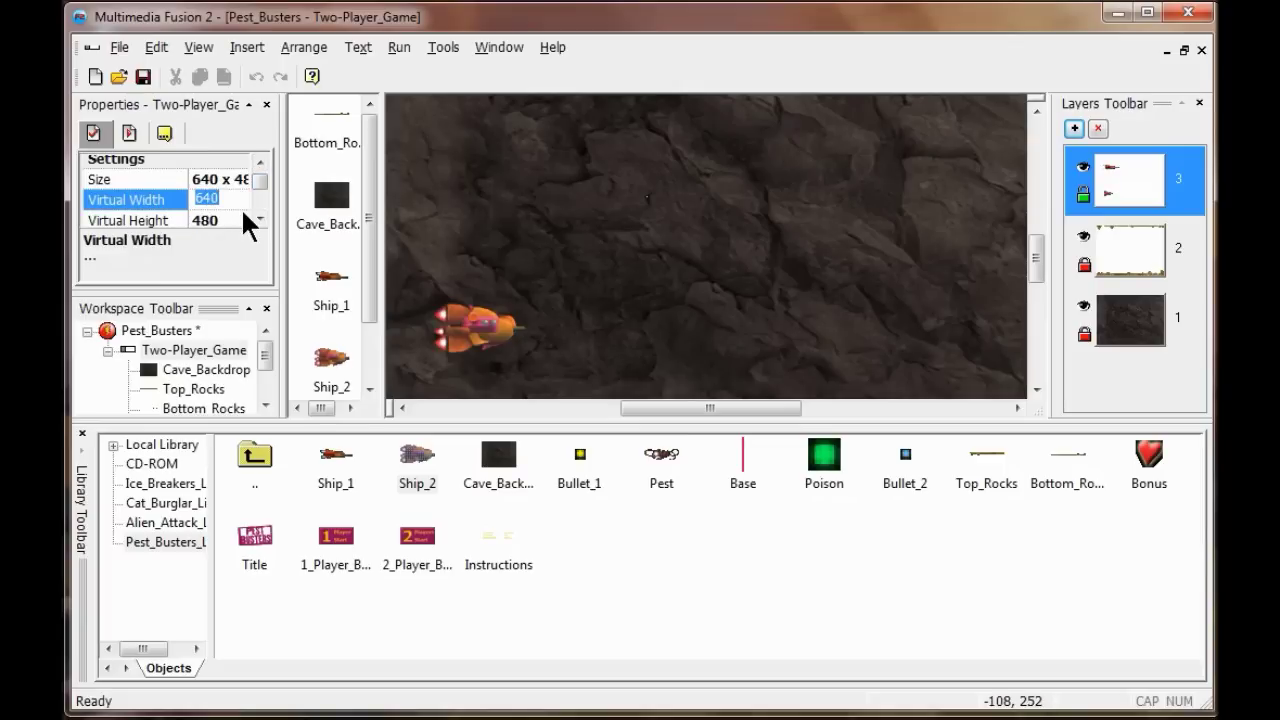
pyautogui.write('-1')
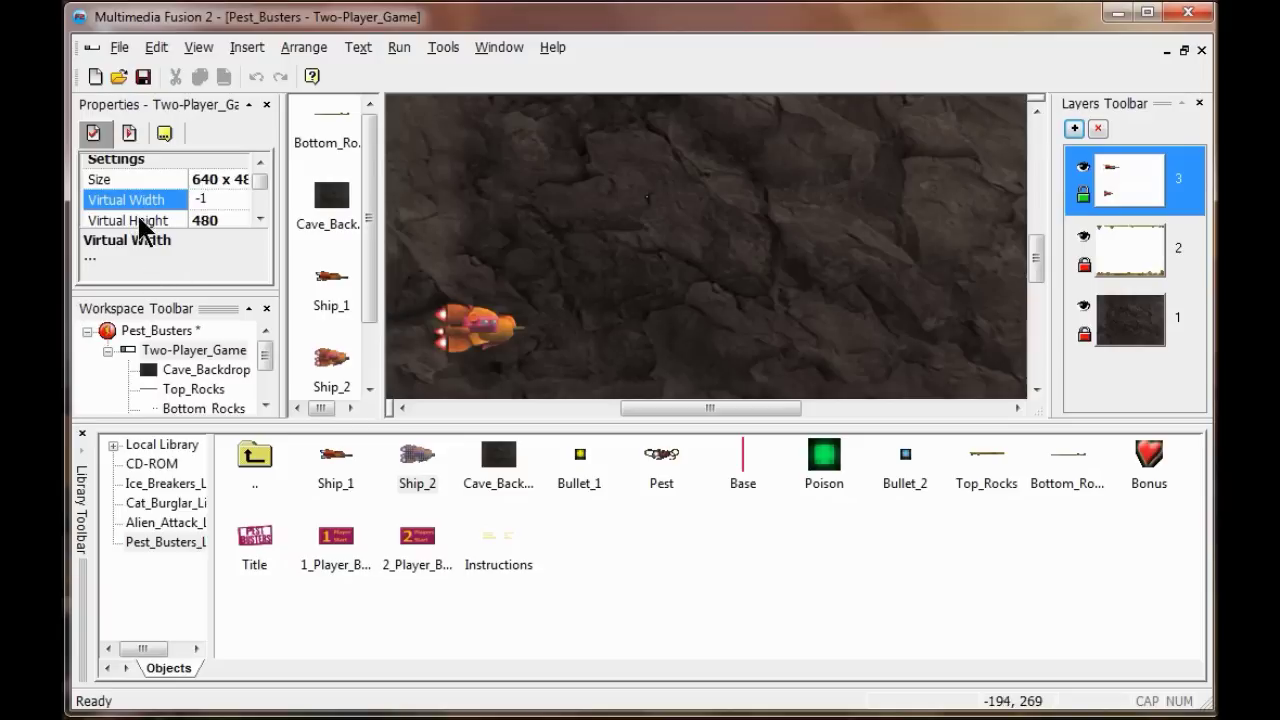
pyautogui.press('Return')
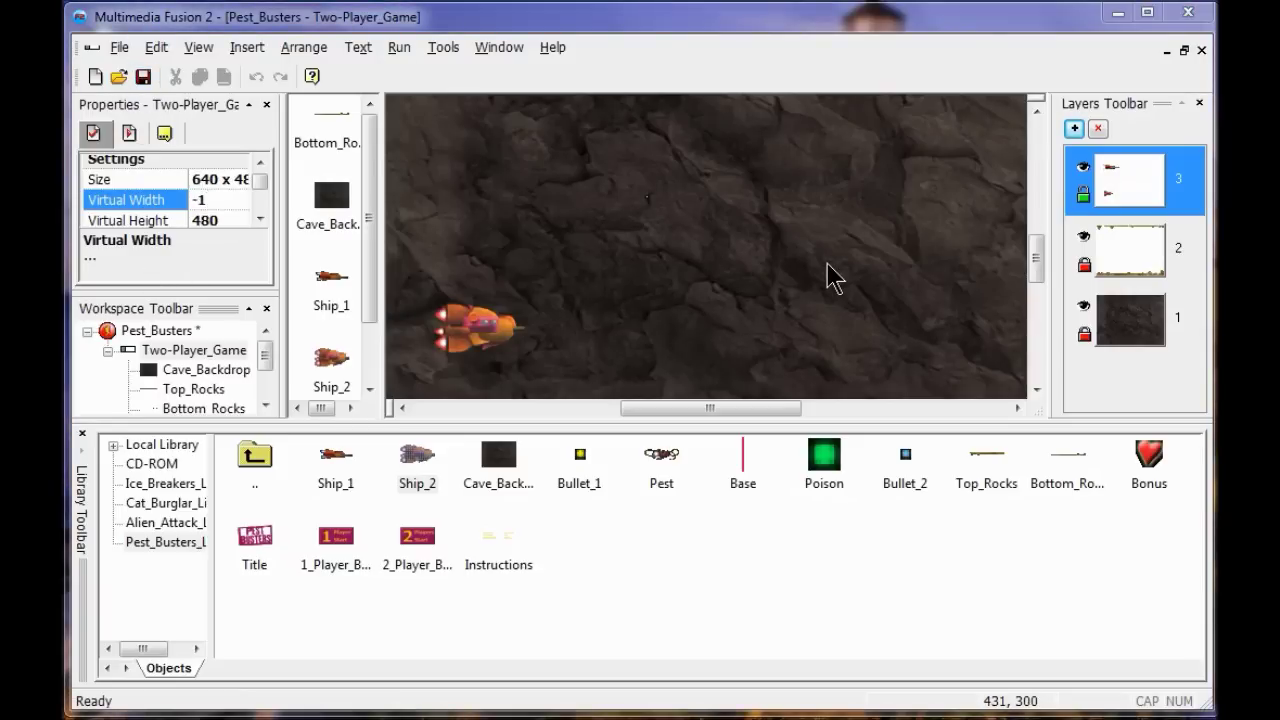
# Step: Open the Event Editor for the frame and add an Always condition as the first event
pyautogui.click(198, 47)
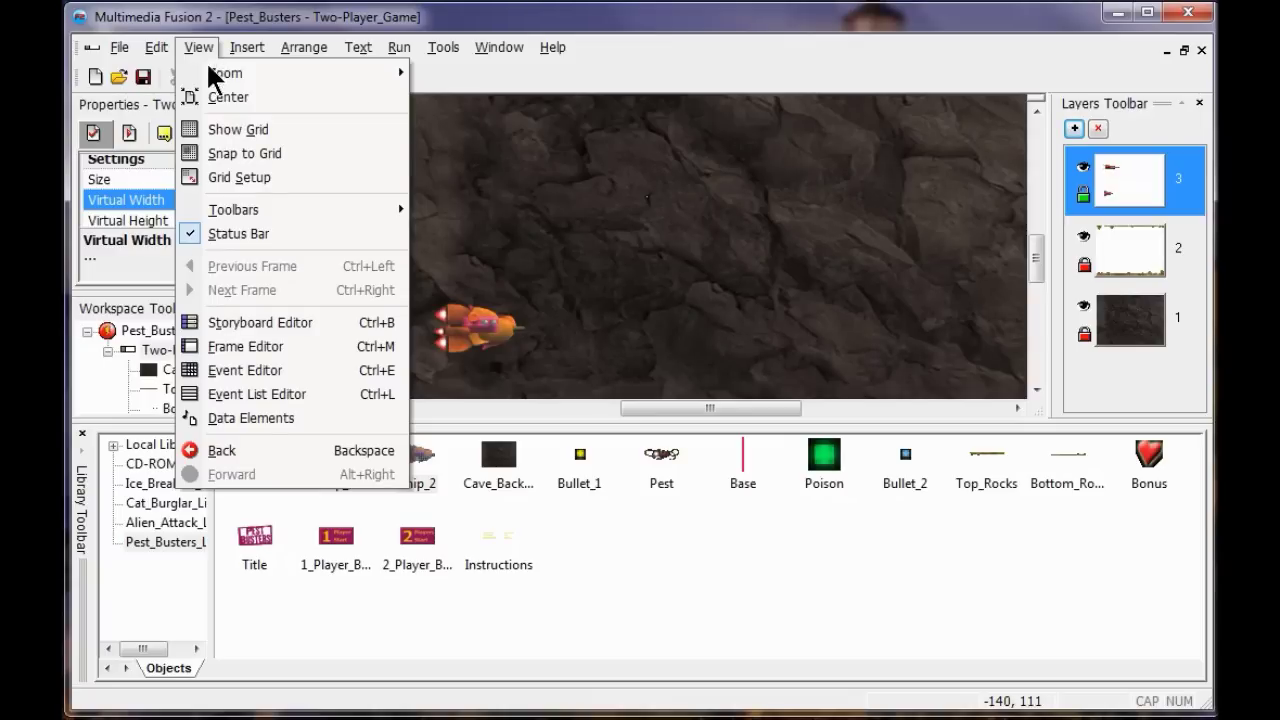
pyautogui.click(238, 366)
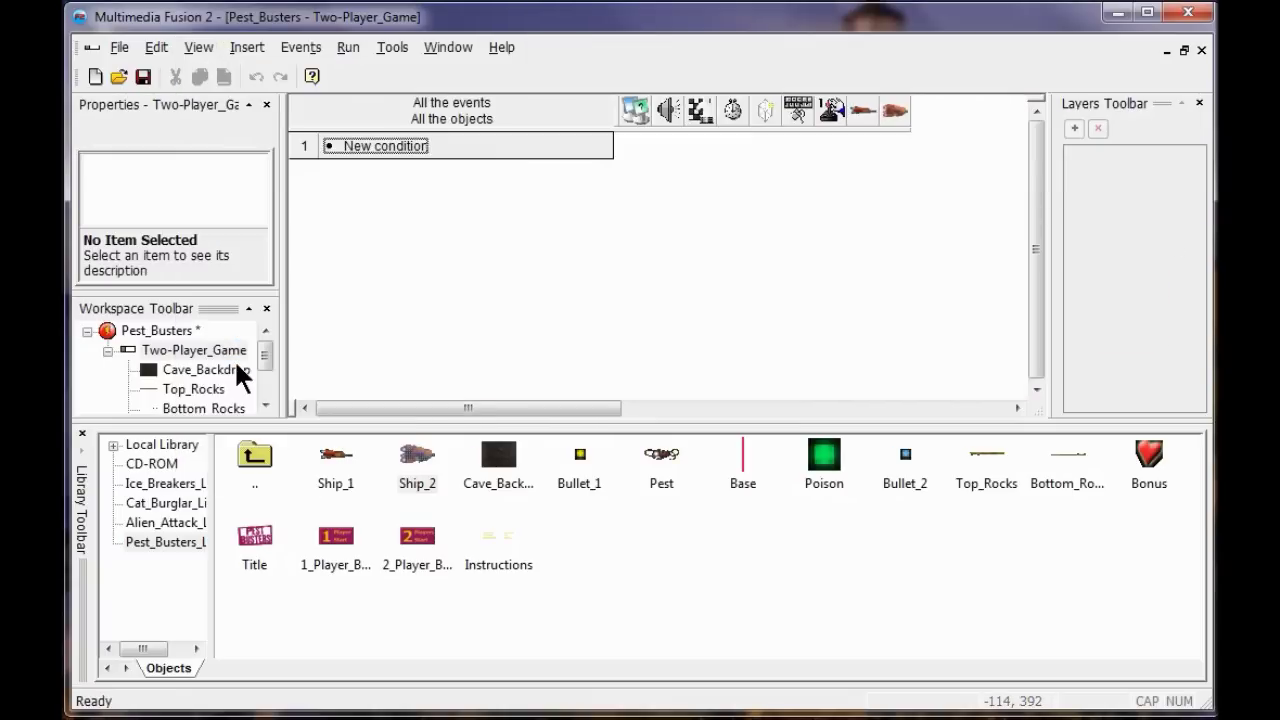
pyautogui.doubleClick(365, 147)
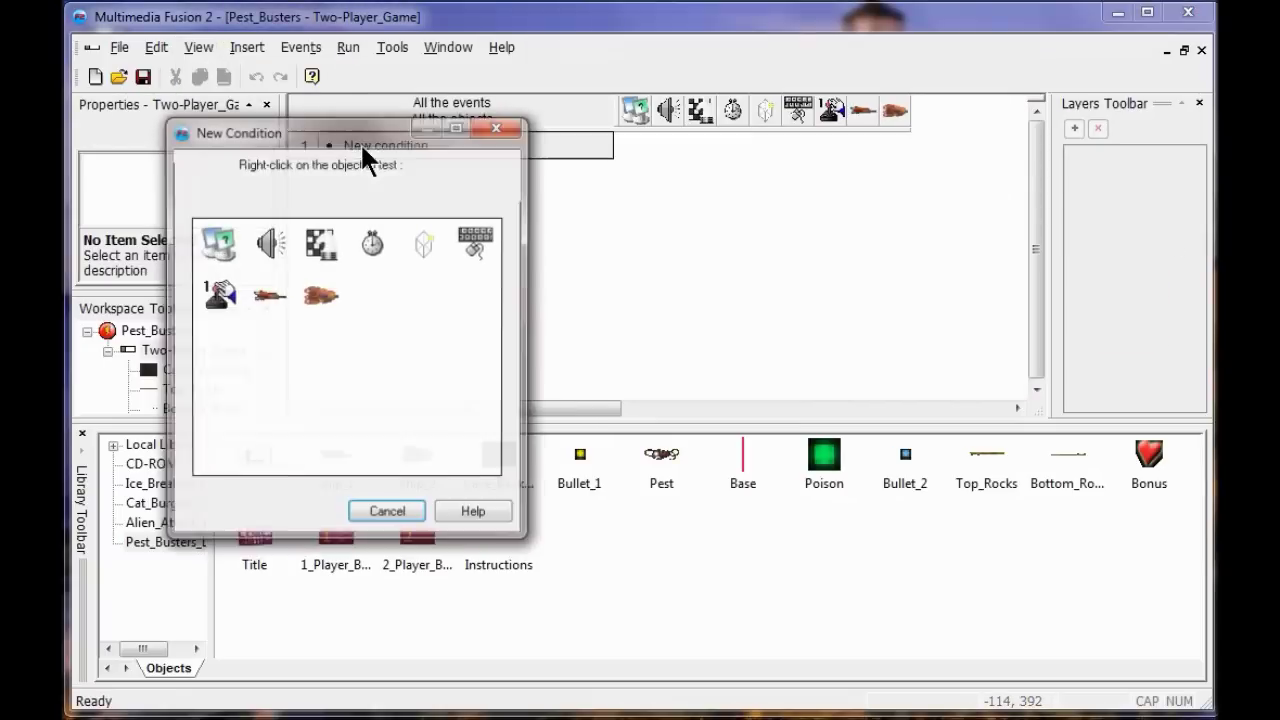
pyautogui.rightClick(228, 239)
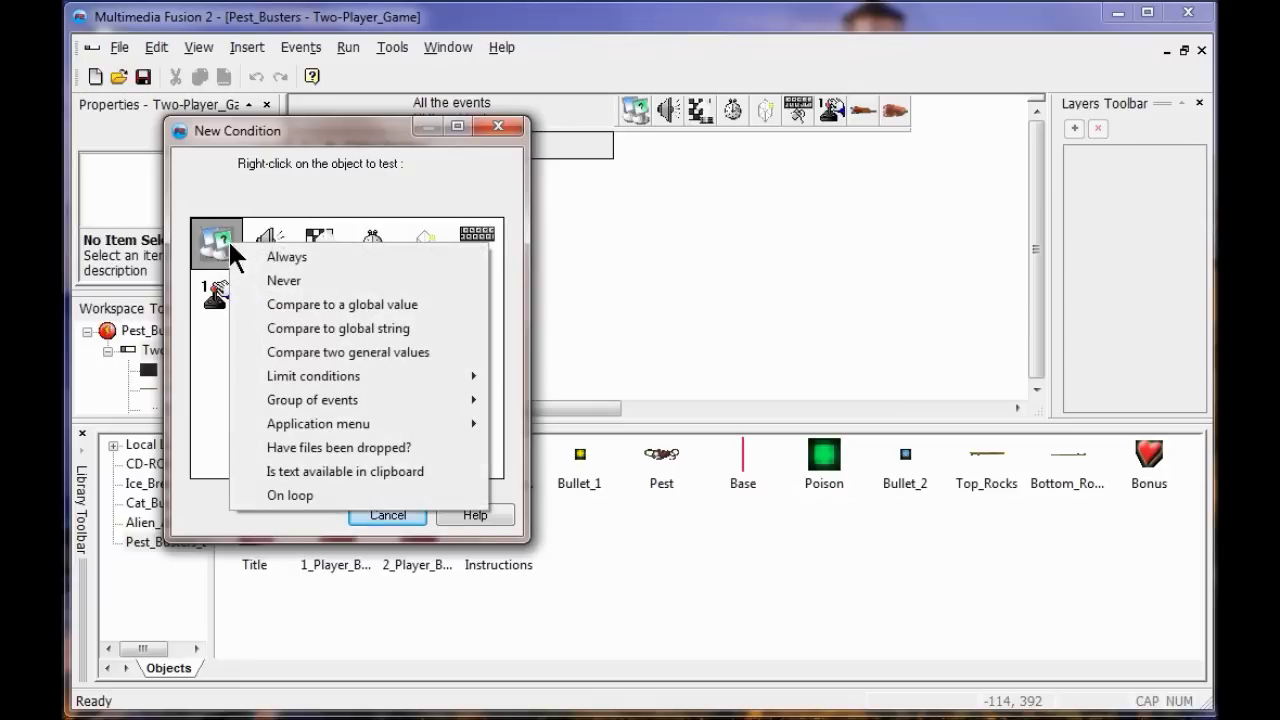
pyautogui.click(287, 258)
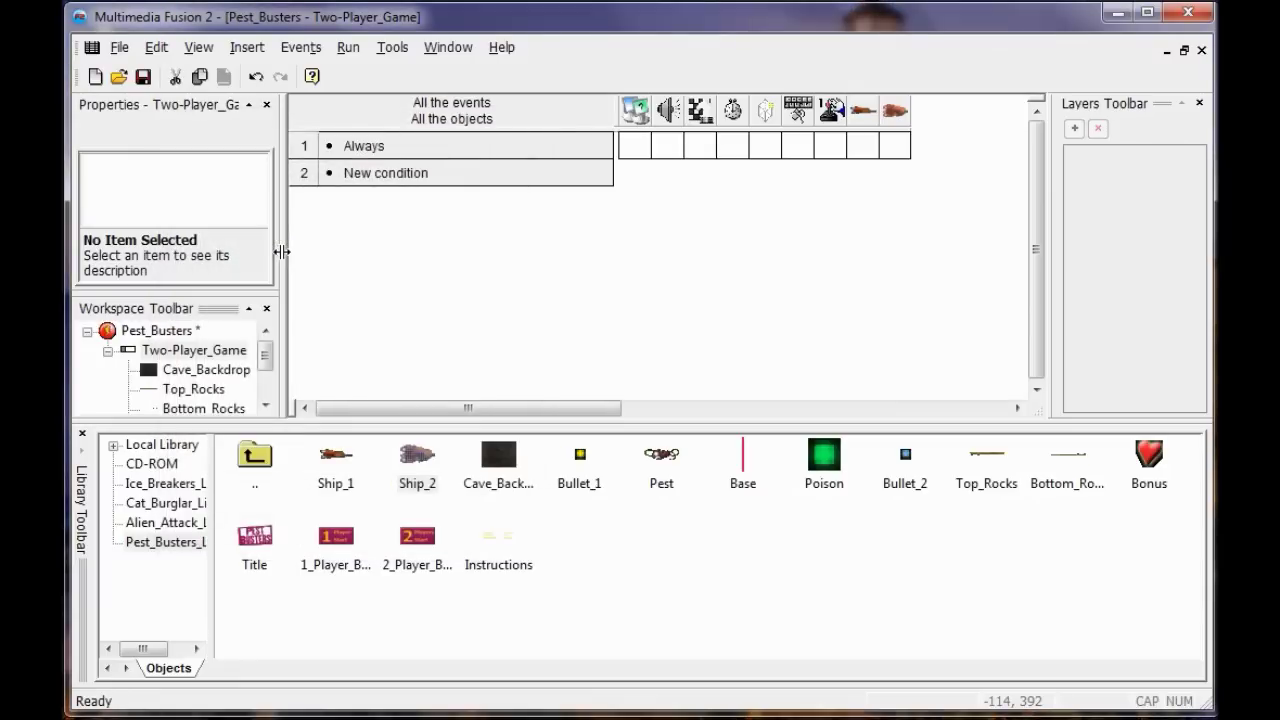
# Step: Give the Always event a storyboard action centering the window's horizontal position in the frame at X Left Frame+321
pyautogui.click(700, 141)
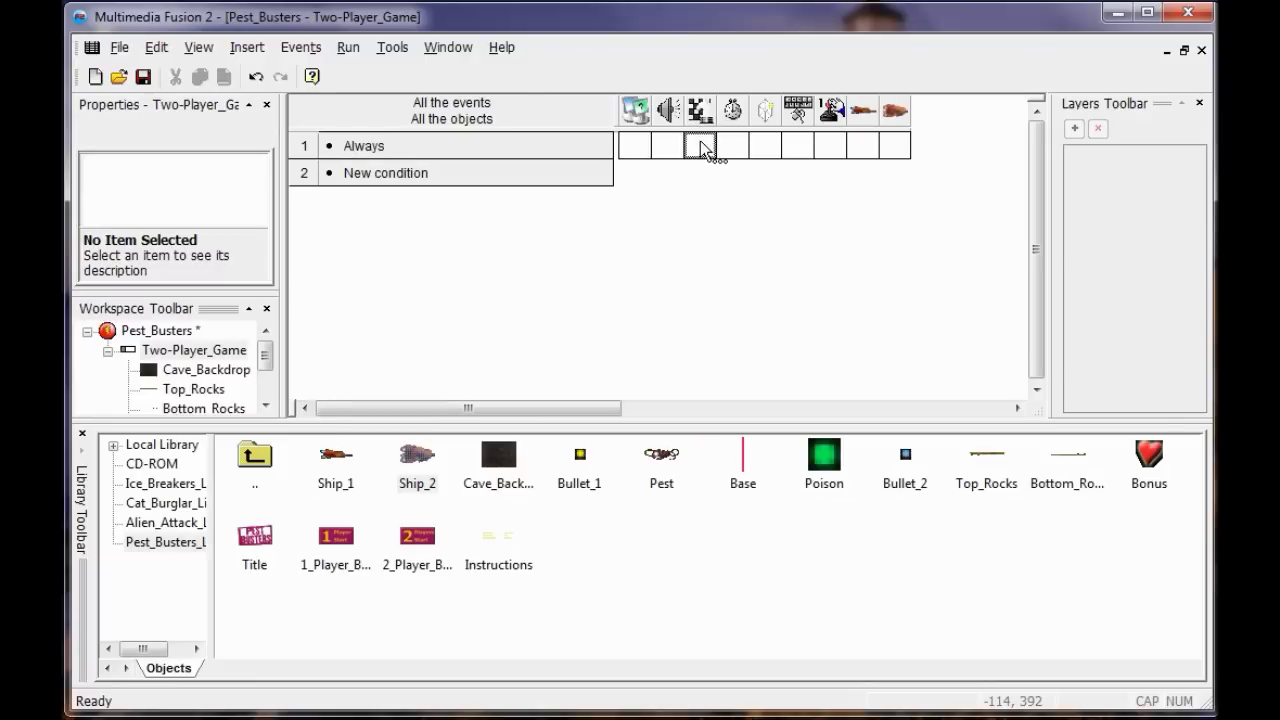
pyautogui.rightClick(700, 141)
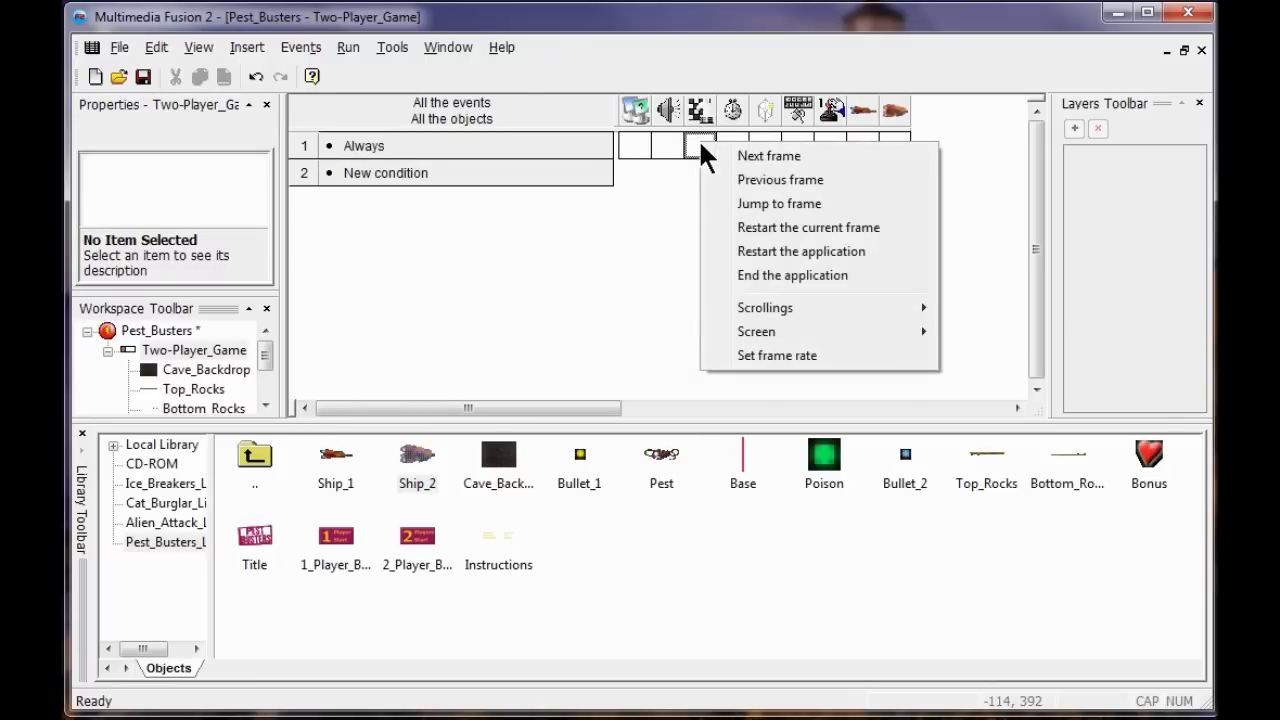
pyautogui.moveTo(759, 300)
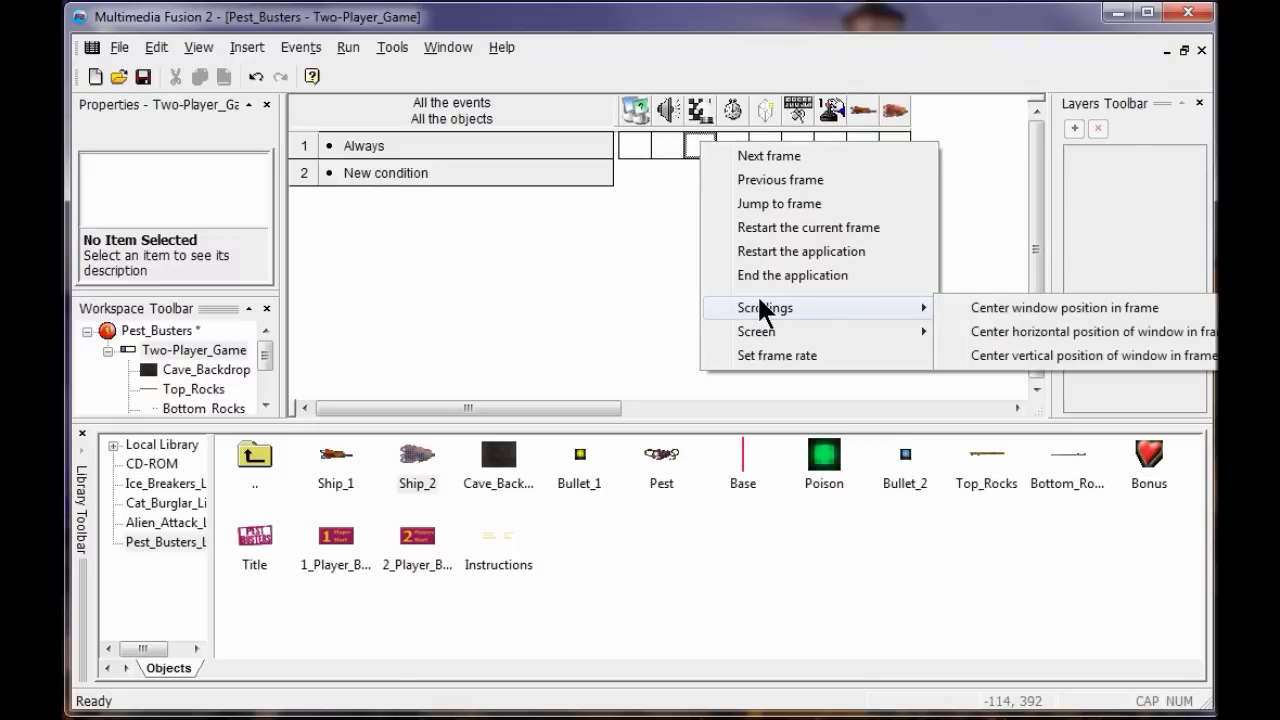
pyautogui.click(997, 343)
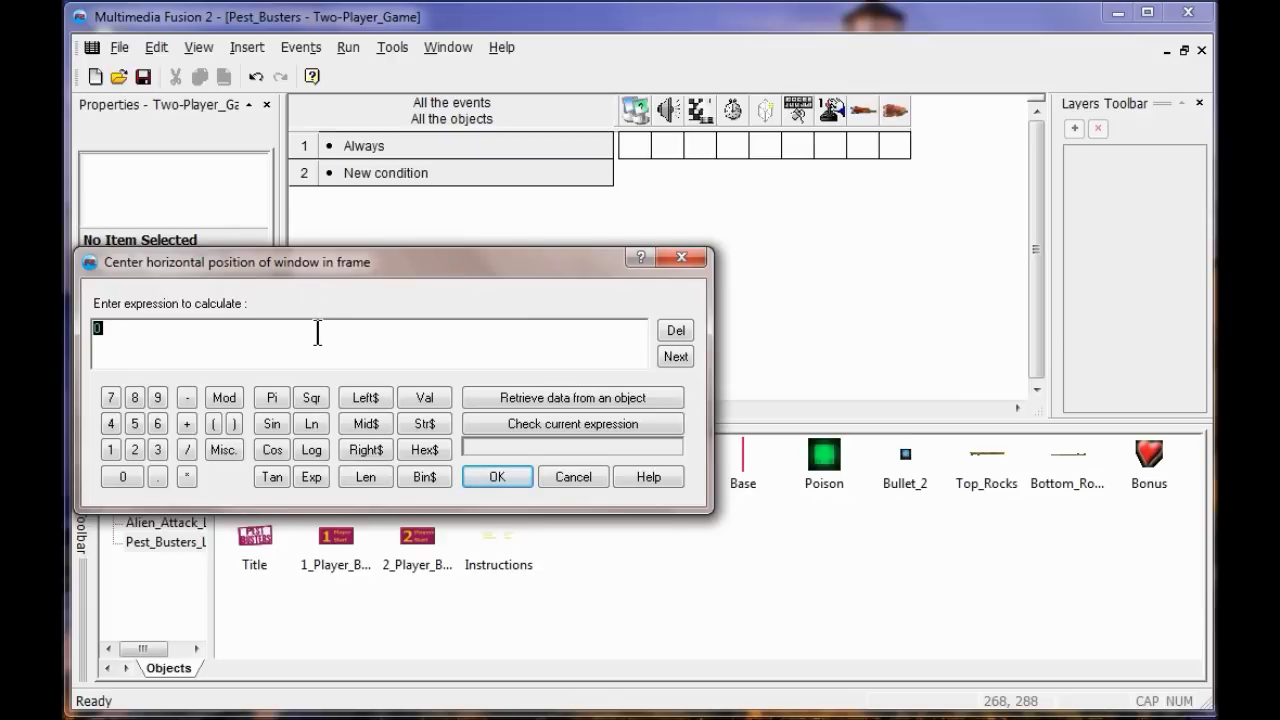
pyautogui.press('BackSpace')
pyautogui.click(533, 398)
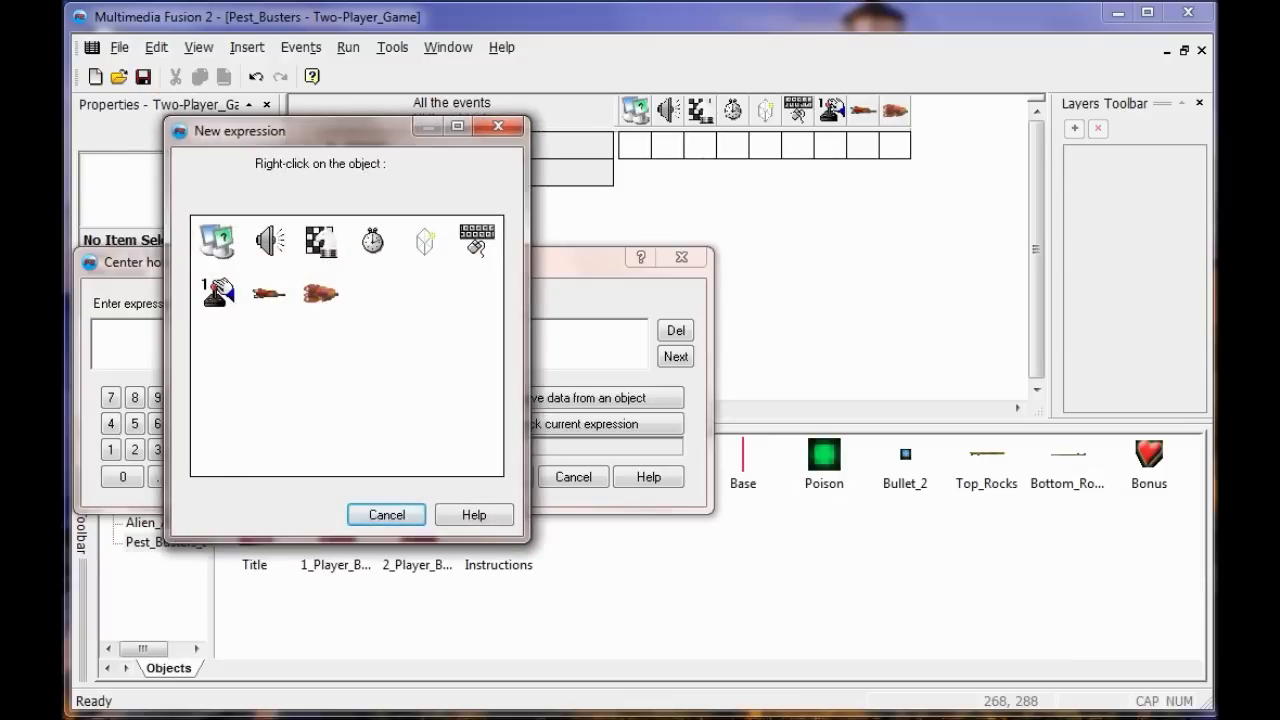
pyautogui.rightClick(322, 240)
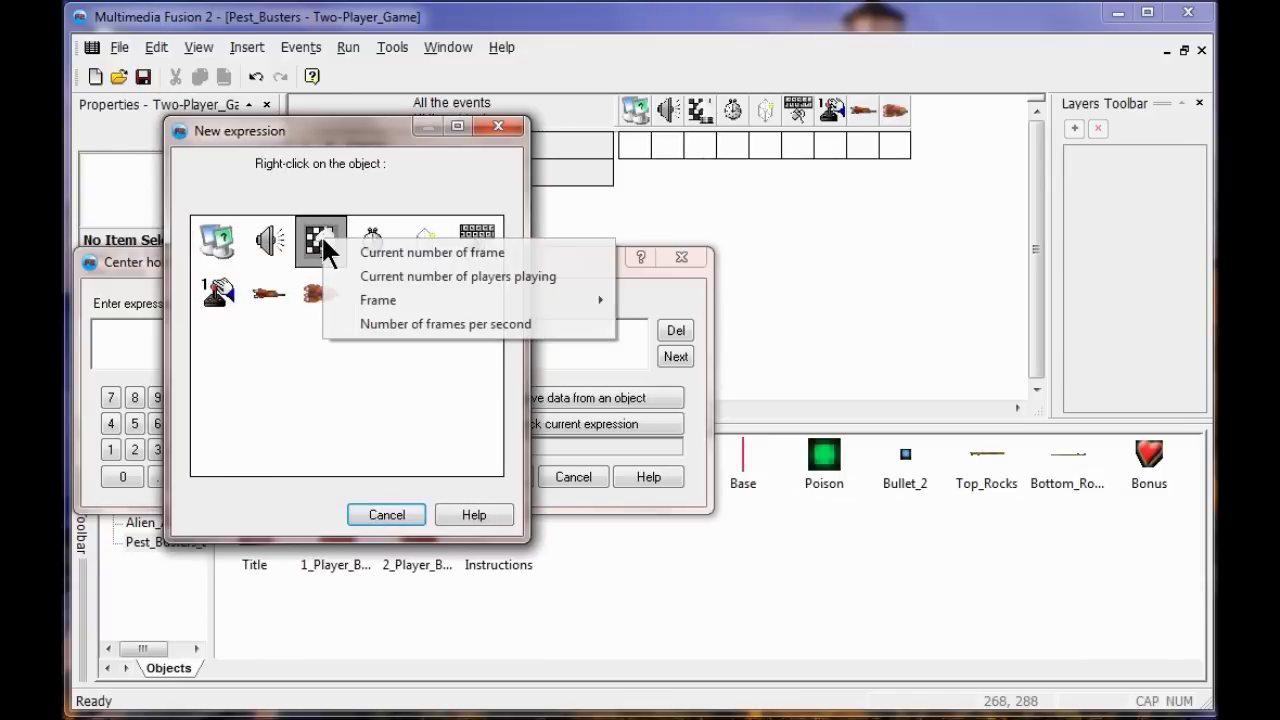
pyautogui.moveTo(377, 312)
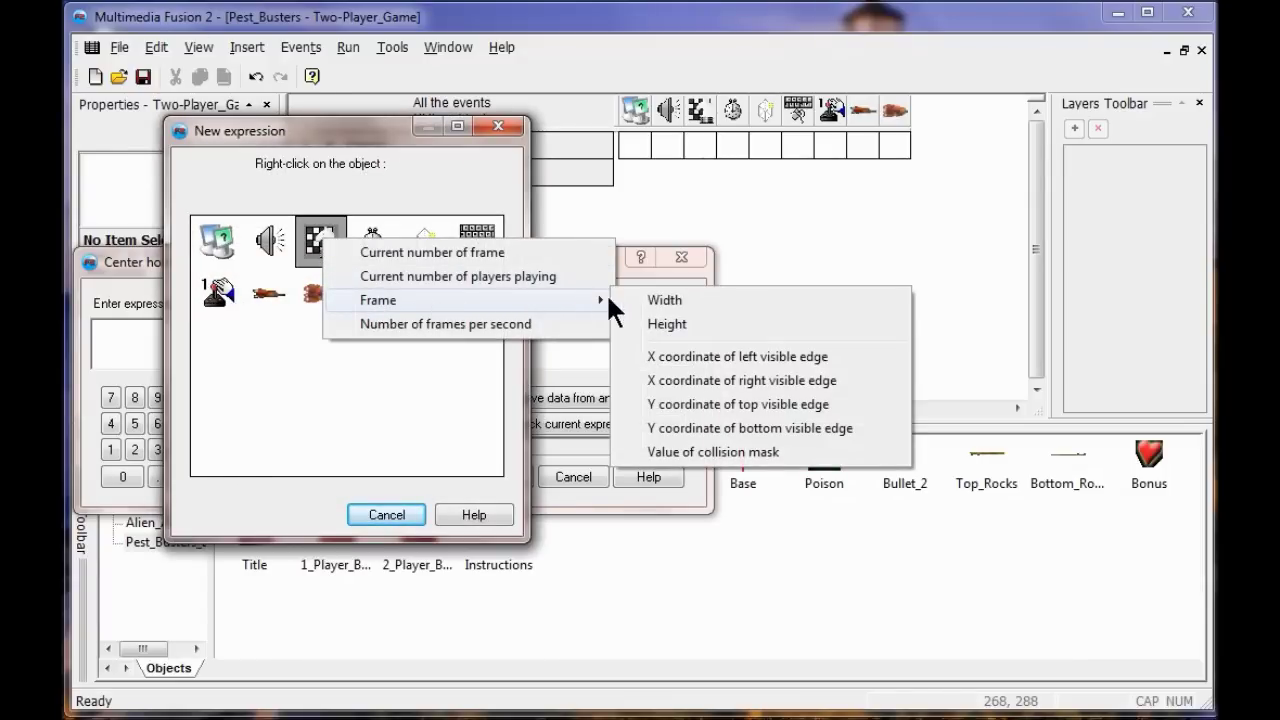
pyautogui.click(722, 357)
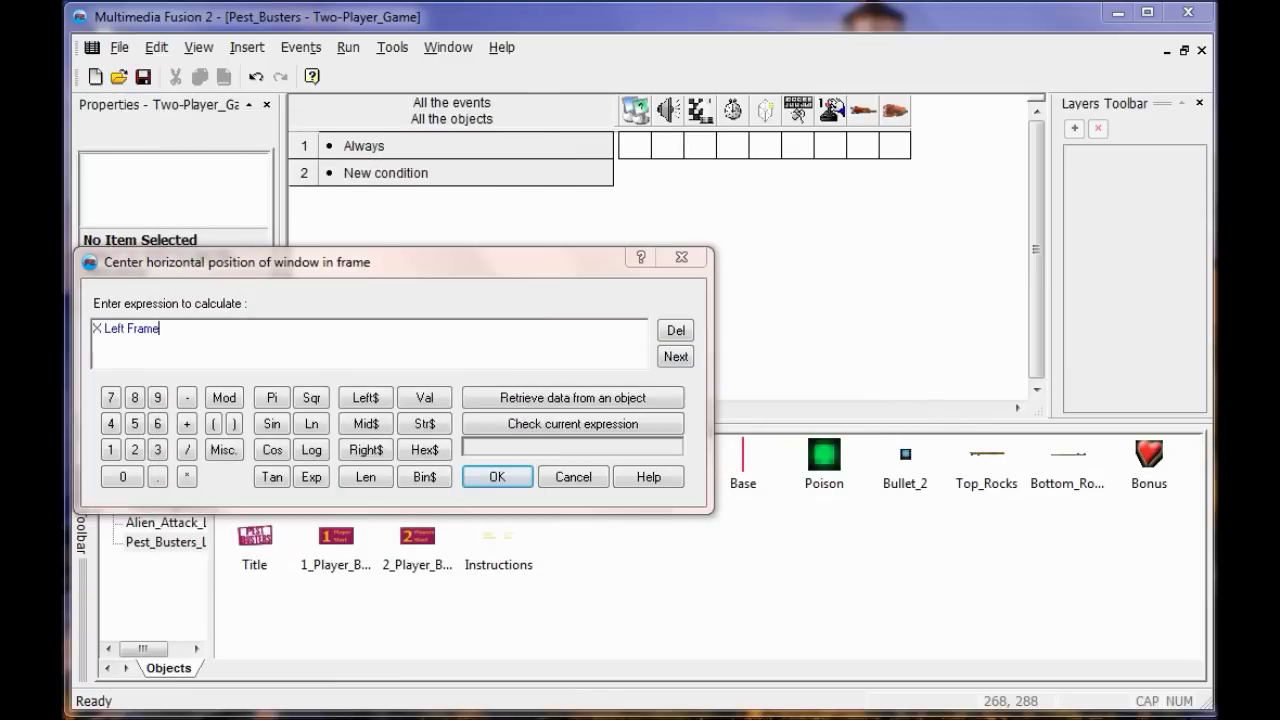
pyautogui.click(180, 337)
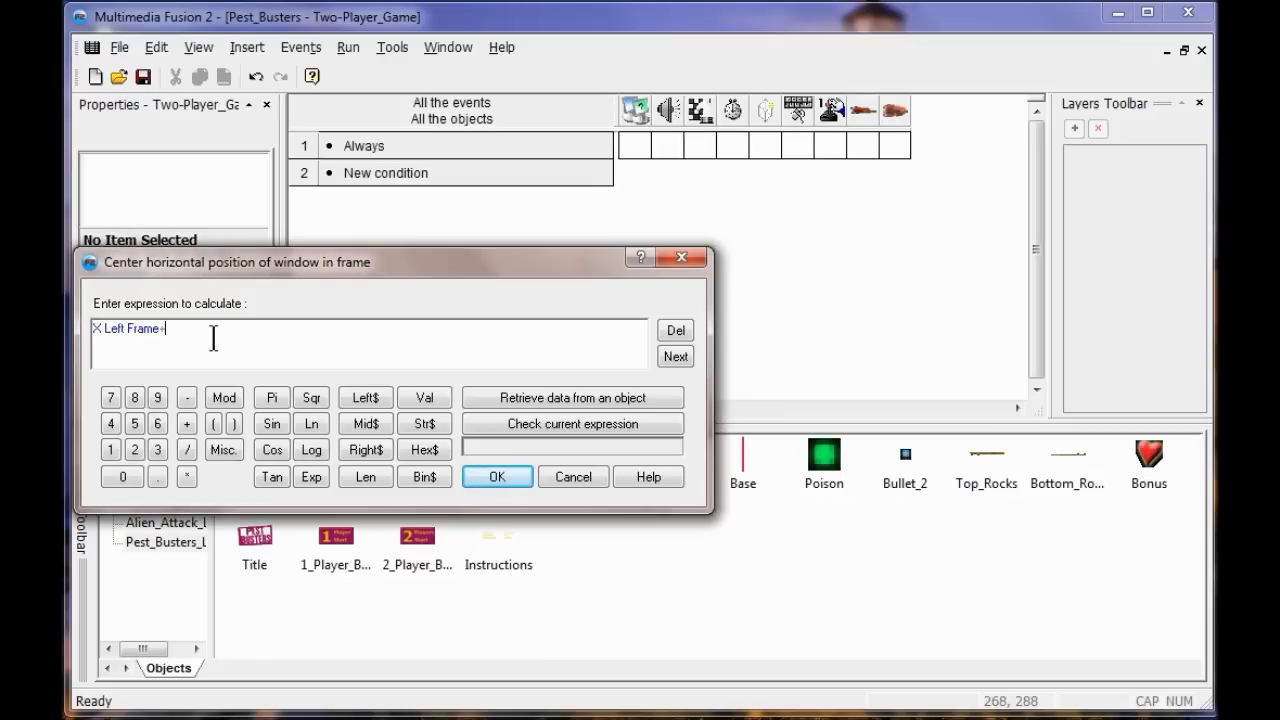
pyautogui.write('+321')
pyautogui.click(487, 474)
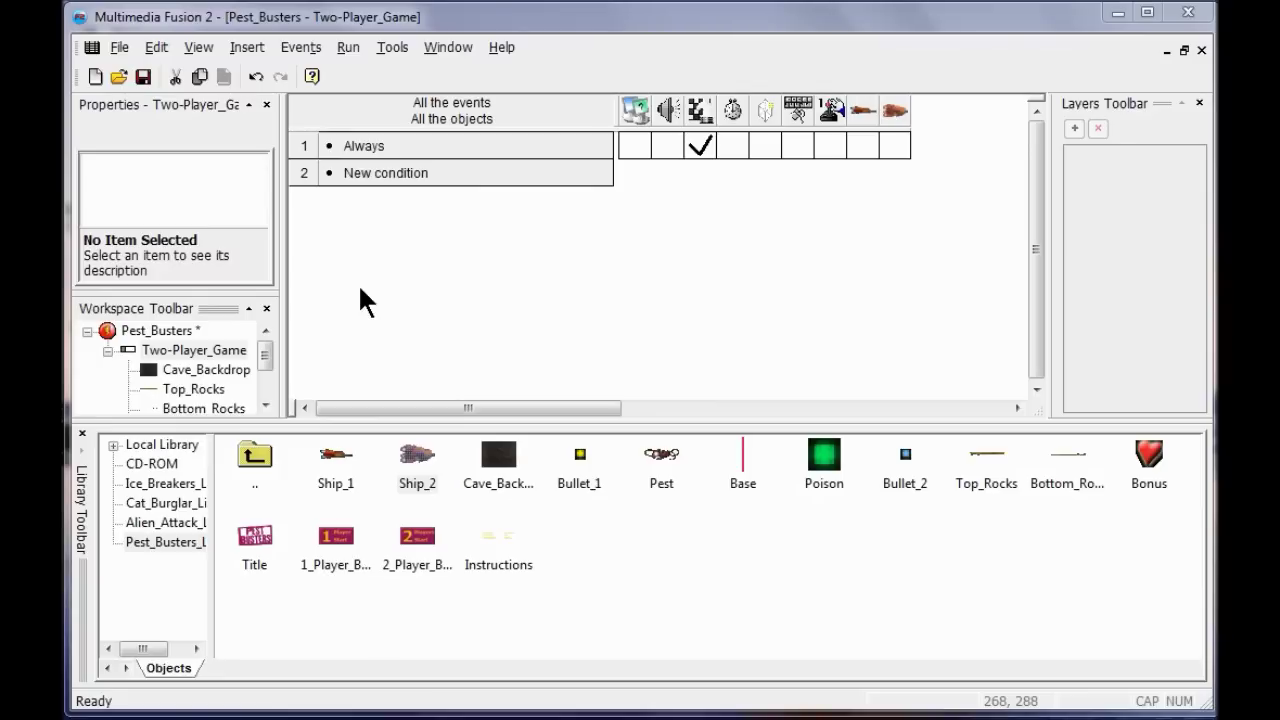
# Step: Return to the frame layout, enable horizontal wrapping for layers 2 and 1, and test-run the frame
pyautogui.doubleClick(222, 352)
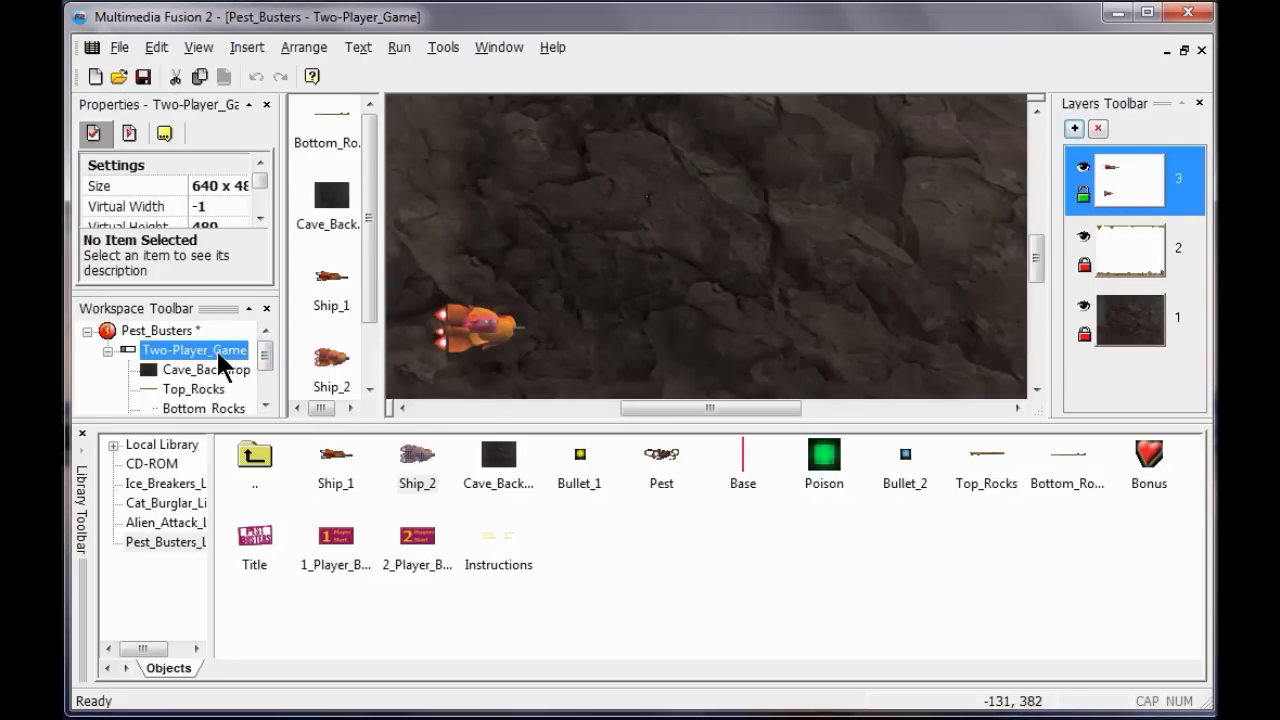
pyautogui.click(1143, 245)
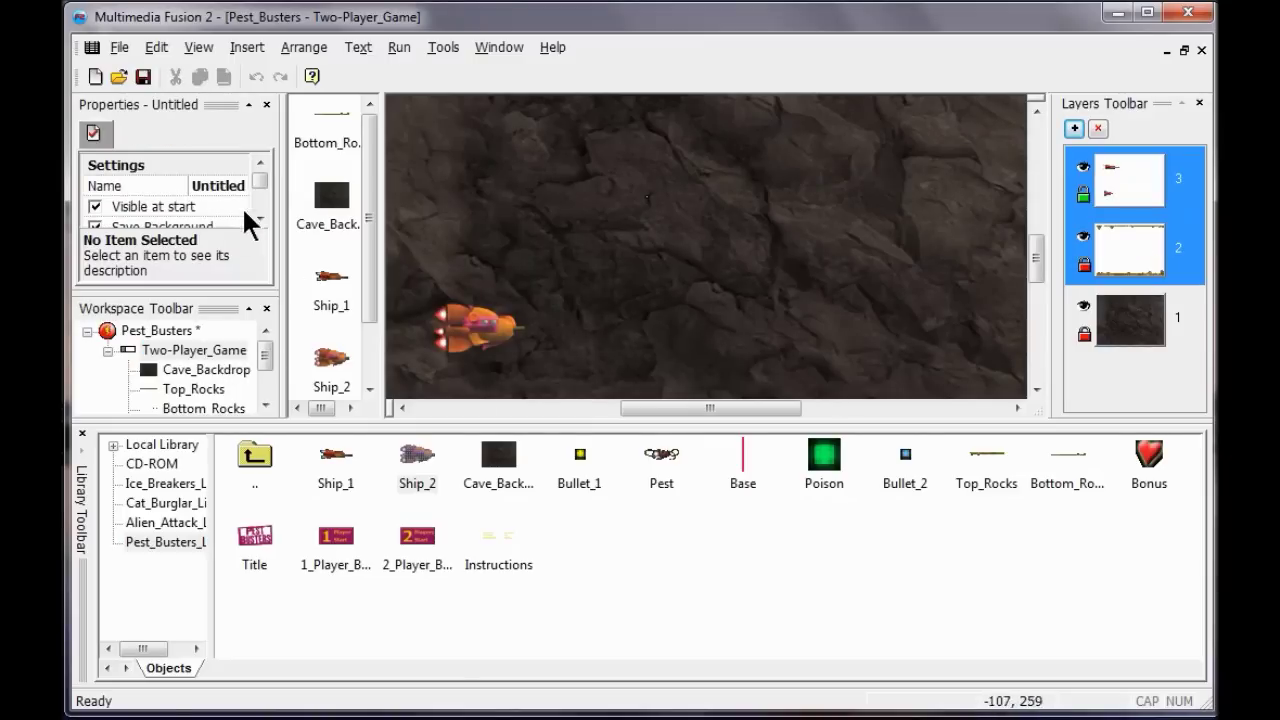
pyautogui.scroll(-2, 259, 188)
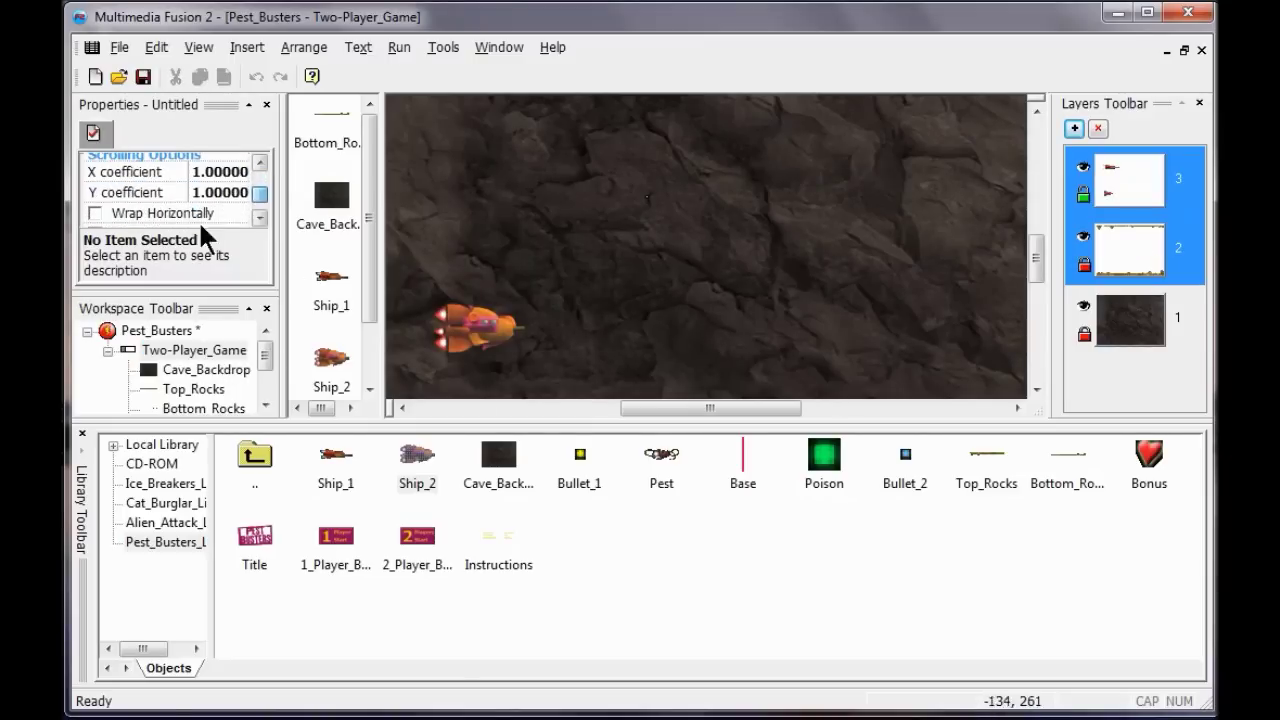
pyautogui.click(95, 214)
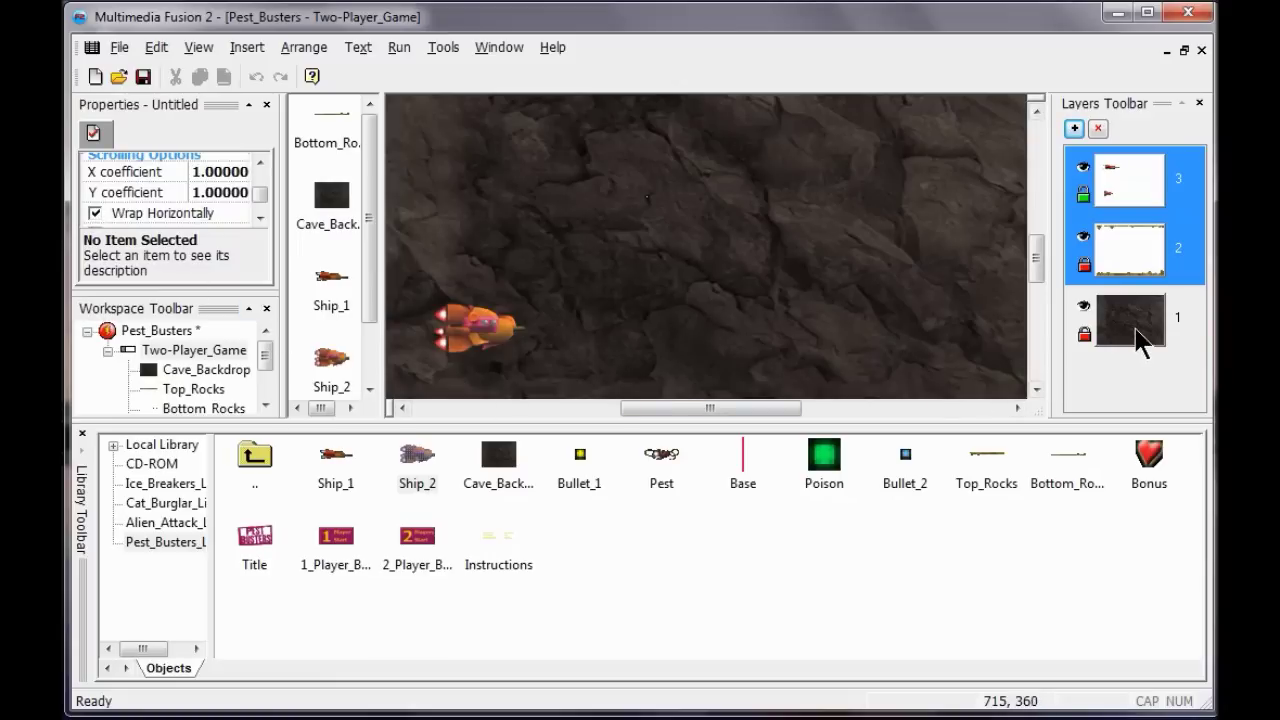
pyautogui.keyDown('shift'); pyautogui.click(1133, 322); pyautogui.keyUp('shift')
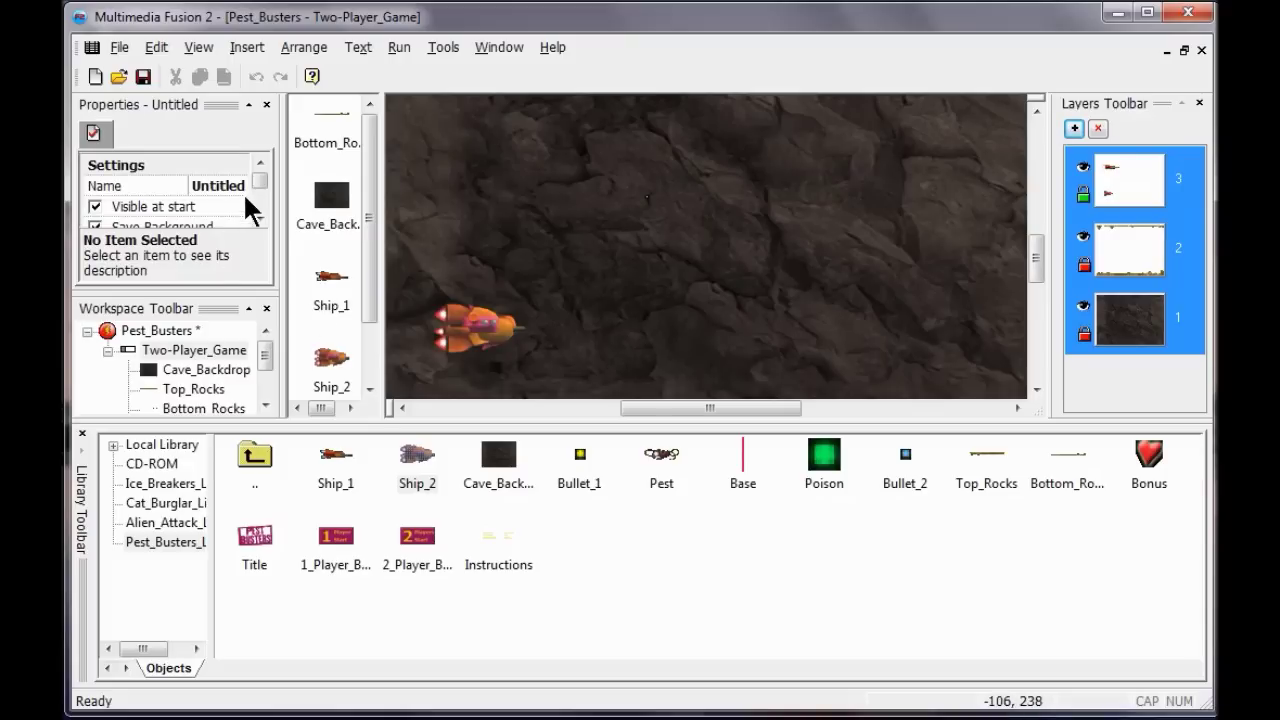
pyautogui.moveTo(260, 182); pyautogui.dragTo(256, 206)
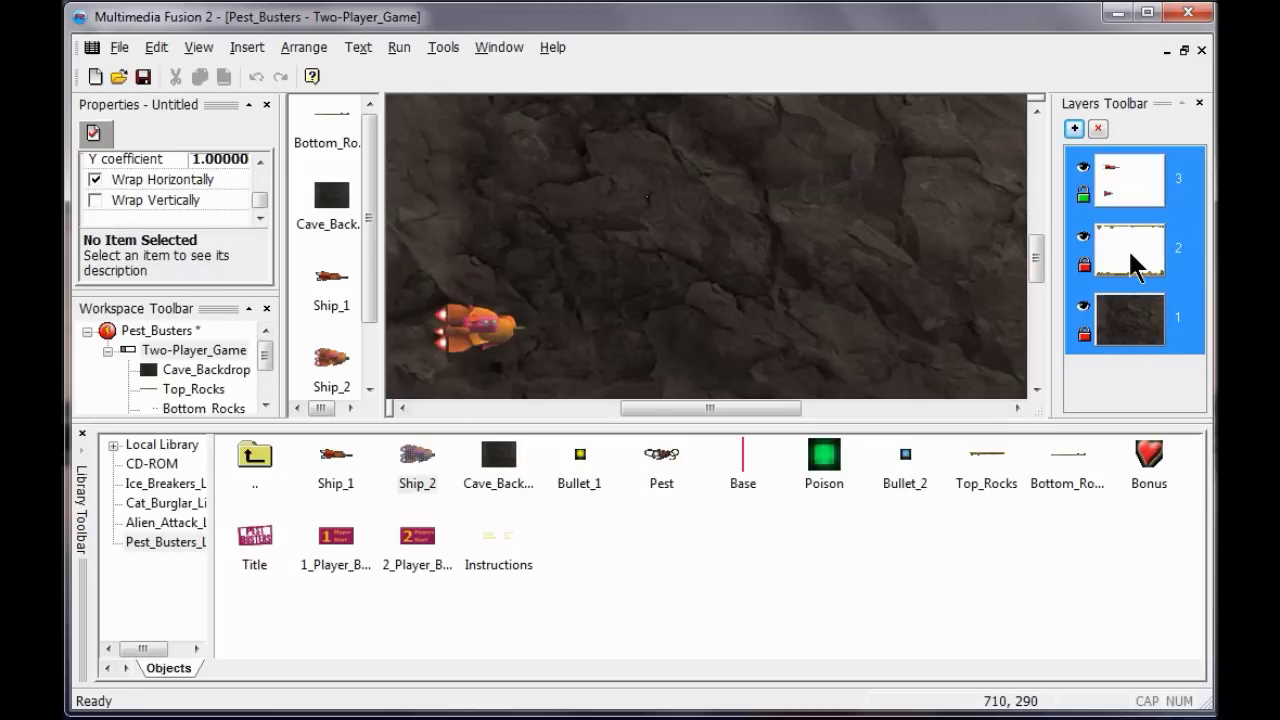
pyautogui.press('F7')
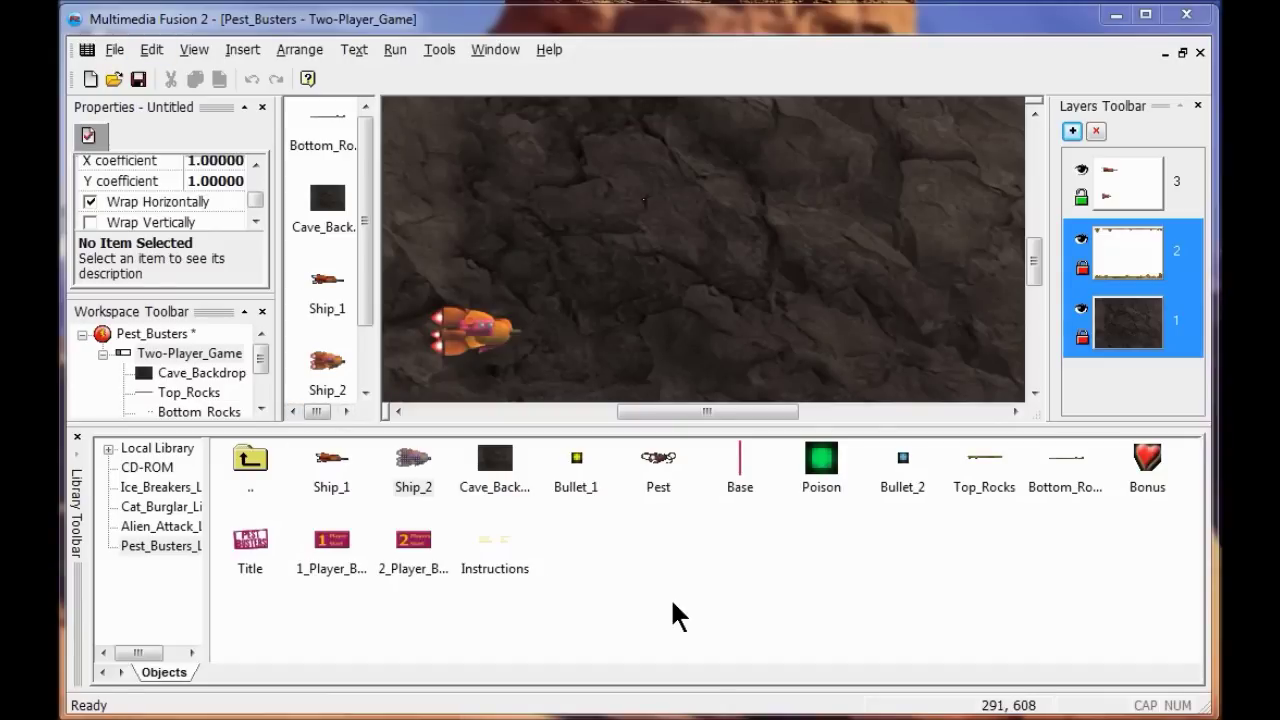
# Step: Select all three layers of the frame and set their X scrolling coefficient to 0
pyautogui.keyDown('shift'); pyautogui.click(1147, 192); pyautogui.keyUp('shift')
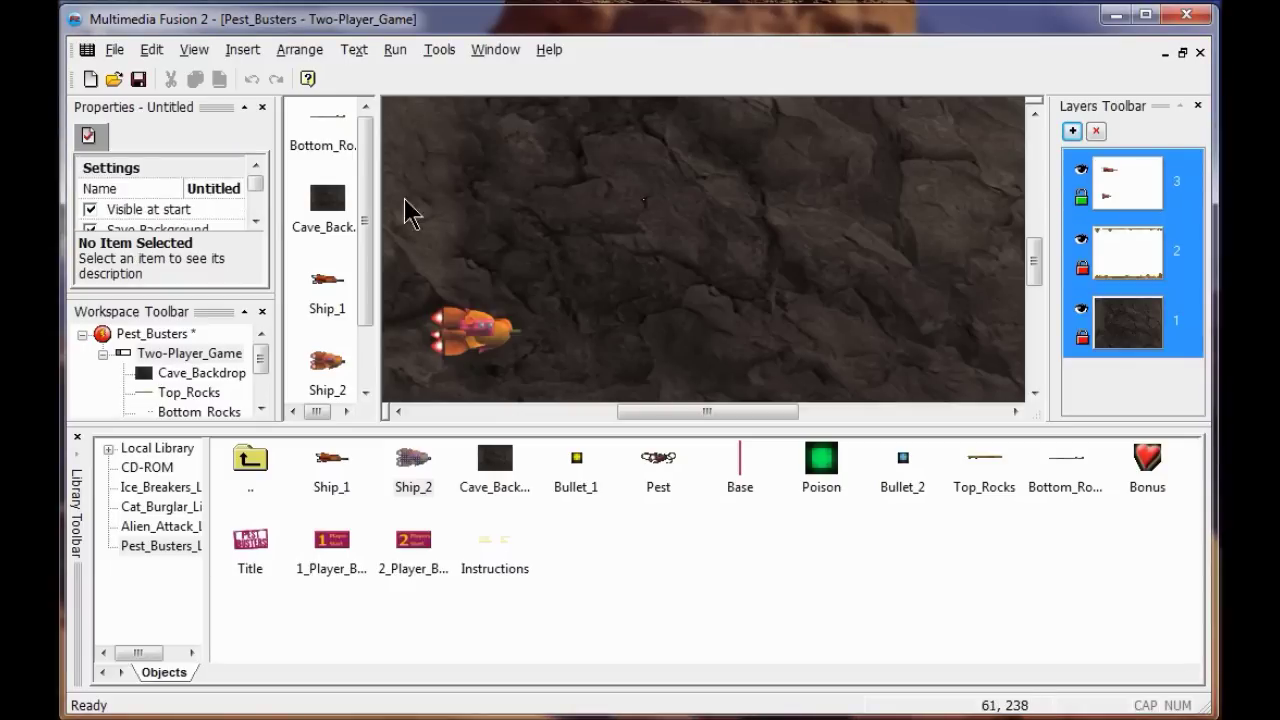
pyautogui.moveTo(251, 189); pyautogui.dragTo(252, 205)
pyautogui.click(215, 202)
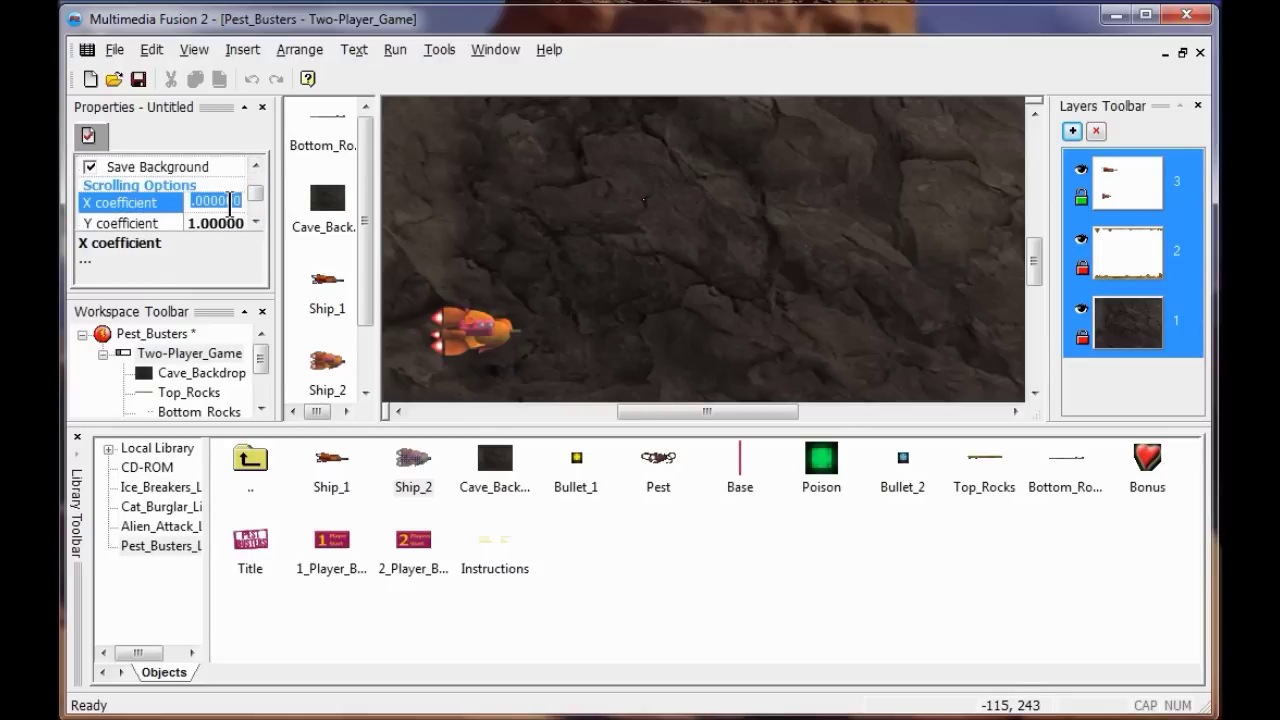
pyautogui.write('0')
pyautogui.press('Return')
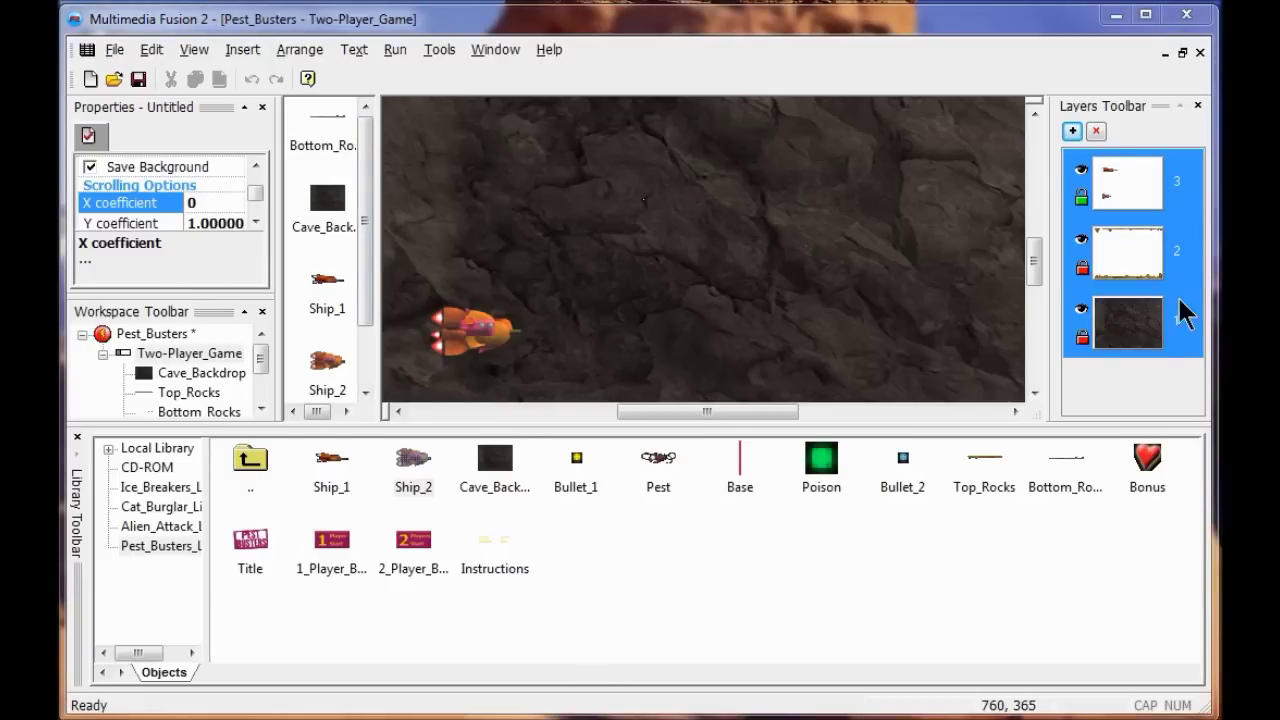
# Step: Make layer 2 the active layer and set the X scrolling coefficient of the selected layers to 2
pyautogui.click(1134, 245)
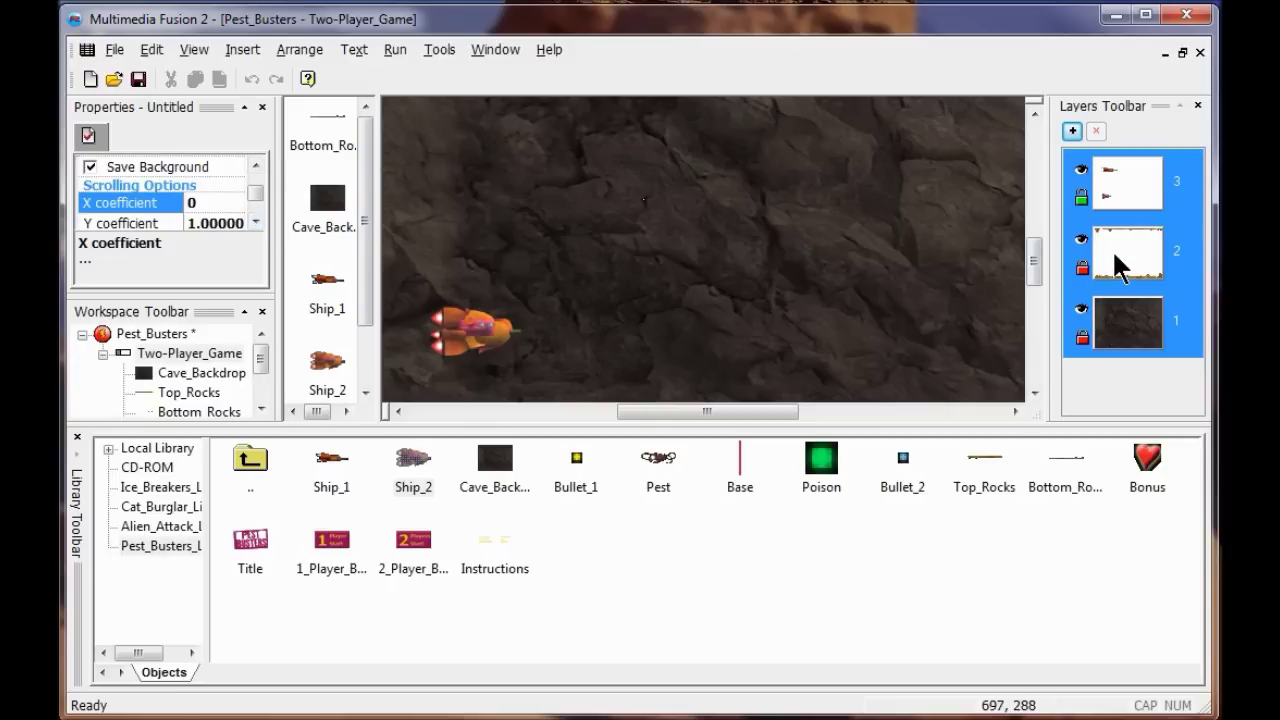
pyautogui.click(1116, 265)
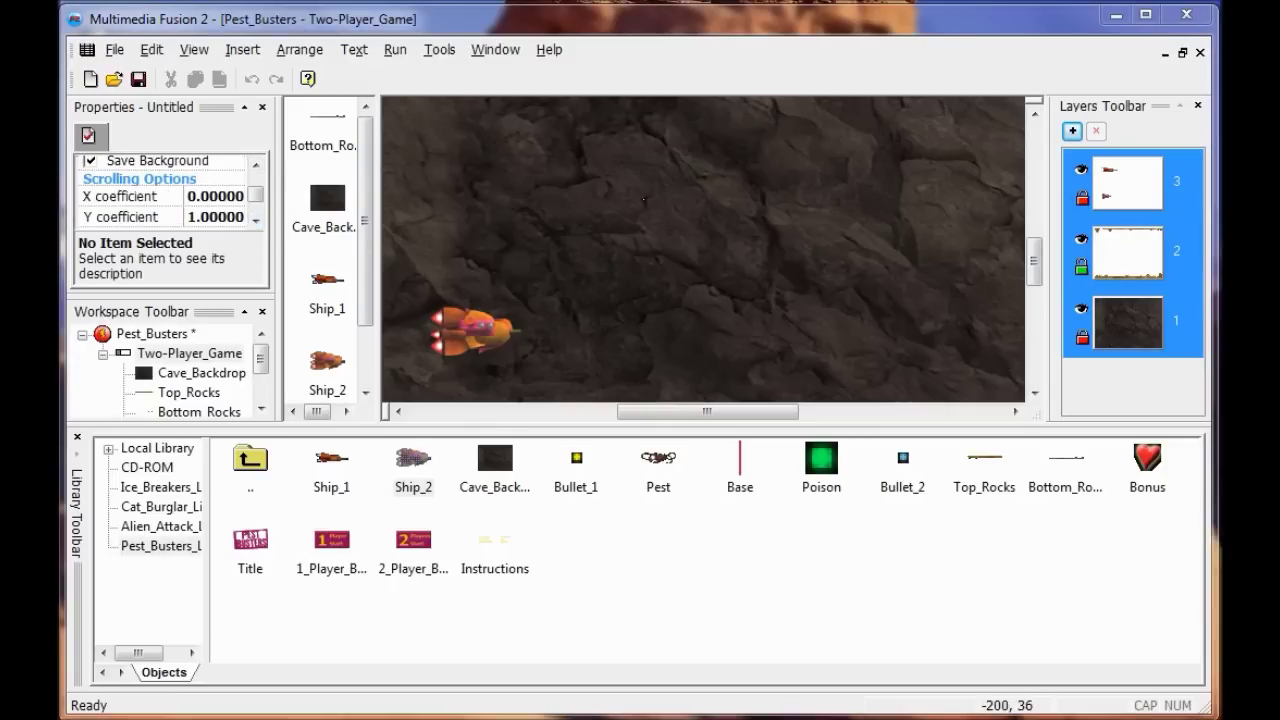
pyautogui.click(213, 200)
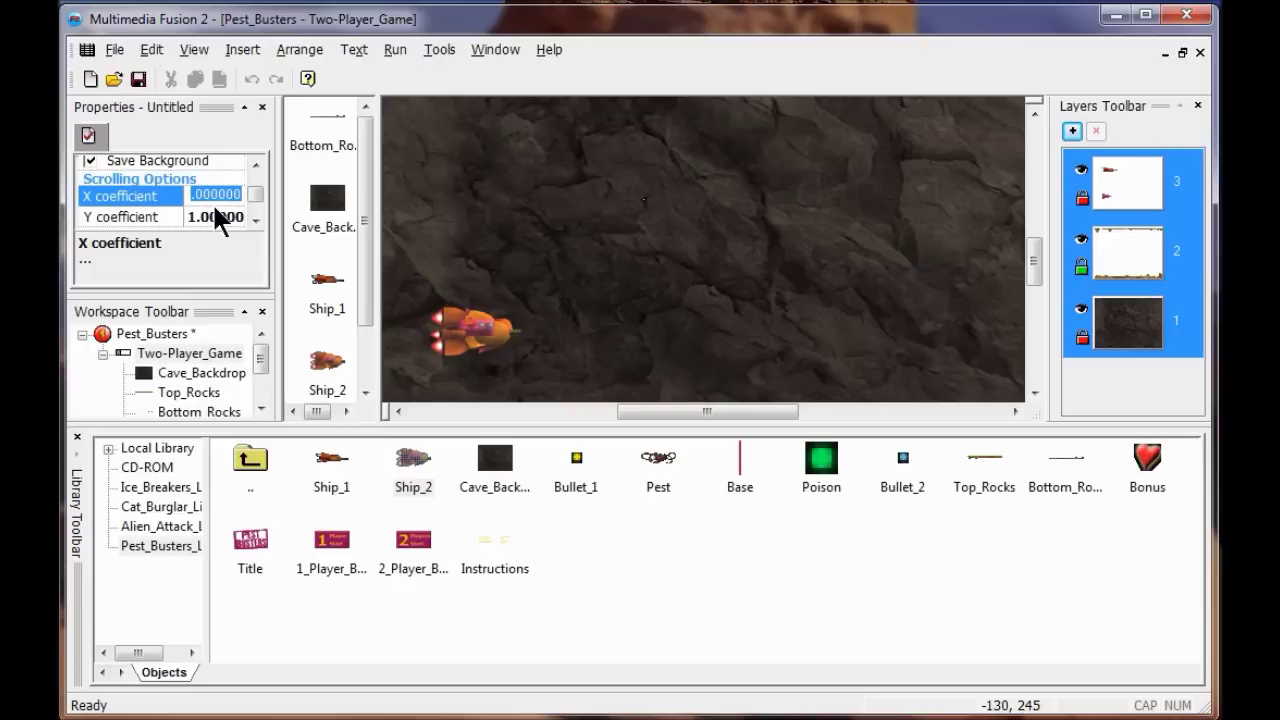
pyautogui.write('2')
pyautogui.press('Return')
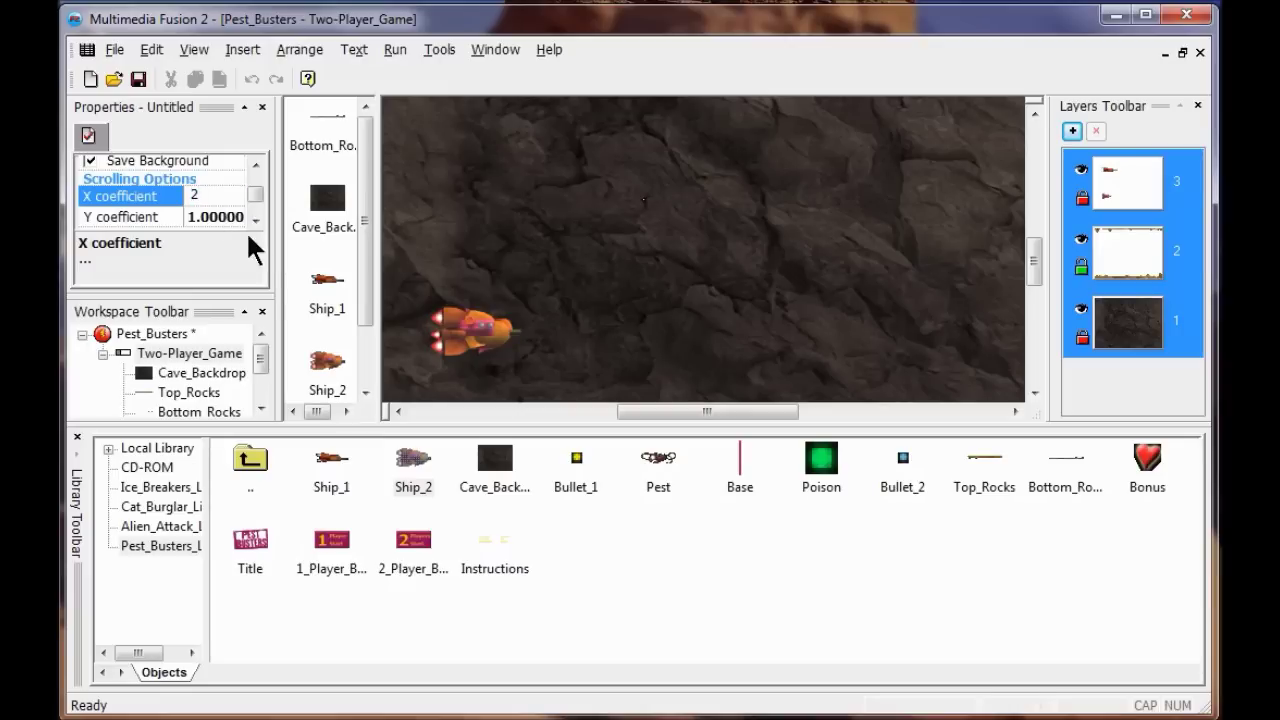
# Step: Reload the layer properties from layer 1 and set the X scrolling coefficient of the selected layers to 0
pyautogui.click(1118, 335)
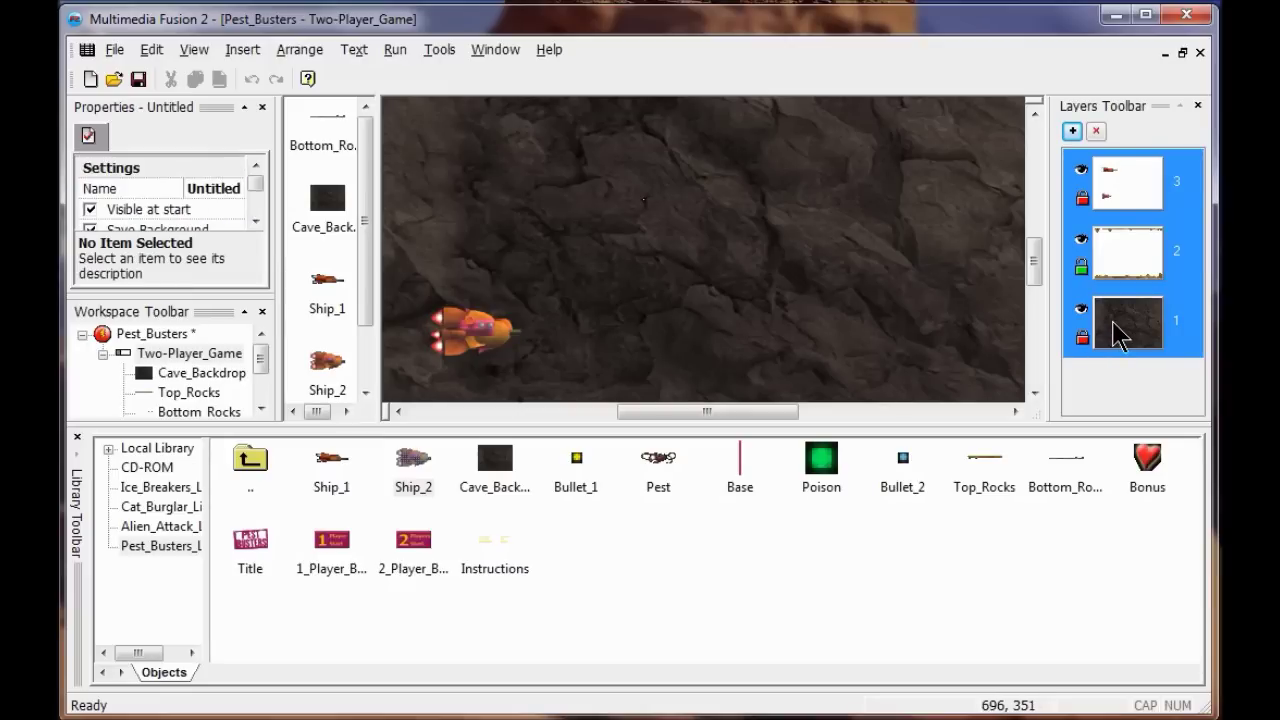
pyautogui.moveTo(255, 176); pyautogui.dragTo(255, 184)
pyautogui.scroll(2, 257, 187)
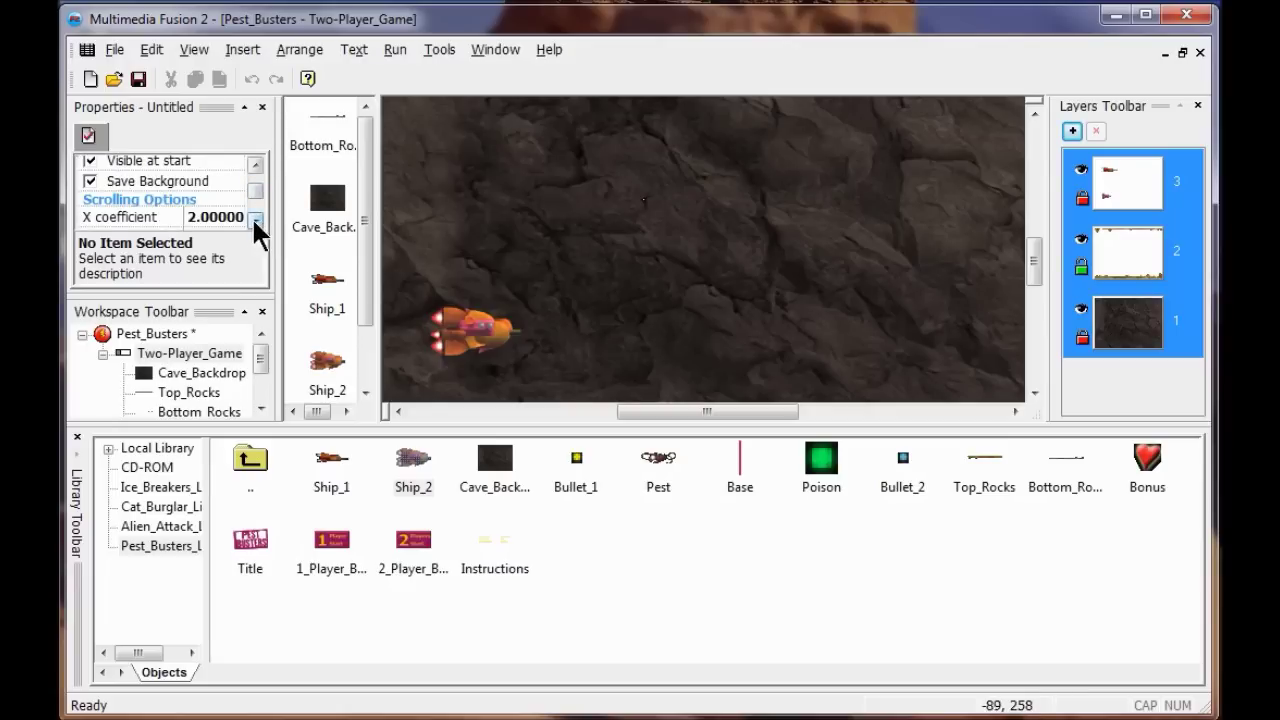
pyautogui.click(234, 218)
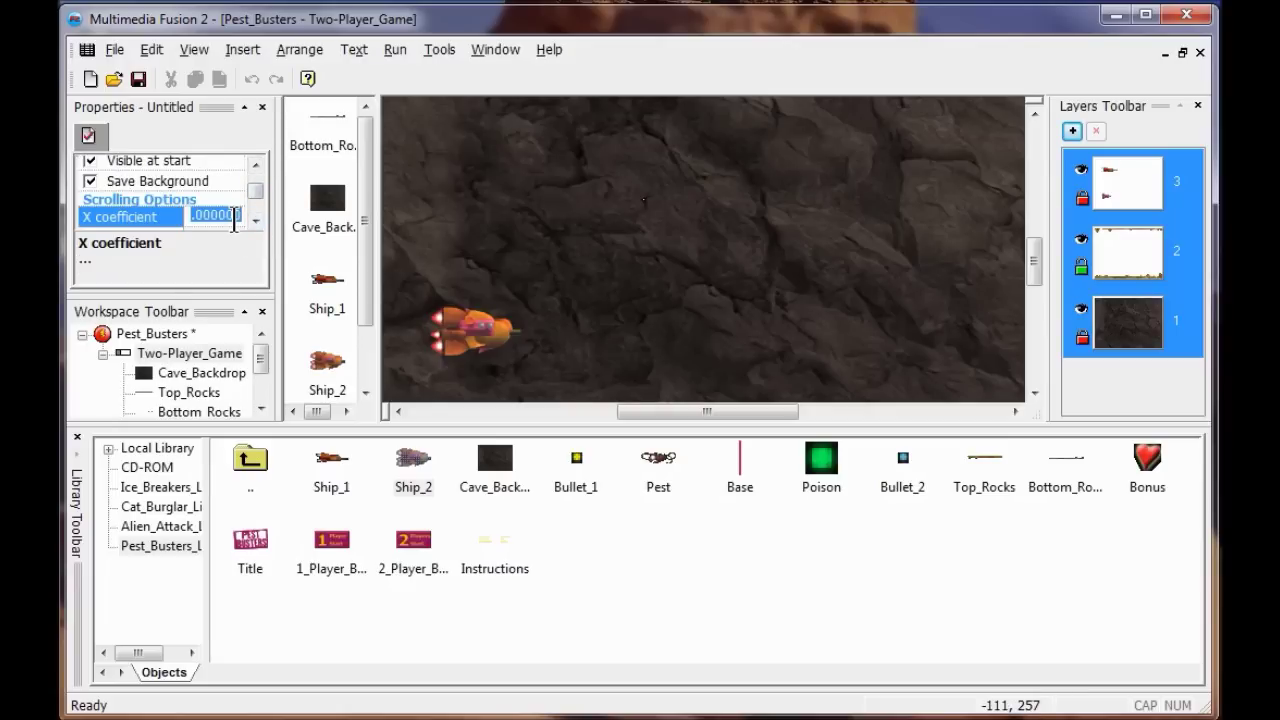
pyautogui.press('BackSpace')
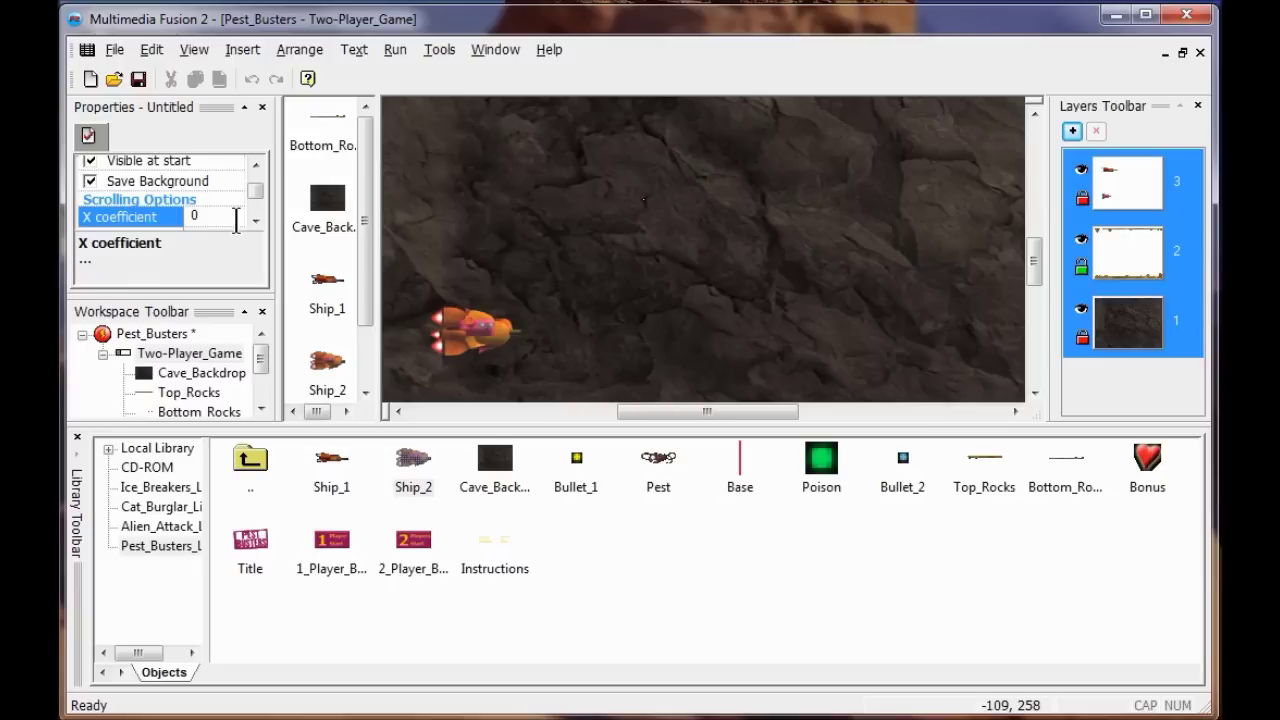
pyautogui.write('0')
pyautogui.press('Return')
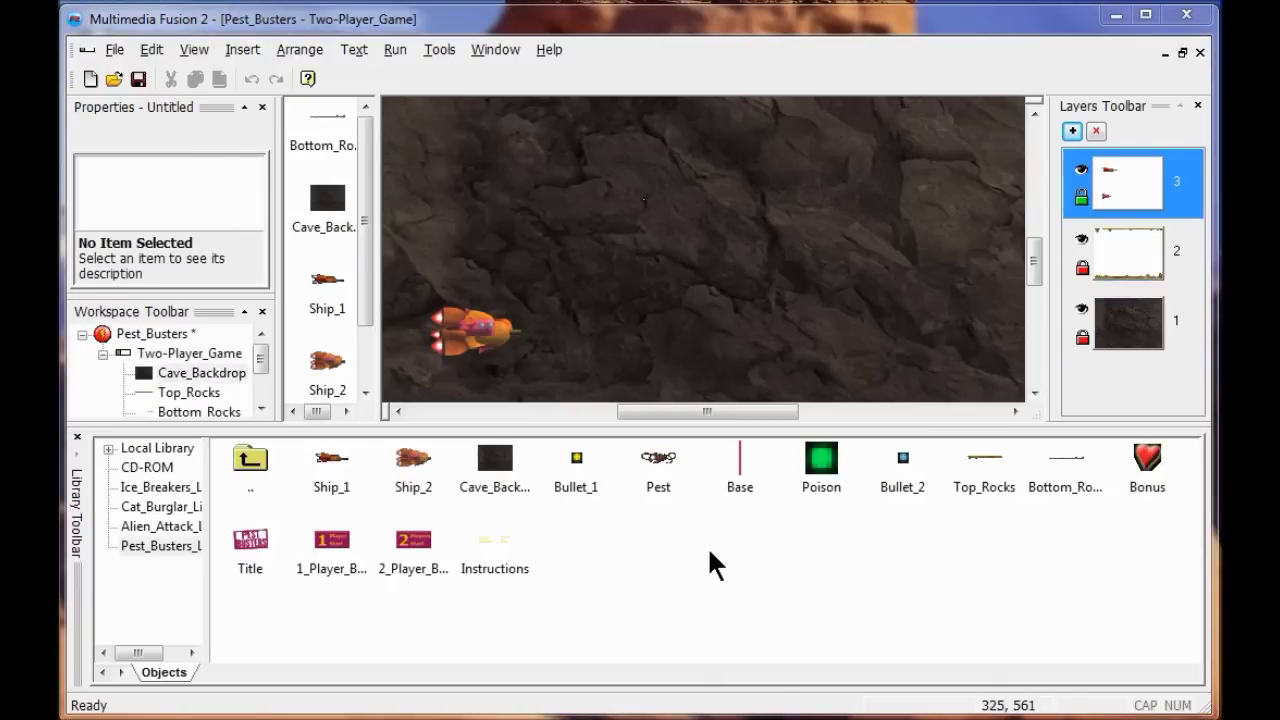
# Step: Select only layer 2 to check its X scrolling coefficient, and test-run the frame
pyautogui.keyDown('ctrl'); pyautogui.click(1138, 254); pyautogui.keyUp('ctrl')
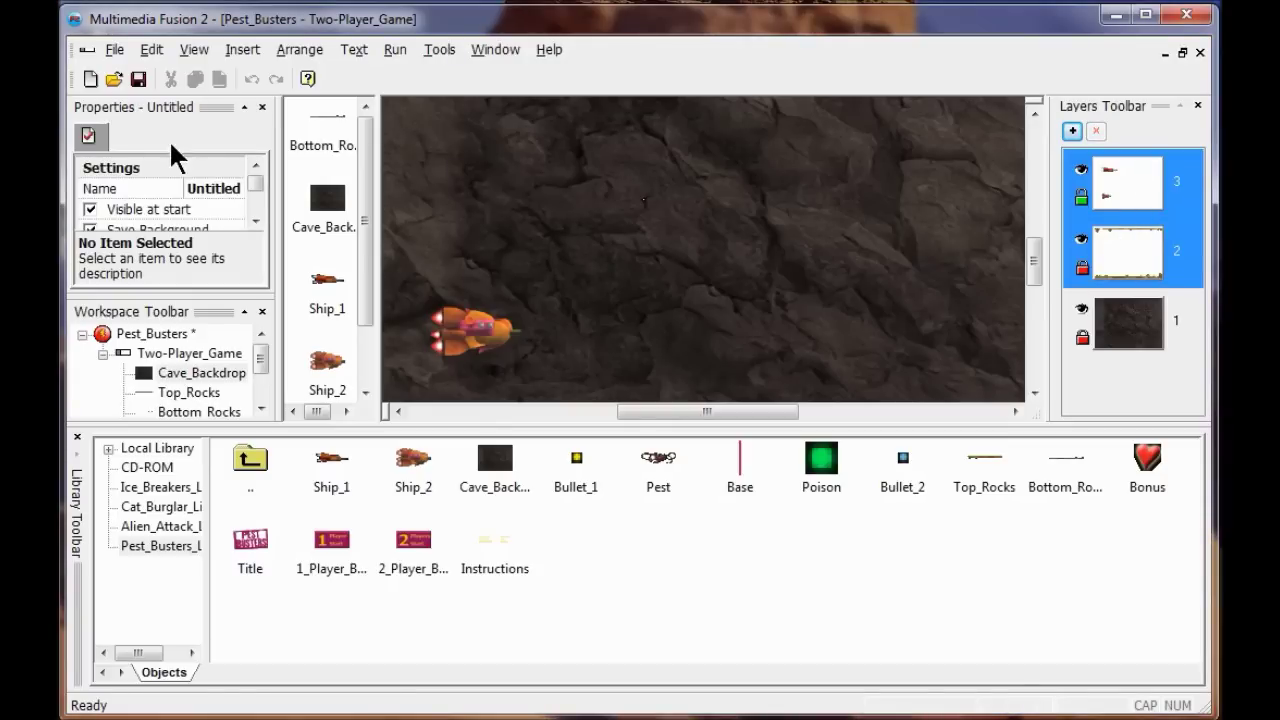
pyautogui.click(179, 47)
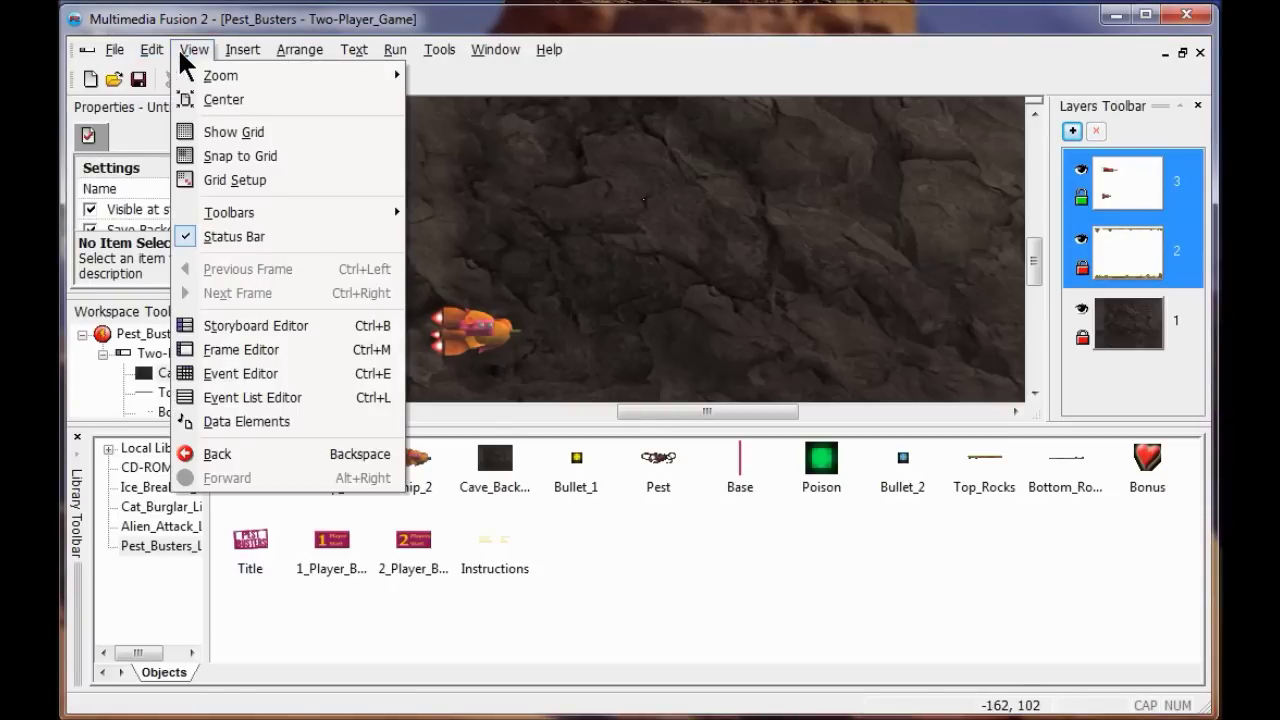
pyautogui.click(245, 349)
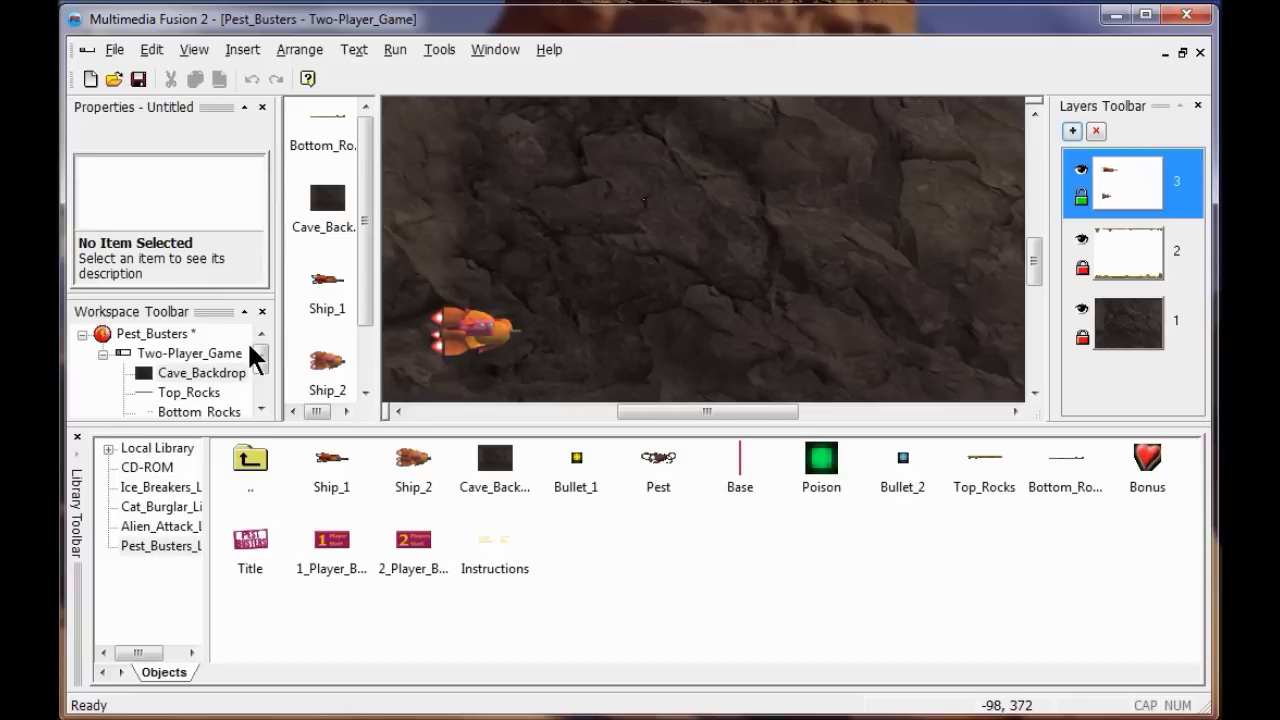
pyautogui.click(1140, 252)
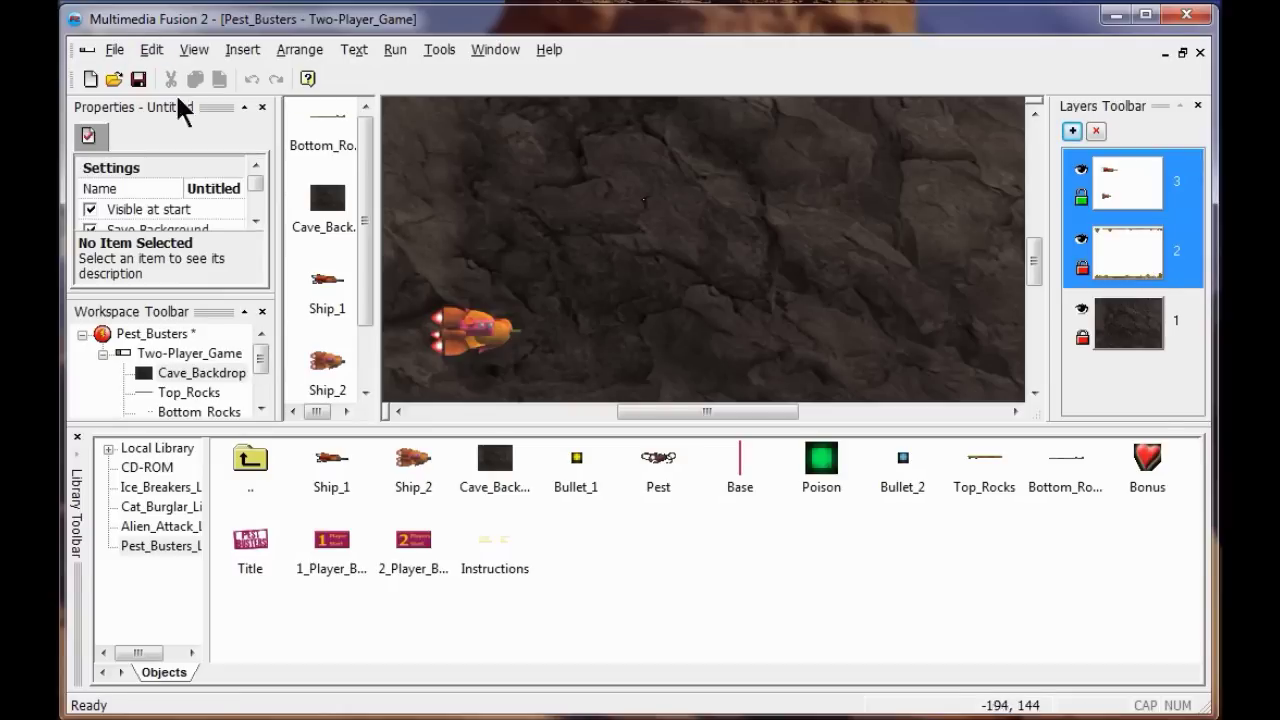
pyautogui.click(189, 53)
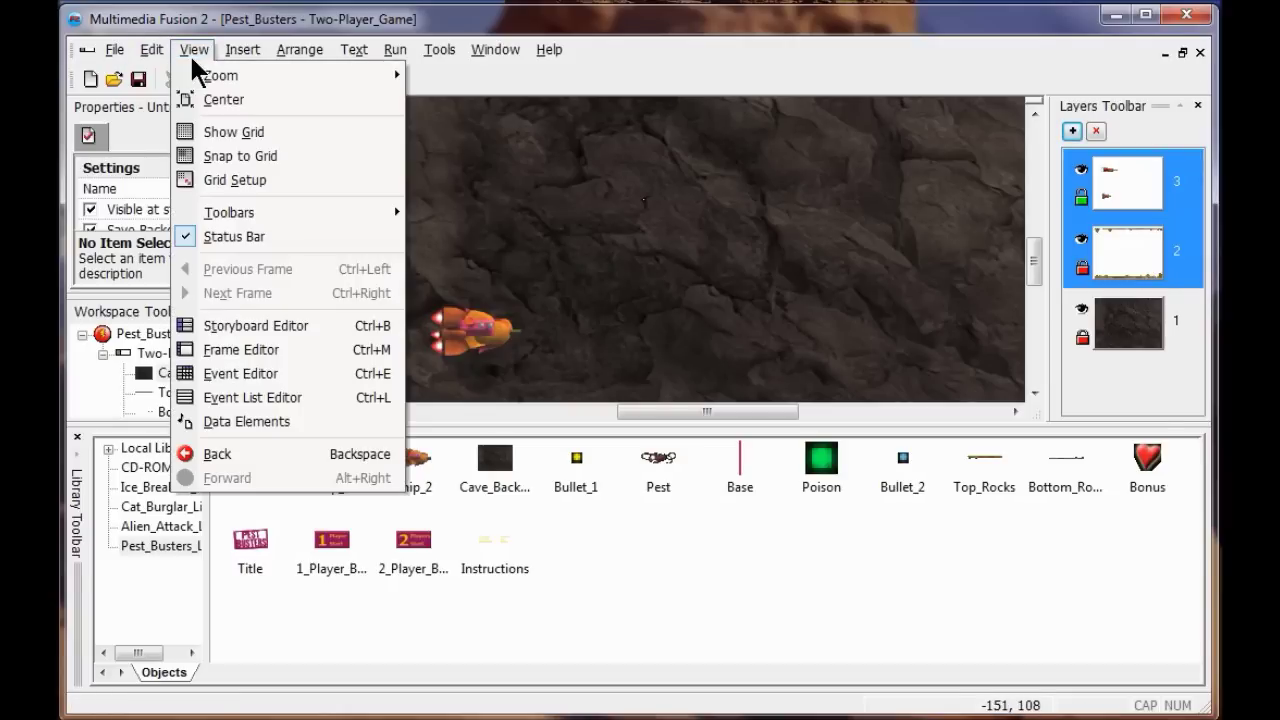
pyautogui.click(245, 346)
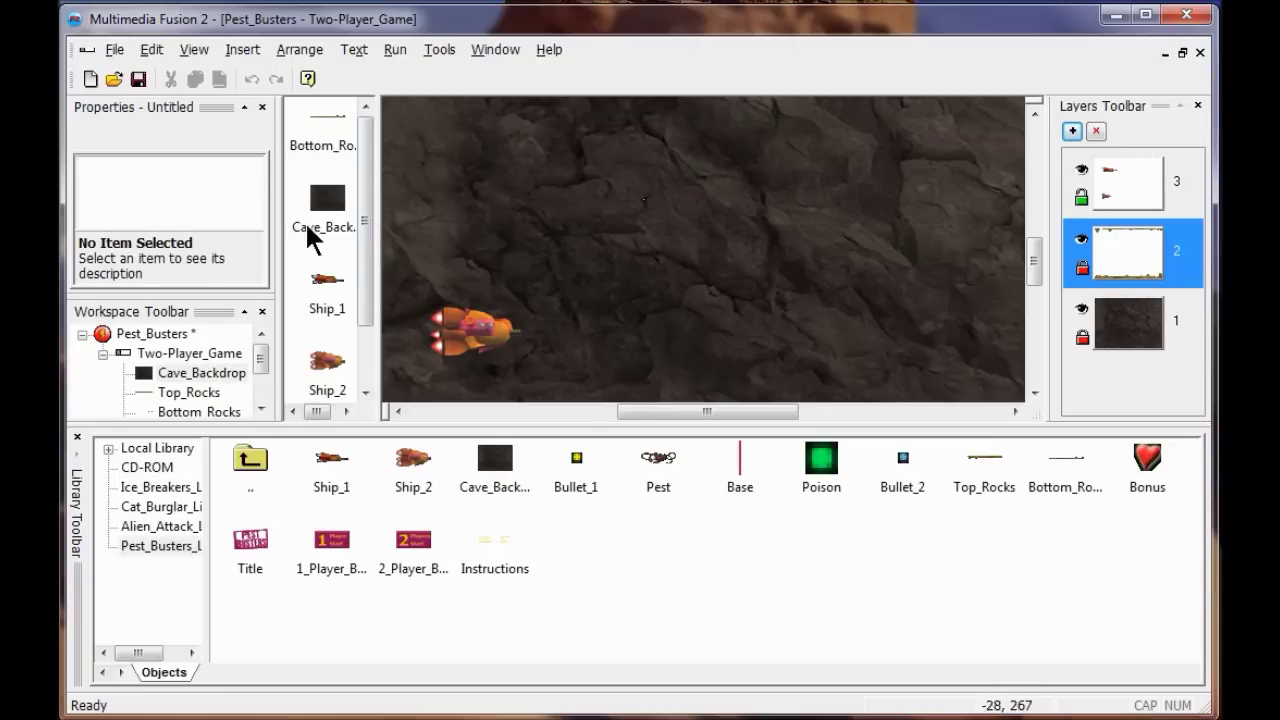
pyautogui.click(1141, 243)
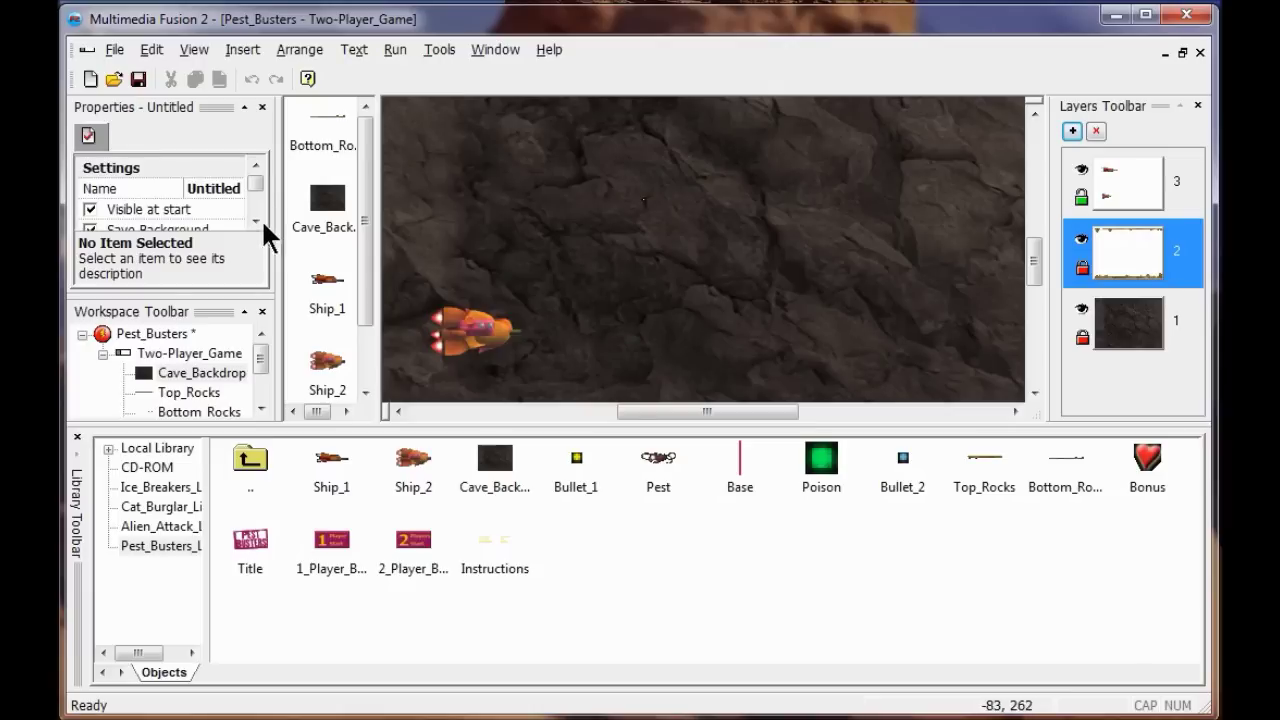
pyautogui.scroll(-1, 258, 184)
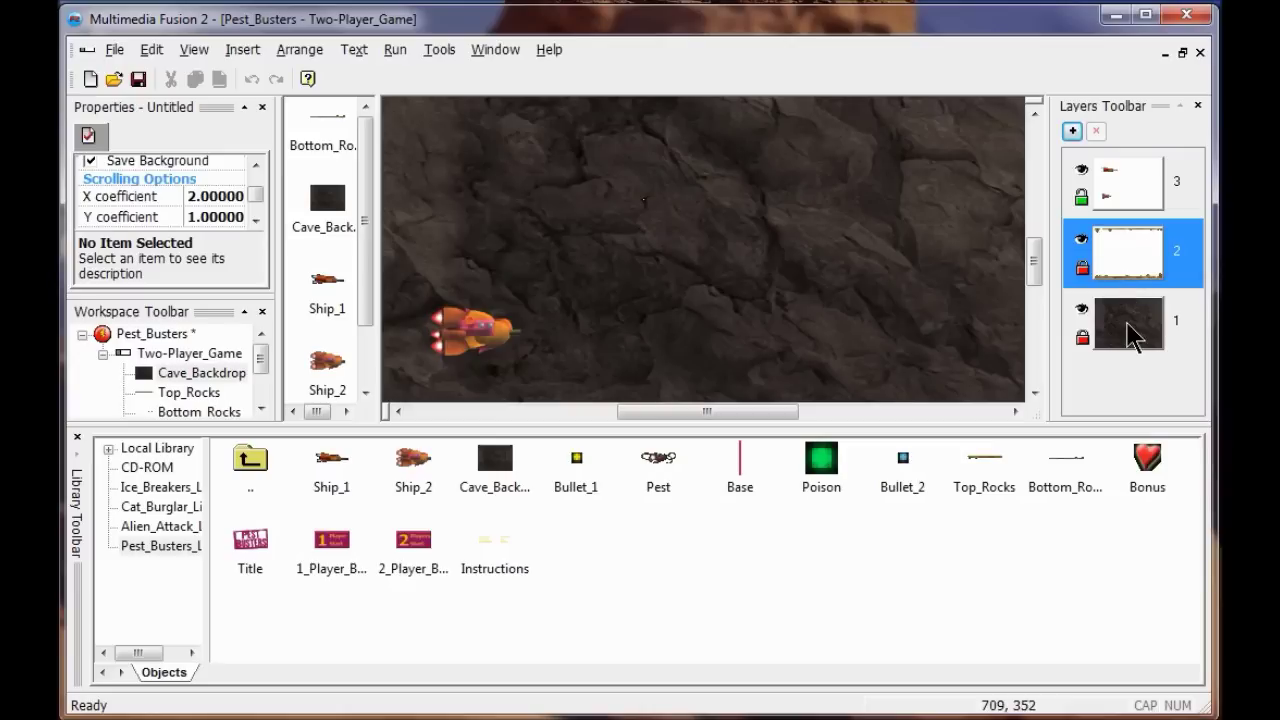
pyautogui.click(396, 50)
pyautogui.click(410, 97)
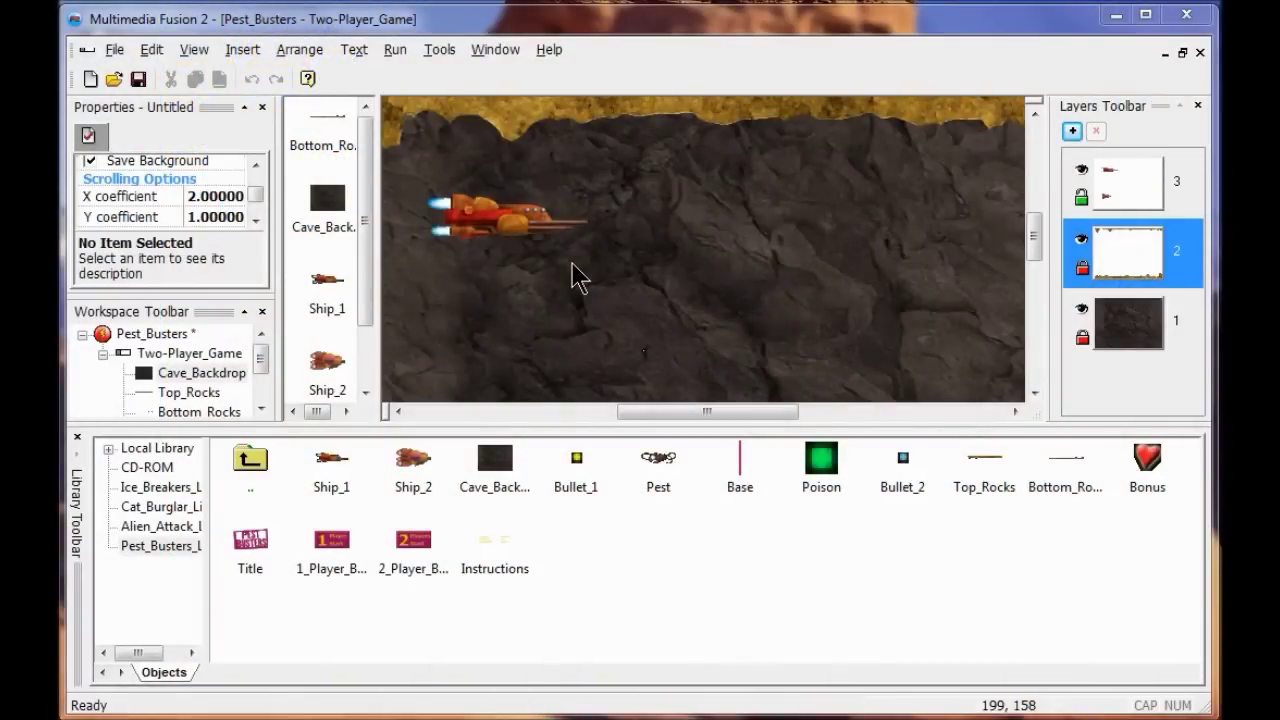
# Step: Give the Ship_1 object at the top of the cave the Eight Directions movement type
pyautogui.click(497, 224)
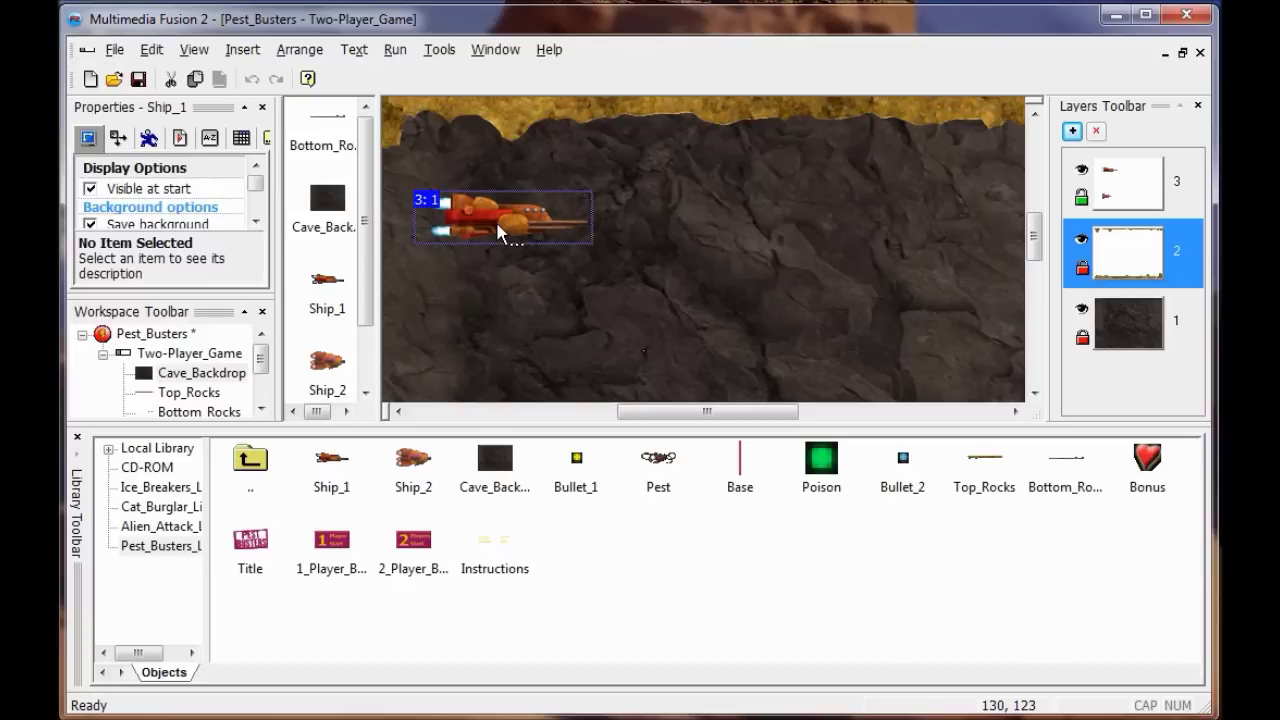
pyautogui.click(148, 137)
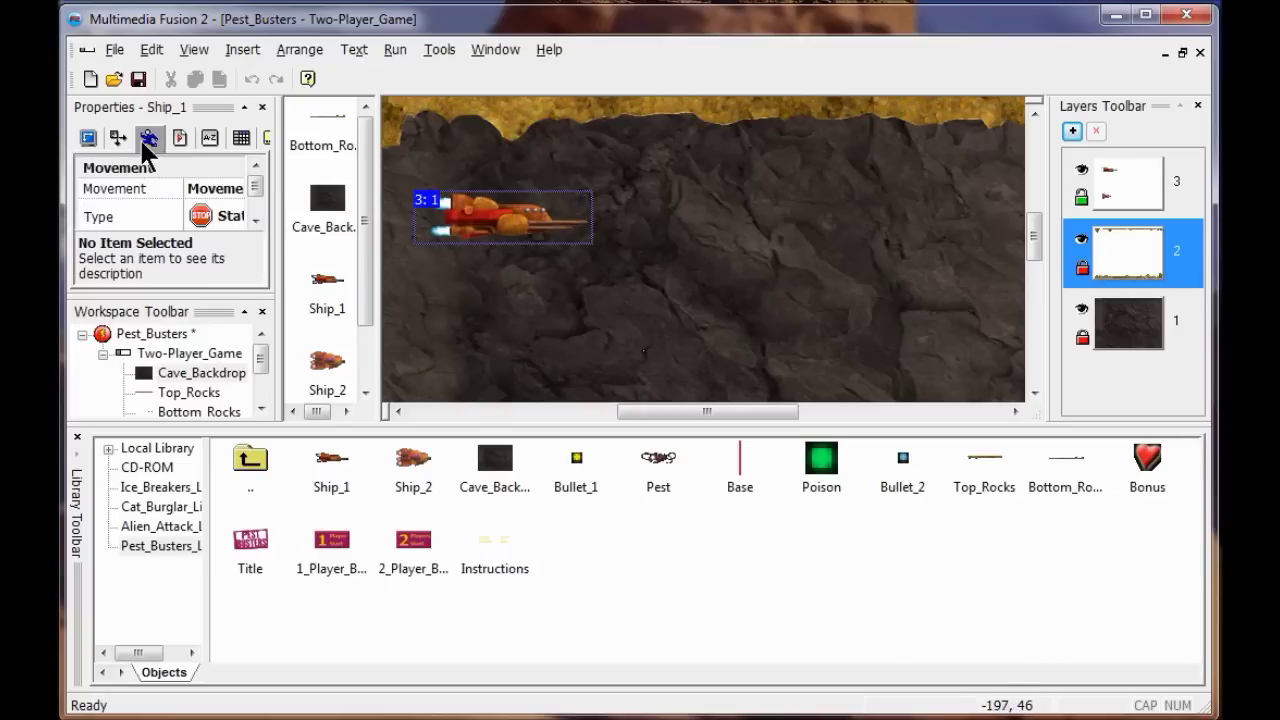
pyautogui.click(231, 216)
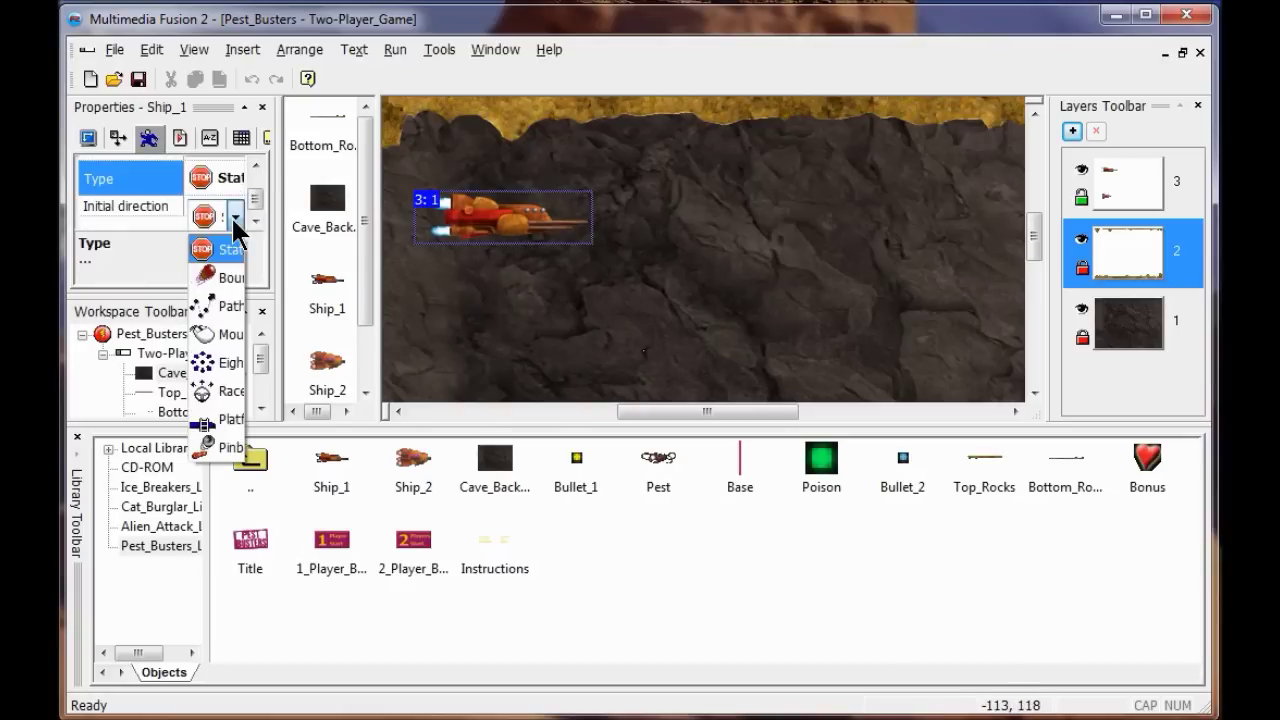
pyautogui.click(230, 364)
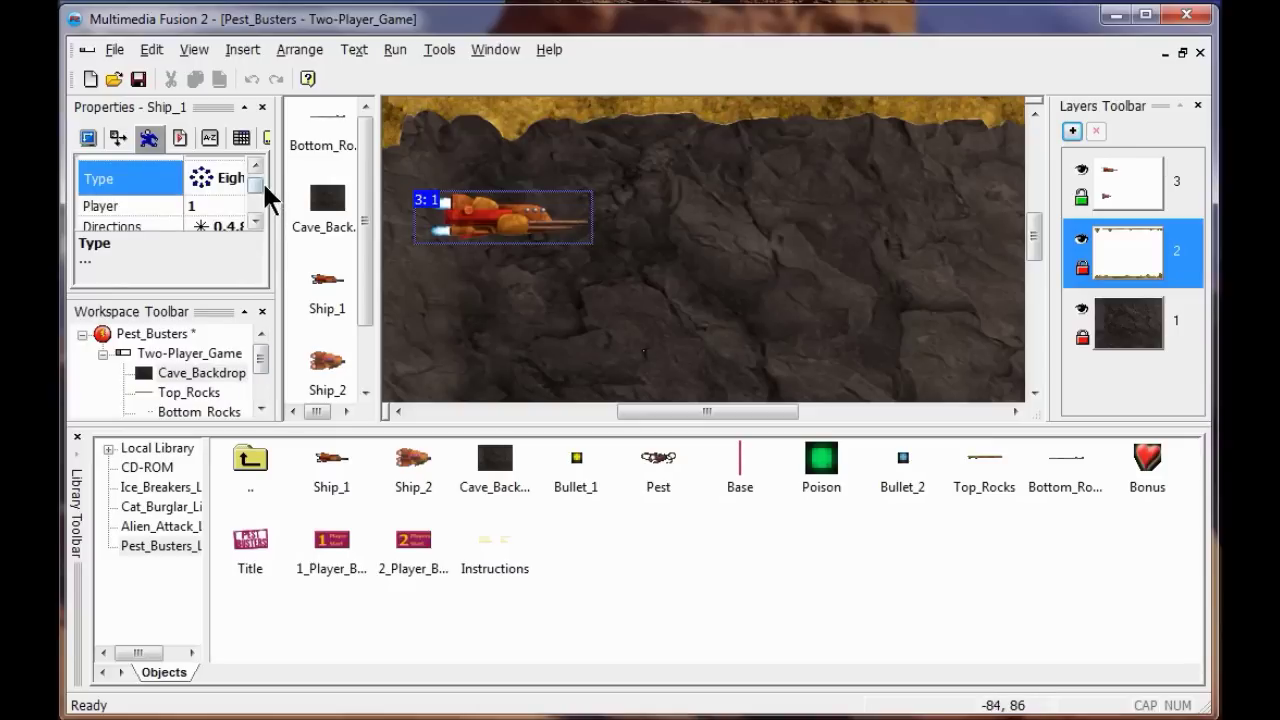
pyautogui.scroll(-1, 249, 182)
pyautogui.scroll(2, 249, 182)
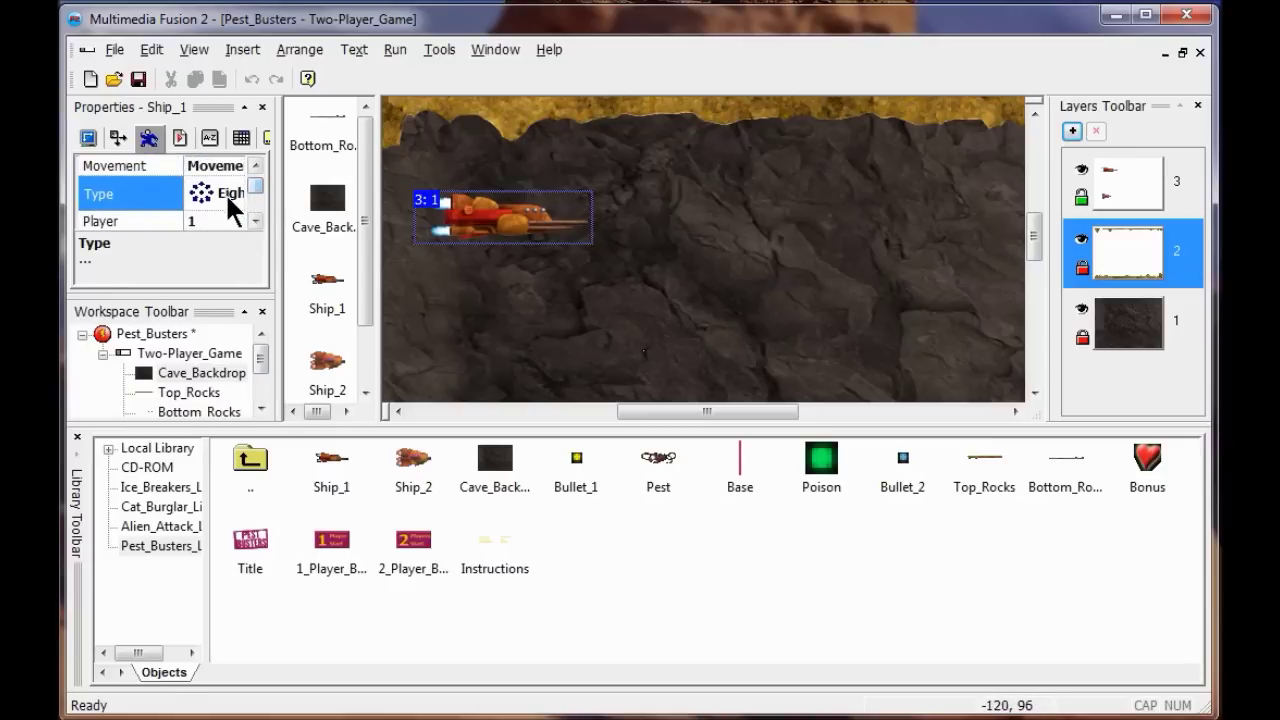
# Step: Limit Ship_1's movement directions to straight up and straight down only
pyautogui.click(256, 221)
pyautogui.click(231, 219)
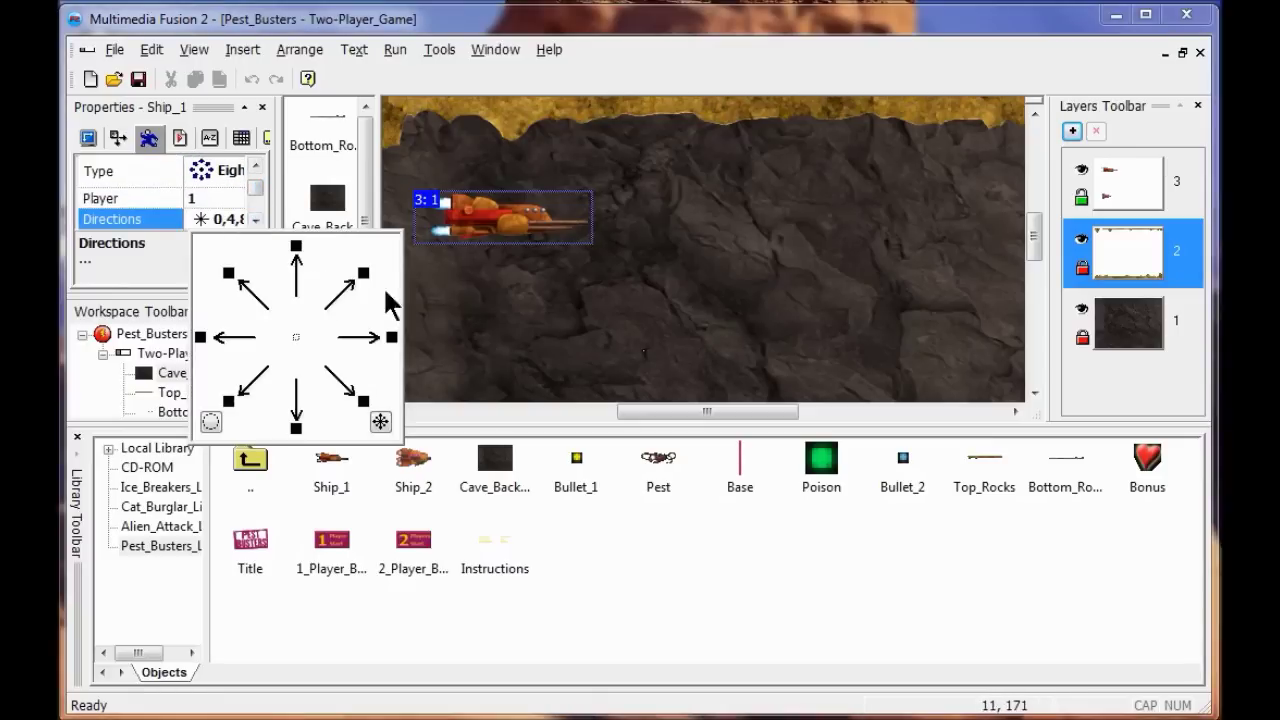
pyautogui.click(212, 421)
pyautogui.click(296, 245)
pyautogui.click(296, 428)
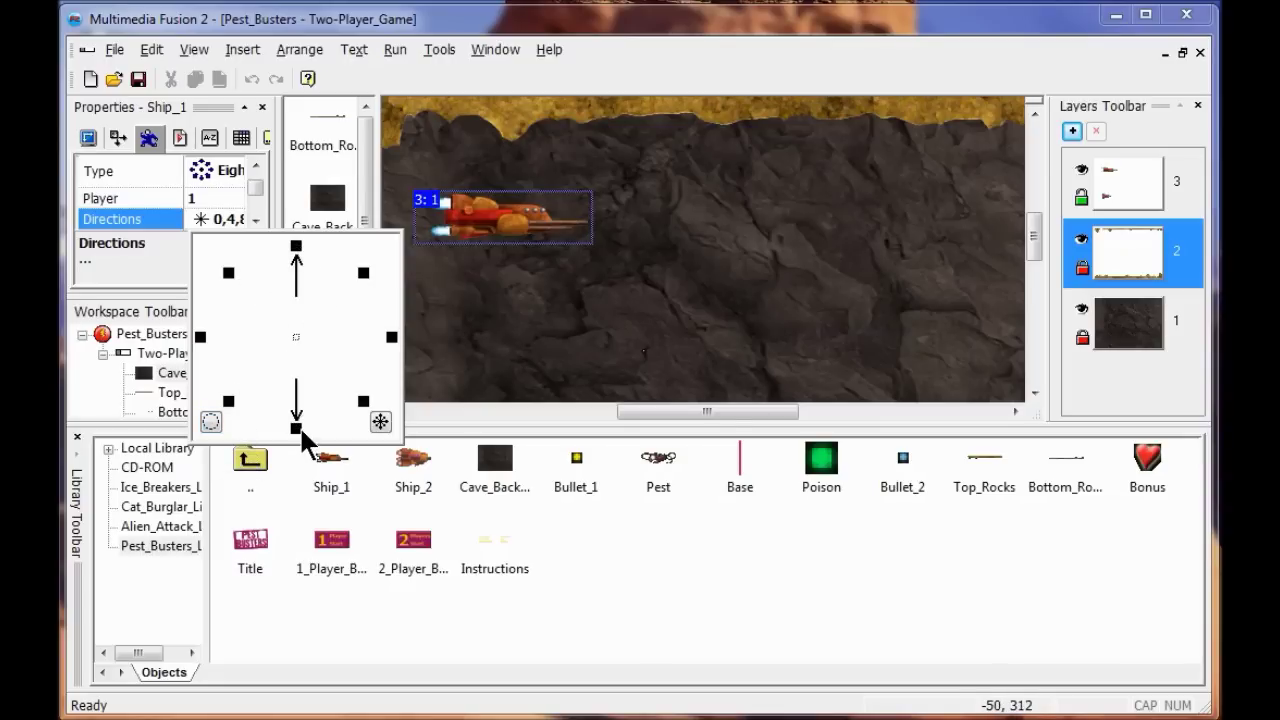
pyautogui.click(685, 575)
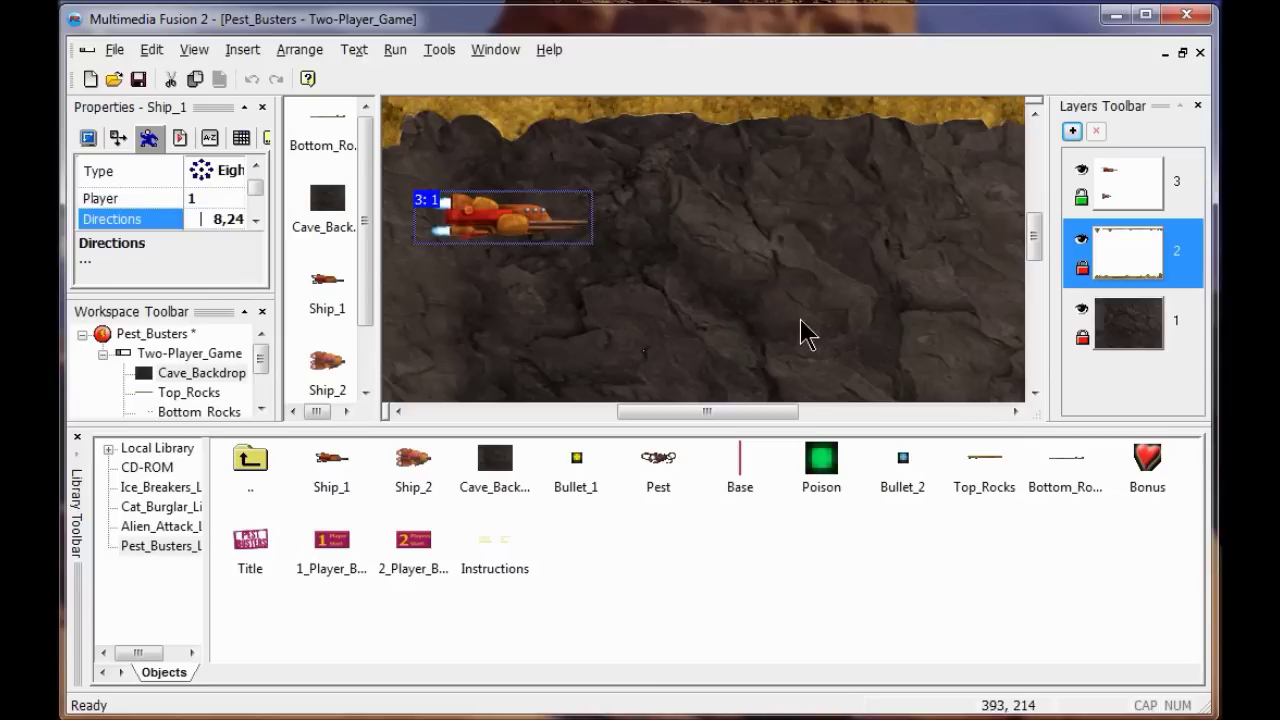
# Step: Give the Ship_2 object in the lower part of the cave the Eight Directions movement type
pyautogui.moveTo(1031, 240); pyautogui.dragTo(1033, 280)
pyautogui.click(489, 241)
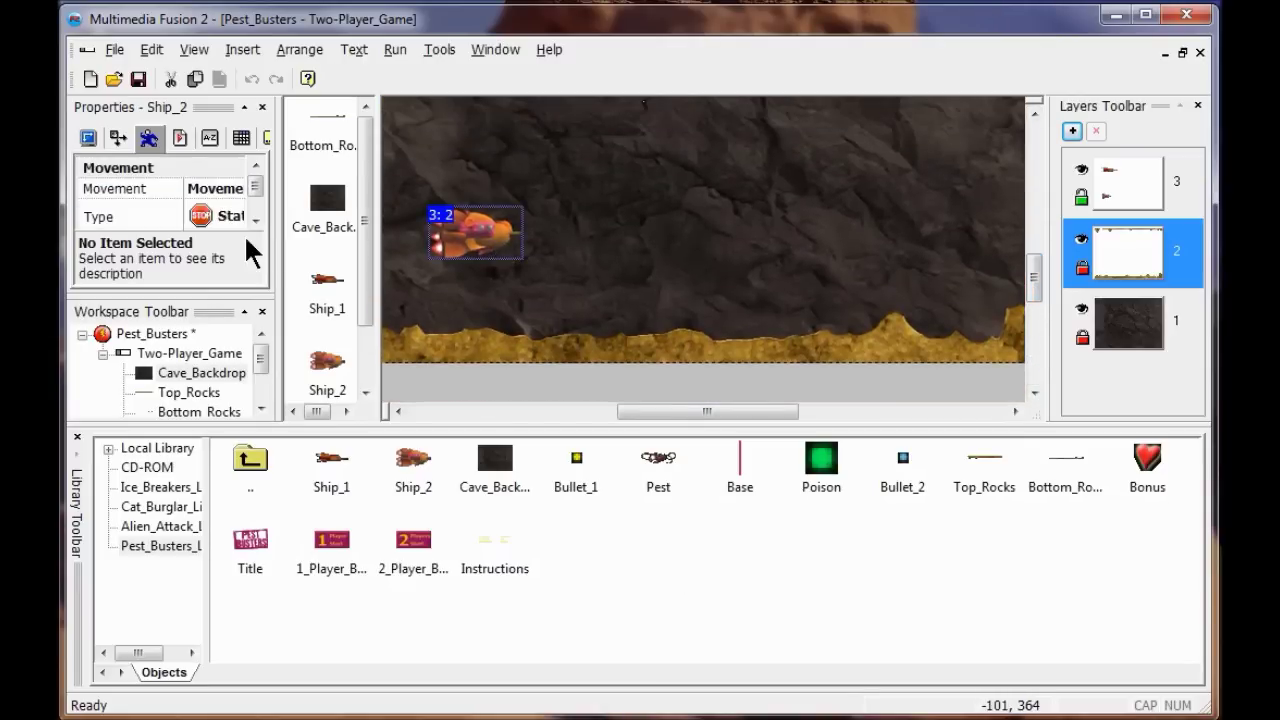
pyautogui.click(228, 215)
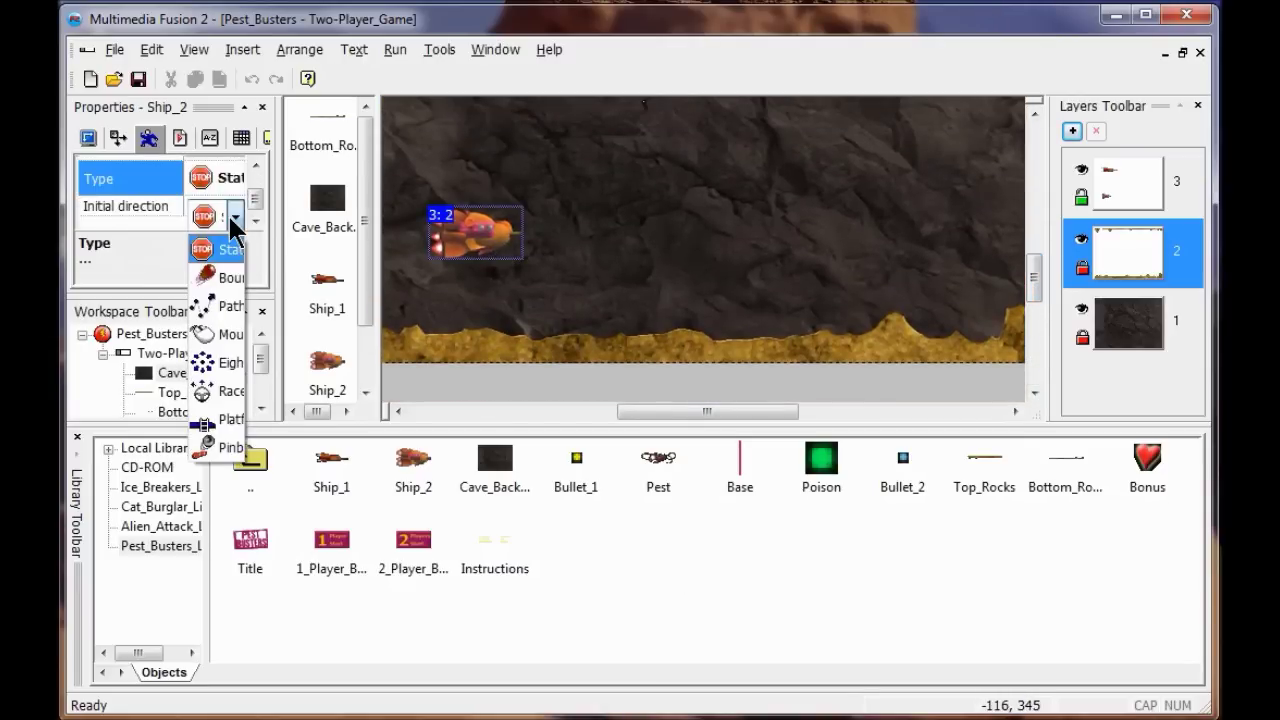
pyautogui.click(228, 362)
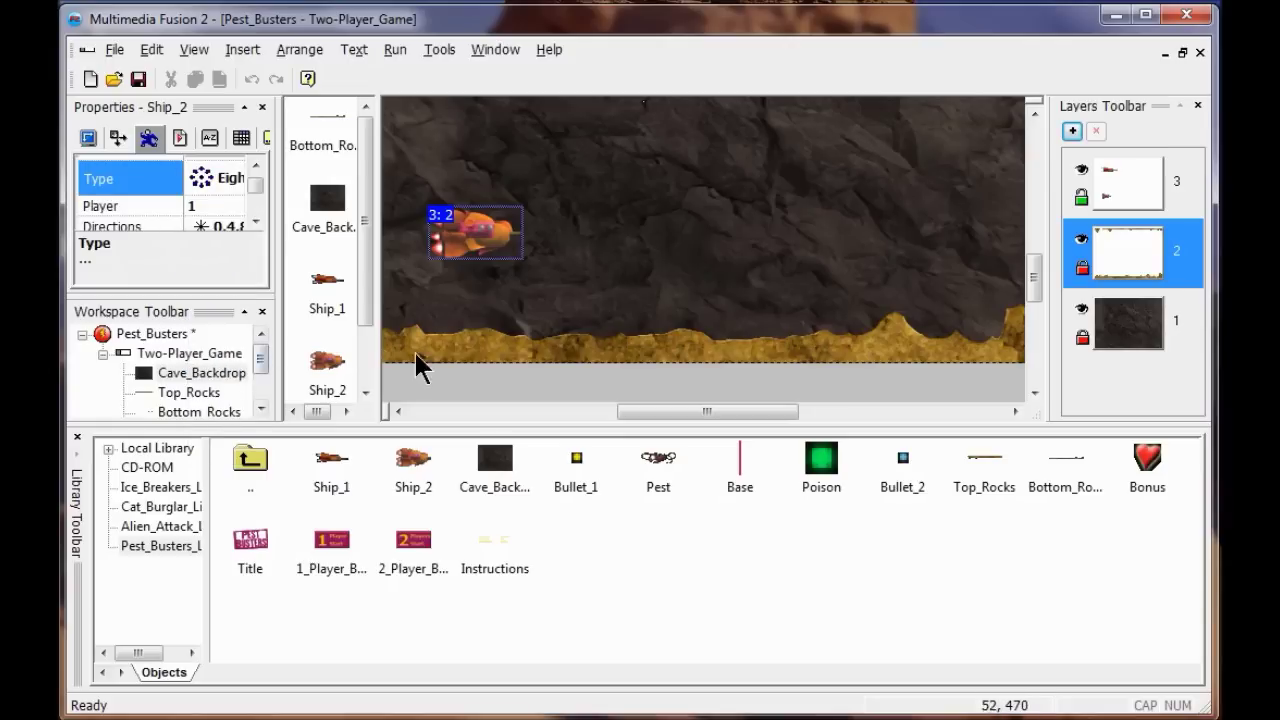
# Step: Limit Ship_2's movement directions to straight up and straight down only
pyautogui.click(224, 222)
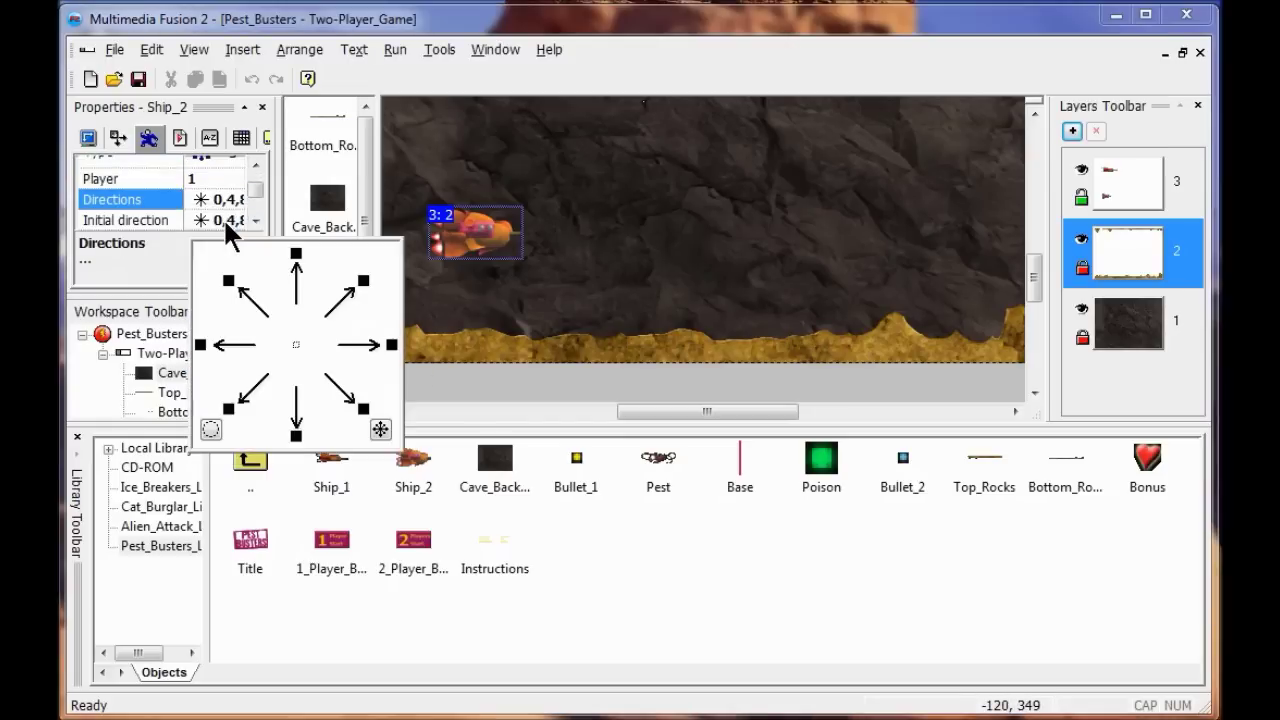
pyautogui.click(210, 429)
pyautogui.click(296, 254)
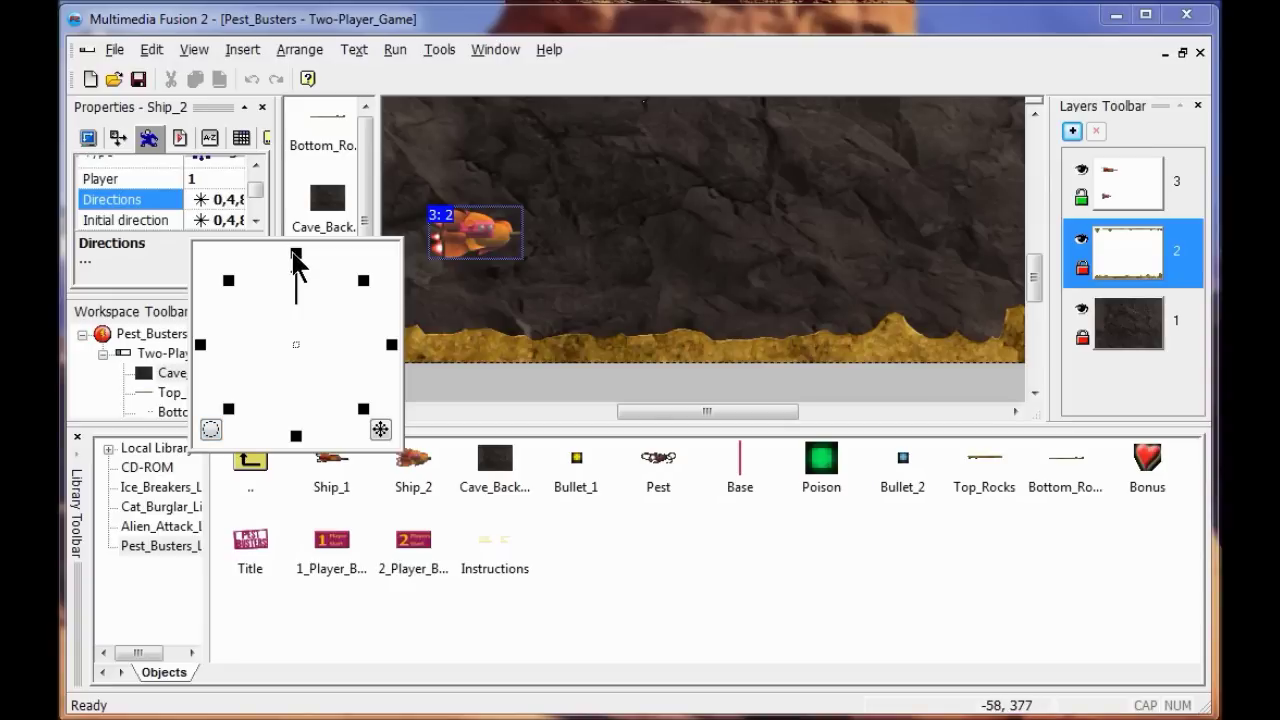
pyautogui.click(296, 436)
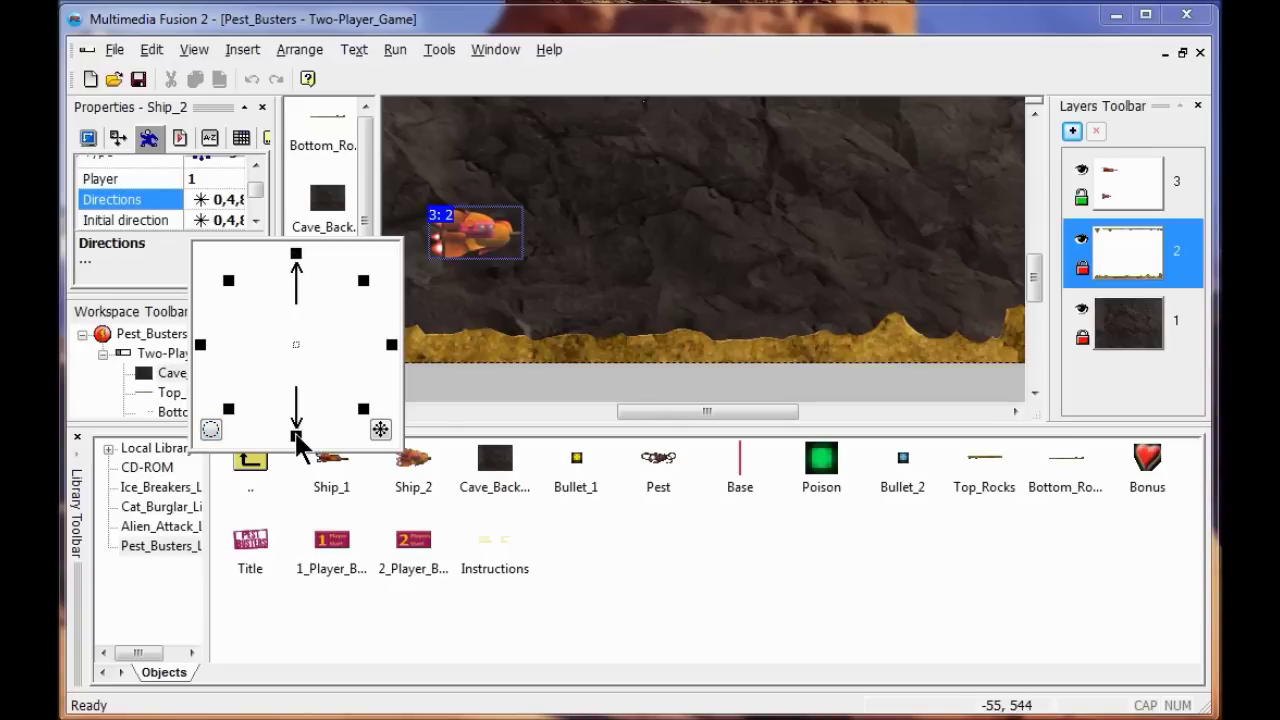
# Step: In the Event Editor, add a condition that tests whether Ship_1 leaves the play area on the top or bottom
pyautogui.click(581, 519)
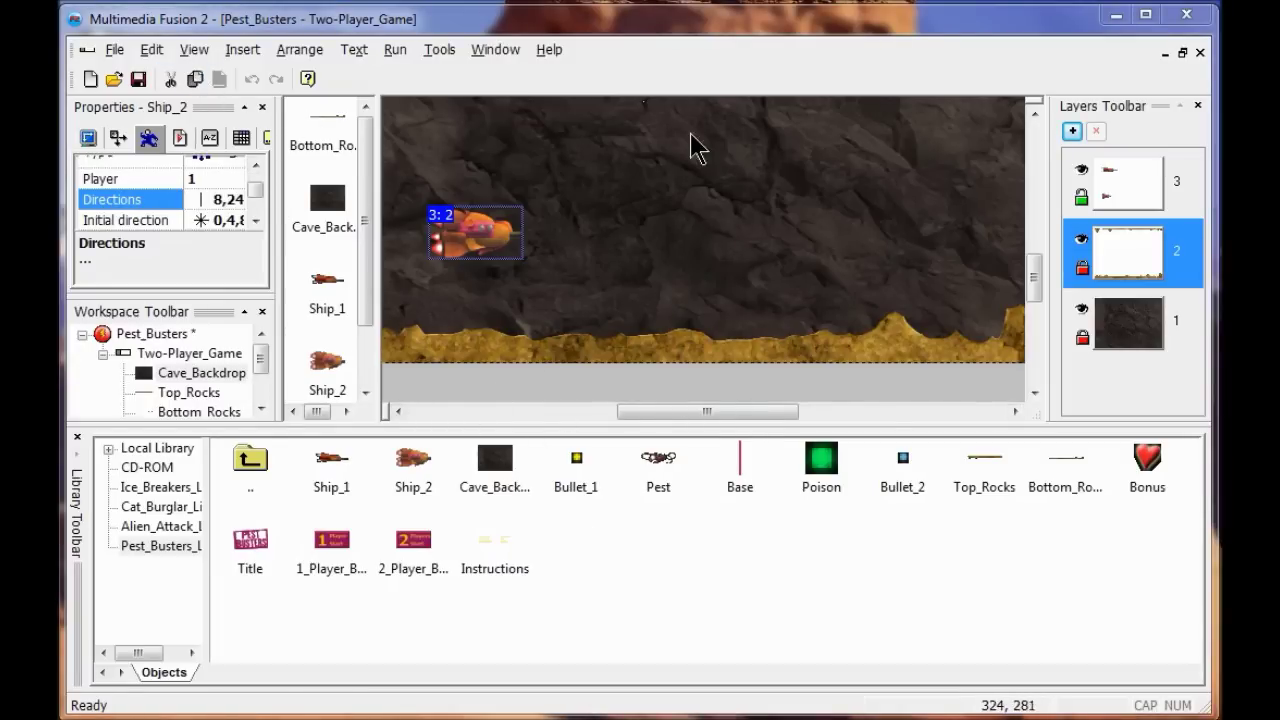
pyautogui.click(193, 52)
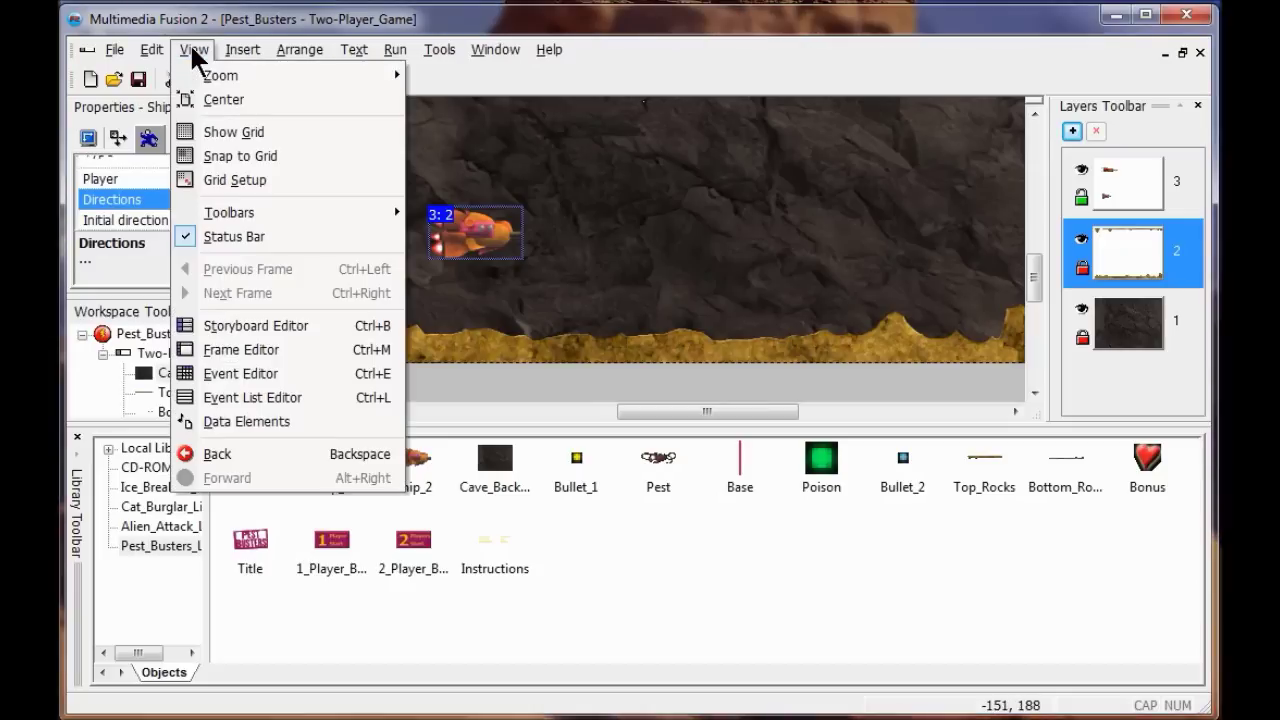
pyautogui.click(252, 373)
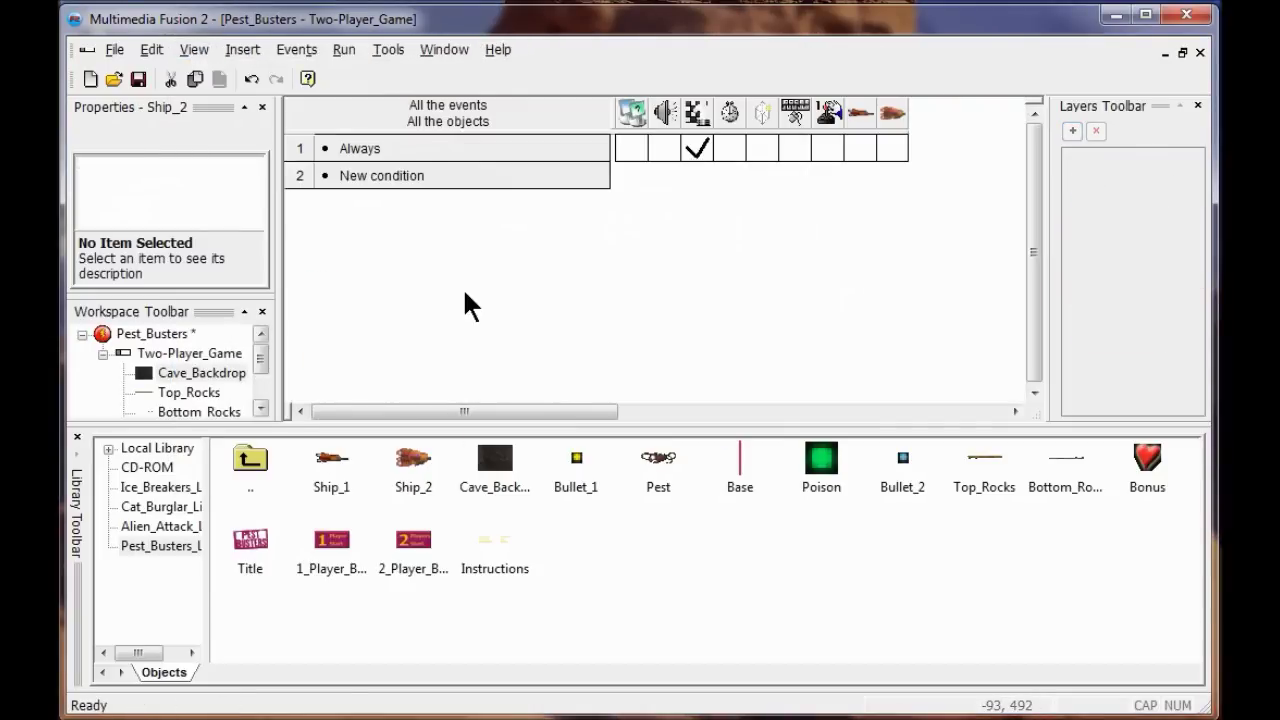
pyautogui.click(425, 177)
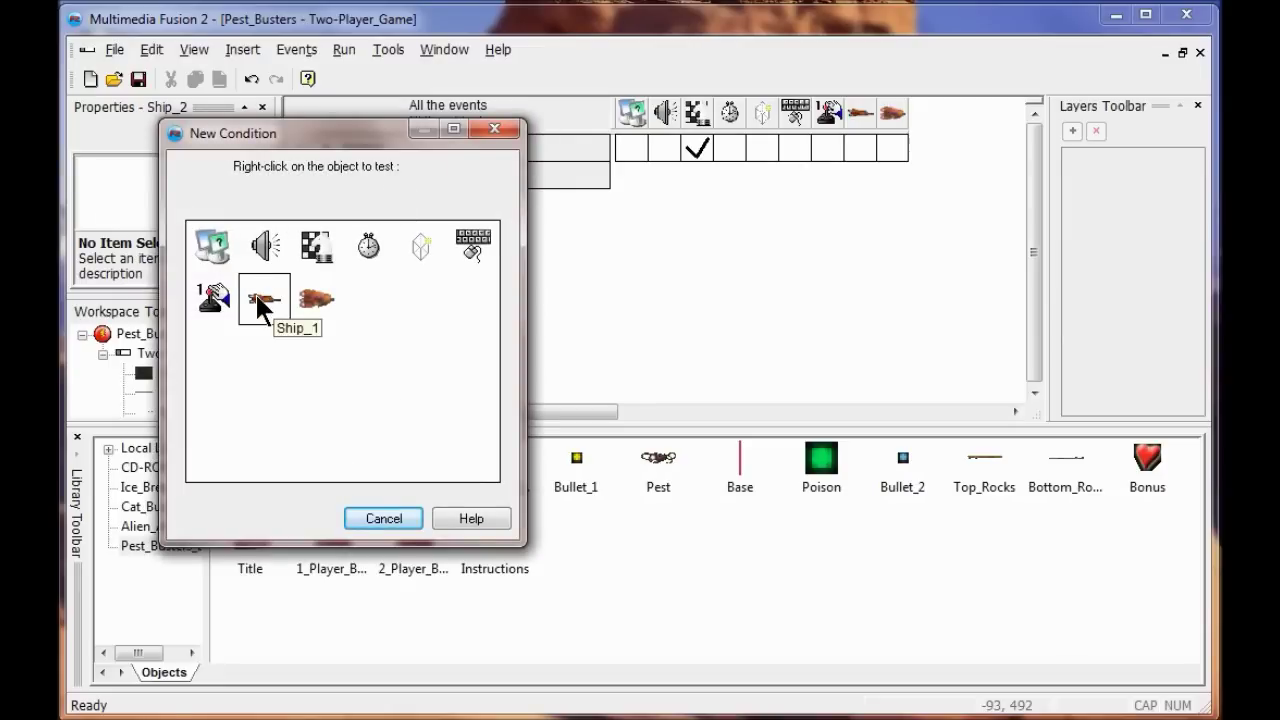
pyautogui.rightClick(270, 310)
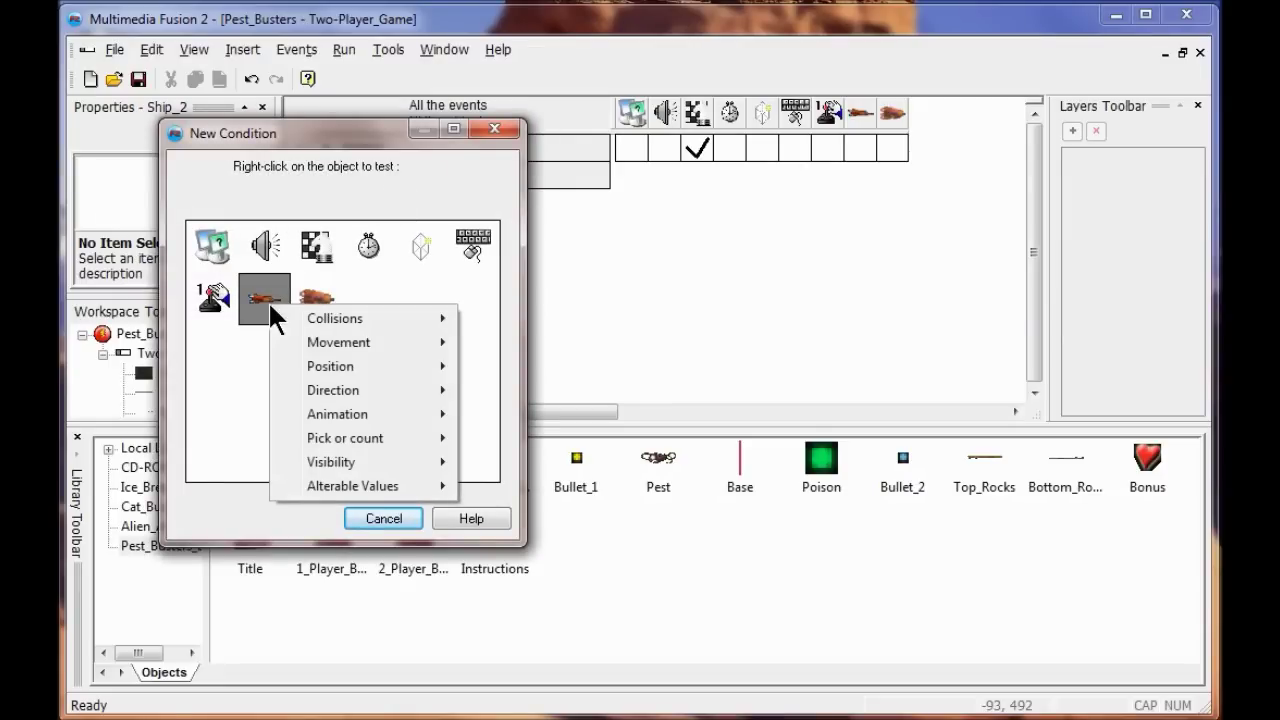
pyautogui.moveTo(309, 369)
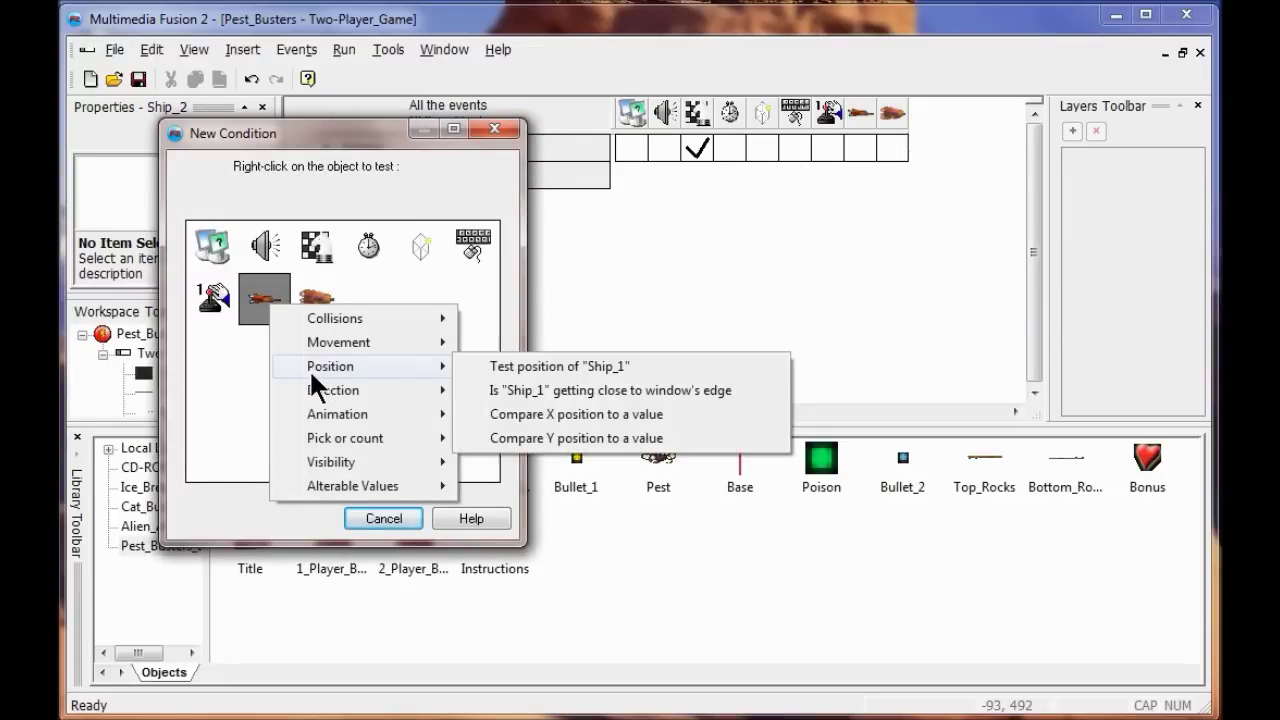
pyautogui.click(552, 368)
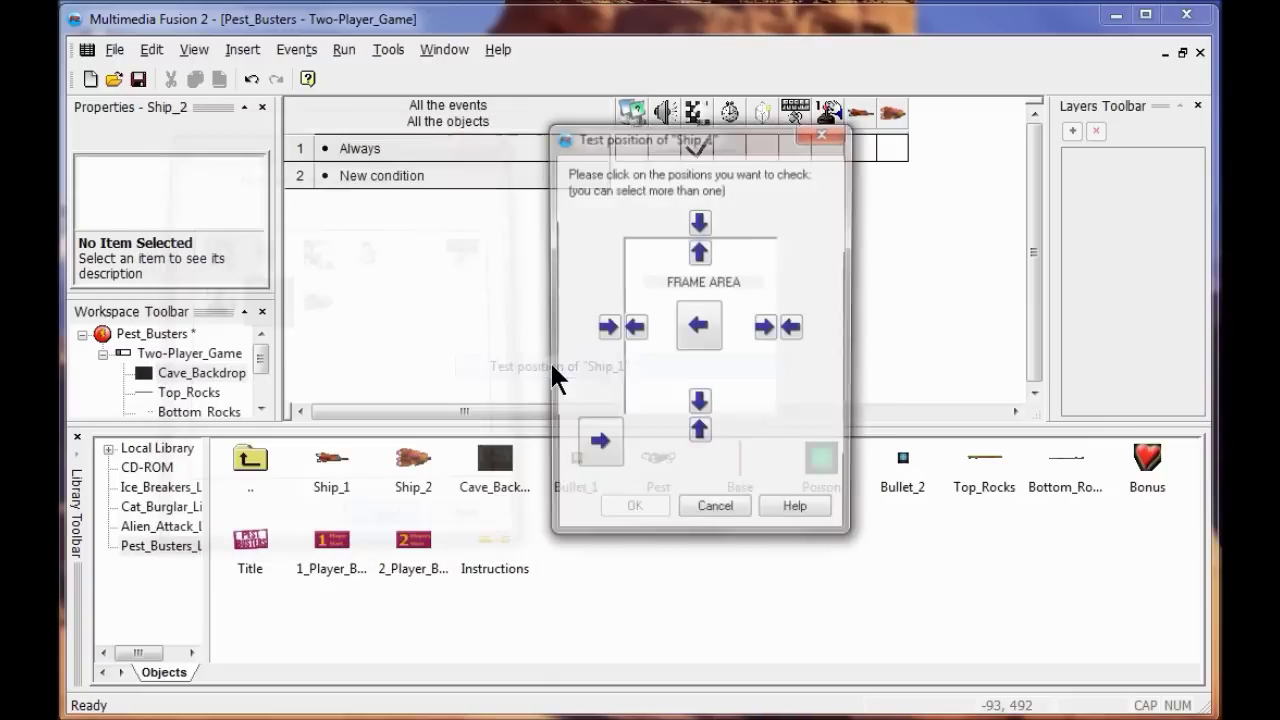
pyautogui.click(699, 251)
pyautogui.click(700, 405)
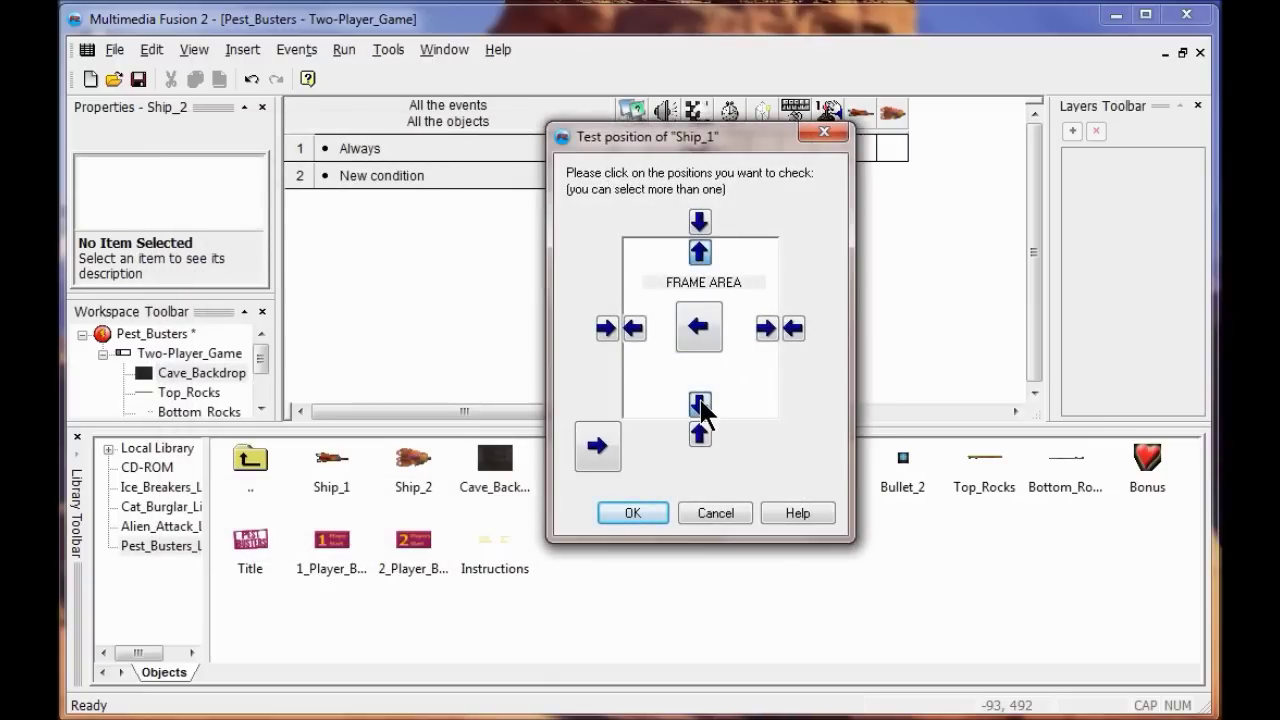
pyautogui.click(634, 511)
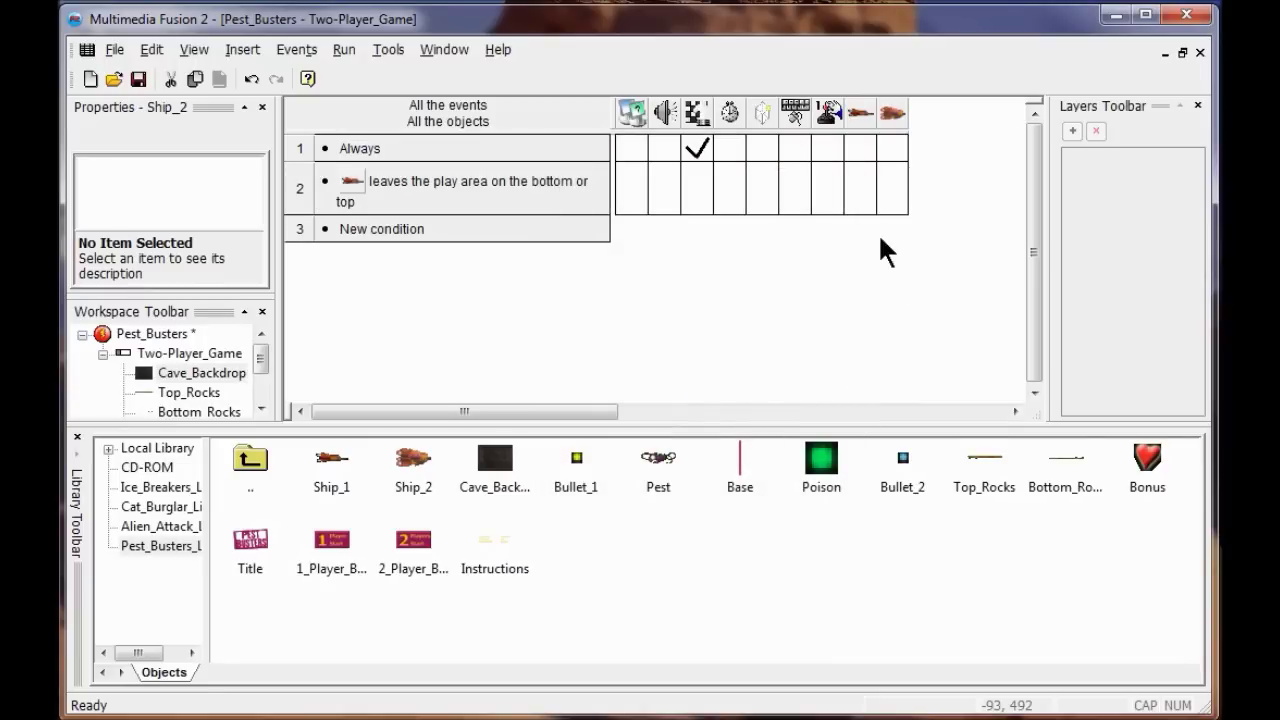
# Step: Add a Bounce movement action for Ship_1 to the event where it leaves the play area
pyautogui.rightClick(856, 183)
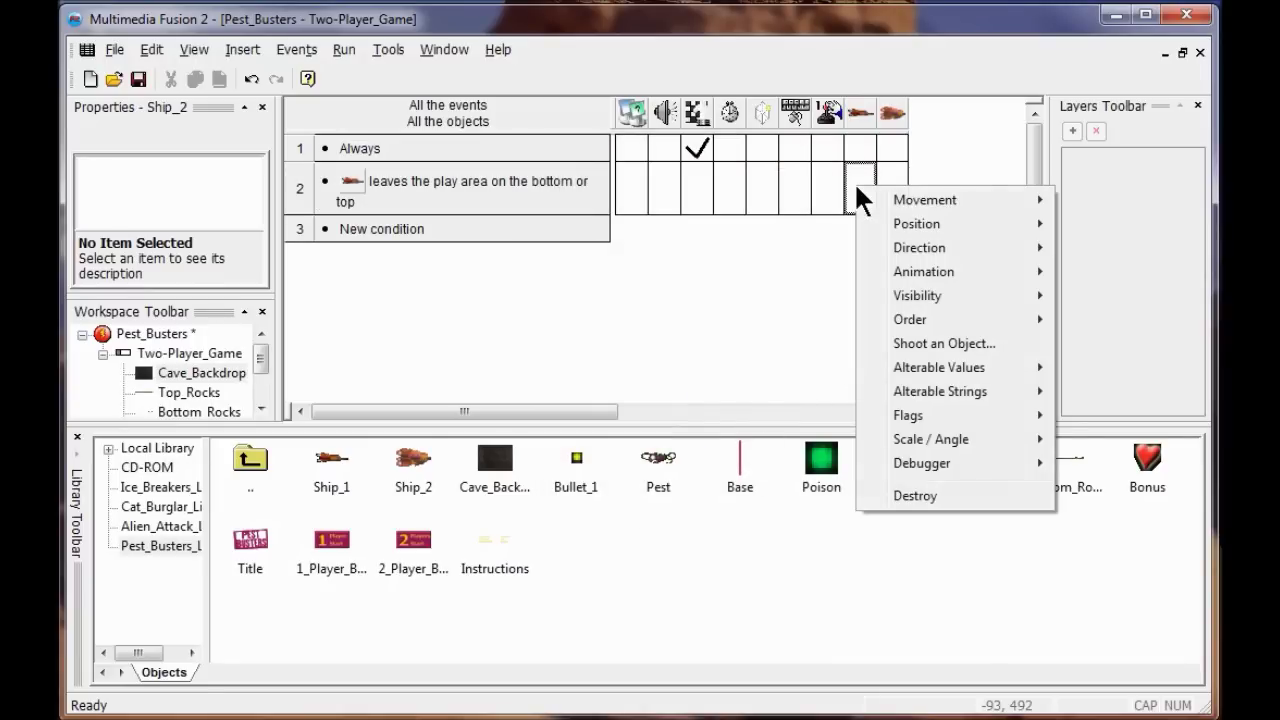
pyautogui.moveTo(957, 200)
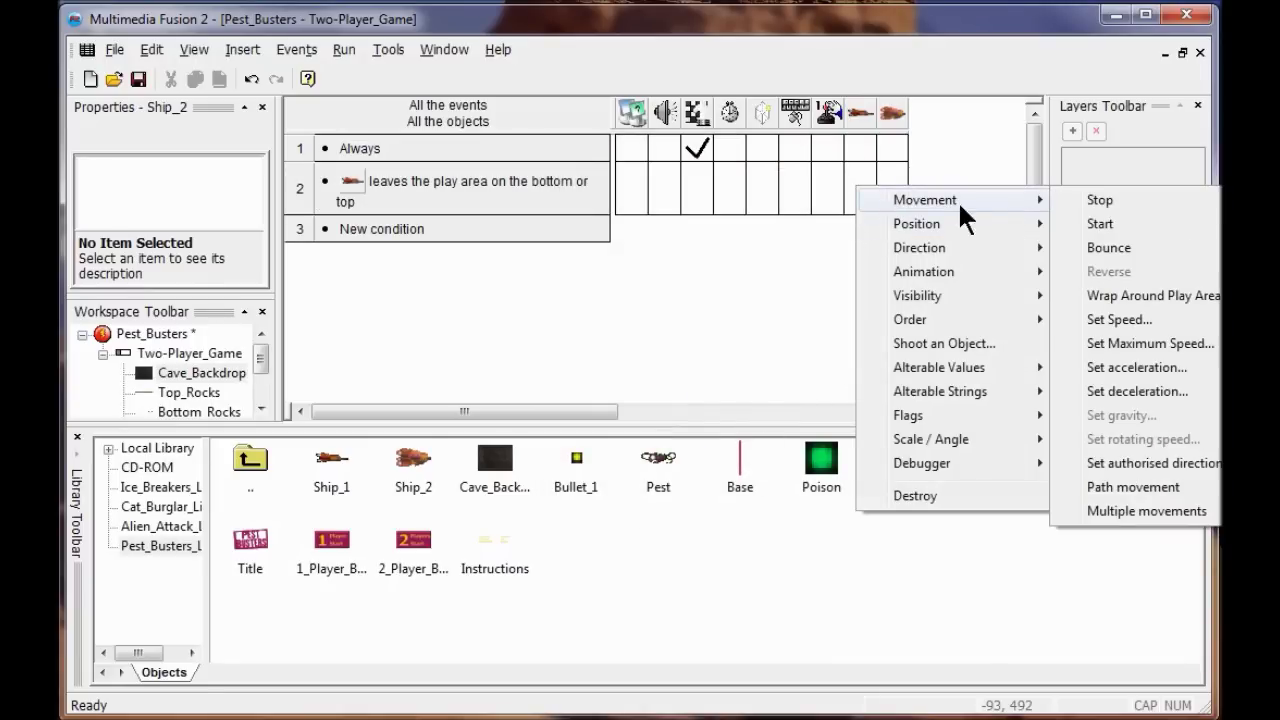
pyautogui.click(1100, 247)
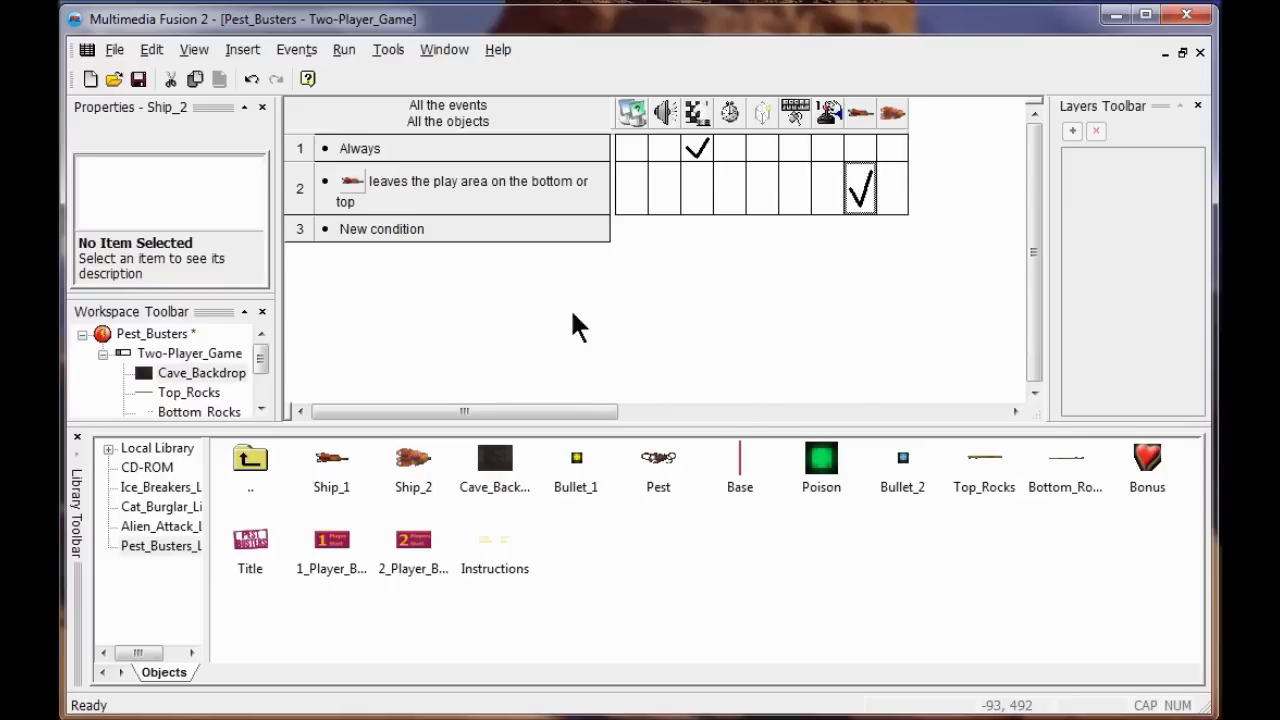
# Step: Add a condition that tests whether Ship_2 leaves the play area on the top or bottom
pyautogui.click(369, 231)
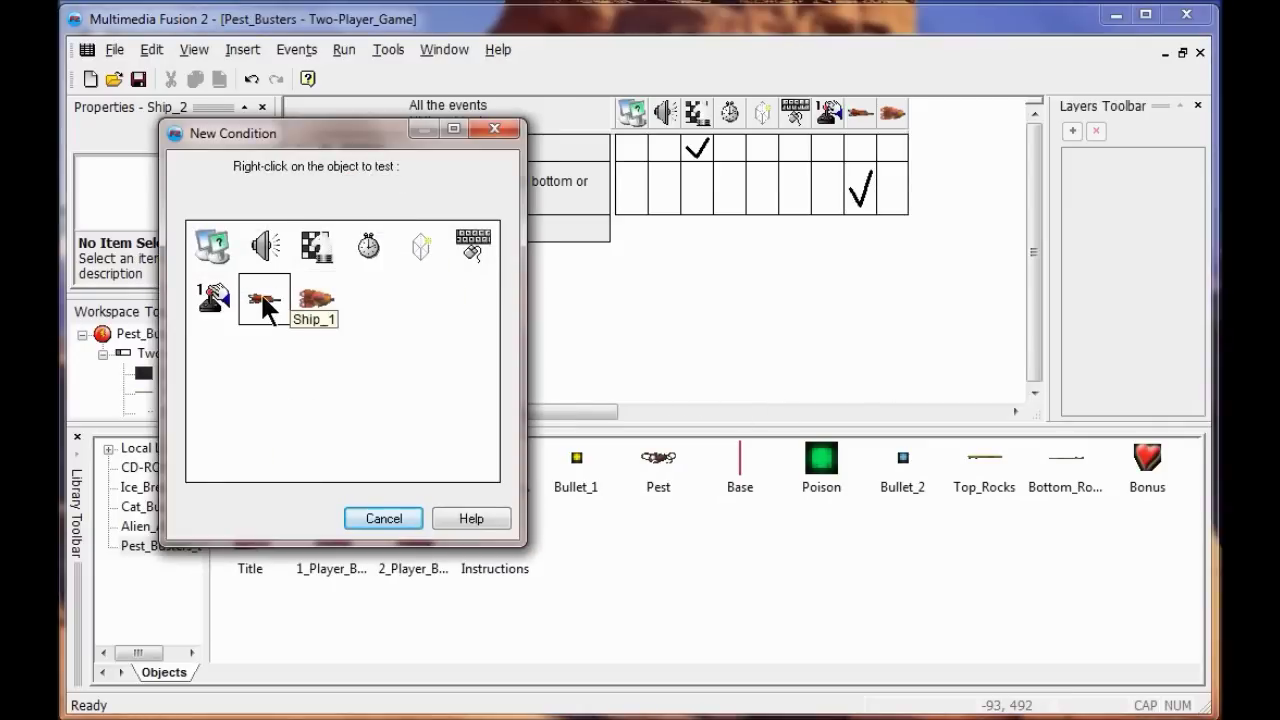
pyautogui.rightClick(264, 306)
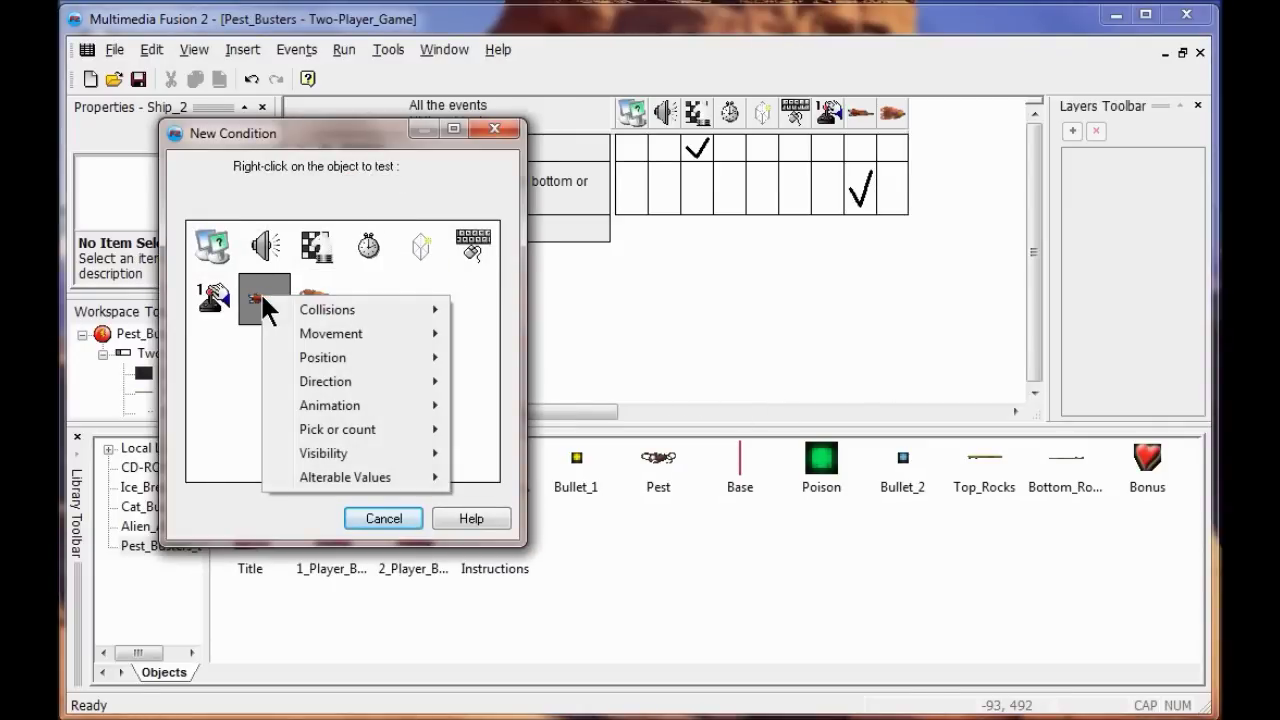
pyautogui.click(481, 291)
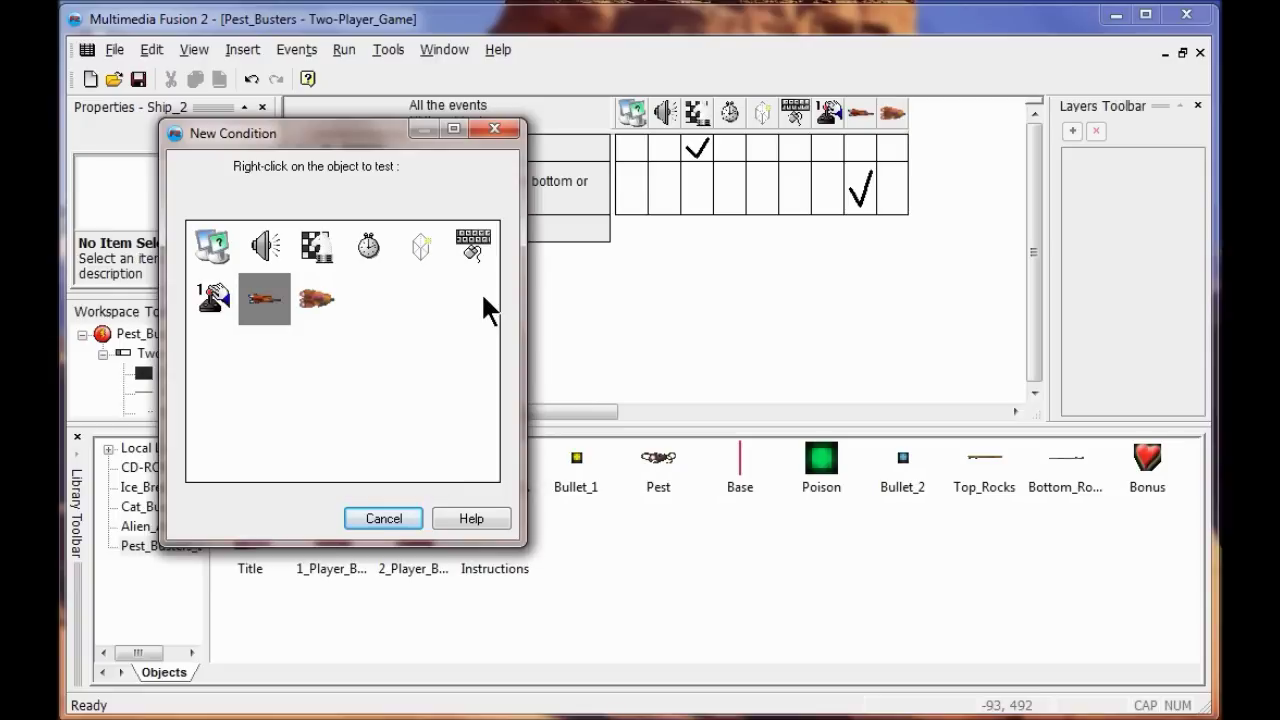
pyautogui.rightClick(331, 308)
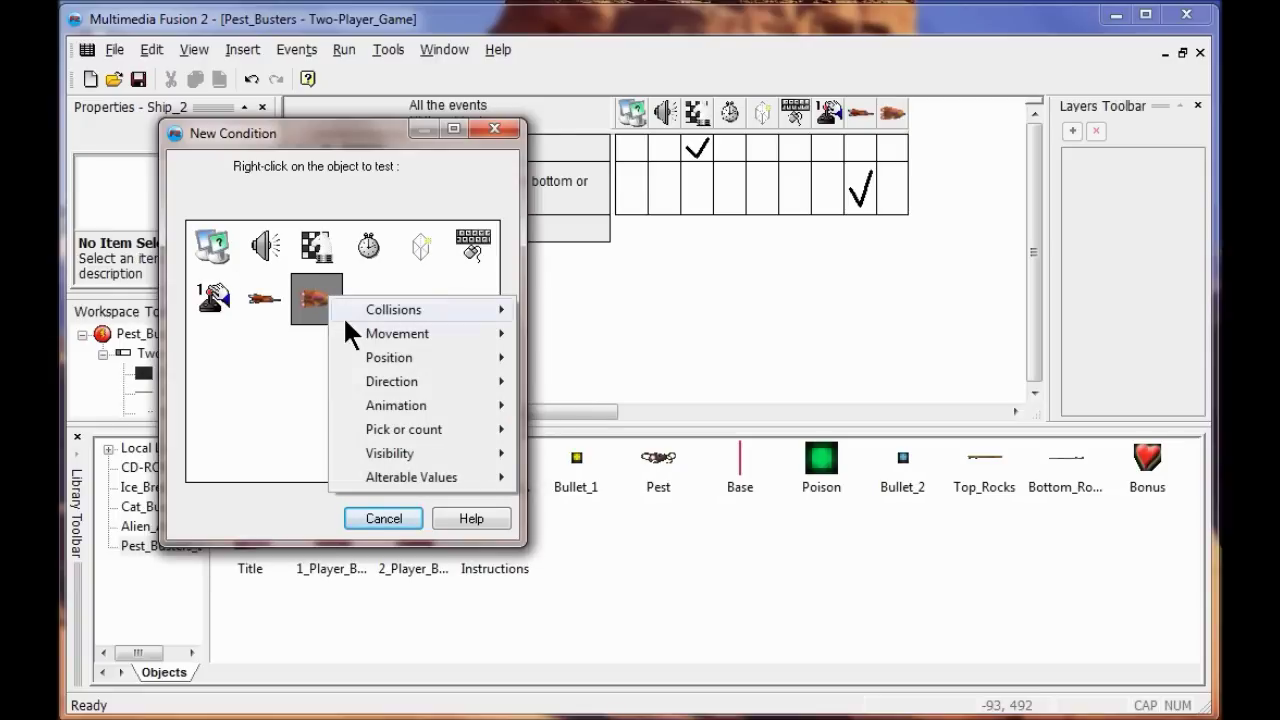
pyautogui.moveTo(374, 352)
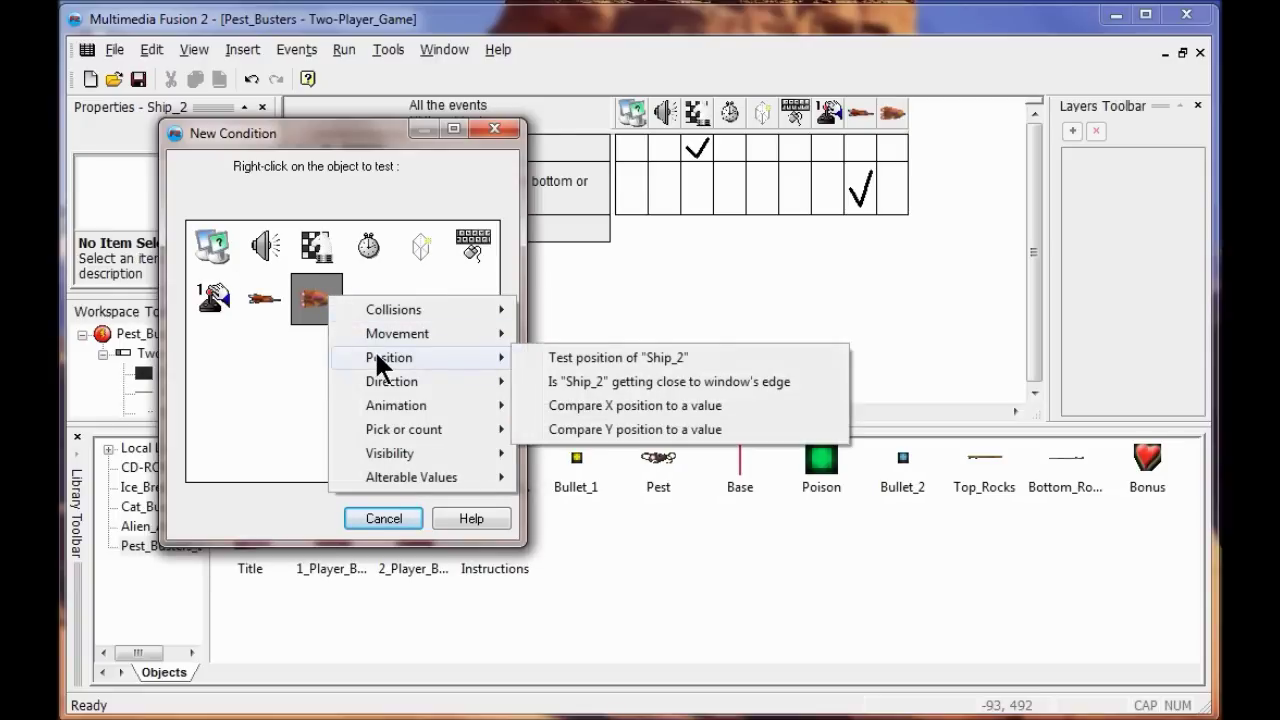
pyautogui.click(603, 359)
pyautogui.click(700, 253)
pyautogui.click(702, 408)
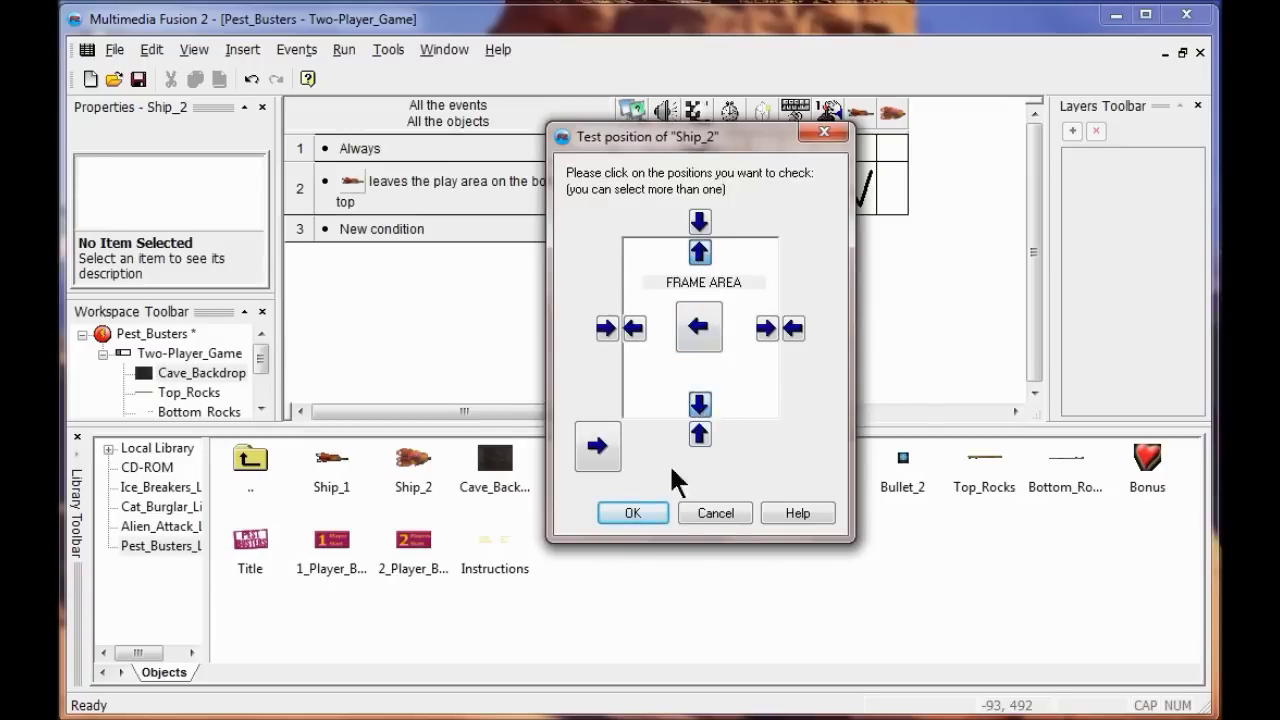
pyautogui.click(642, 515)
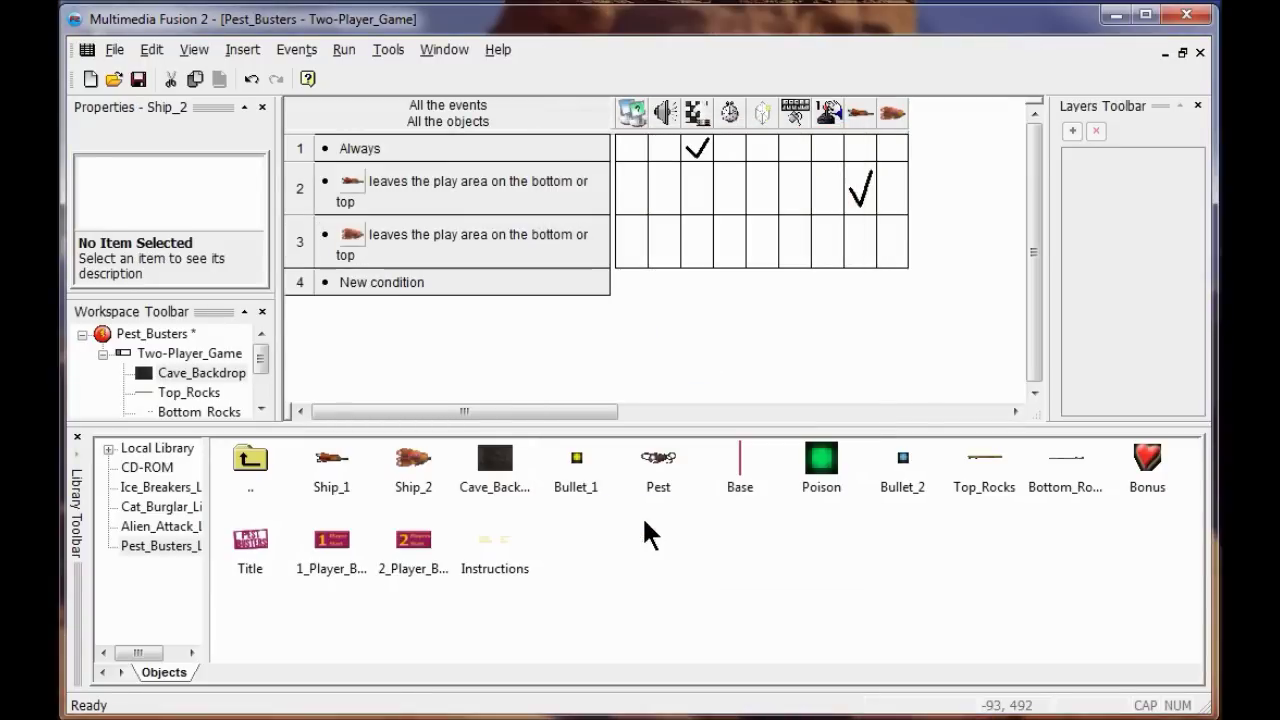
# Step: Add a Bounce movement action for Ship_2 to its own leaves-the-play-area event
pyautogui.rightClick(890, 245)
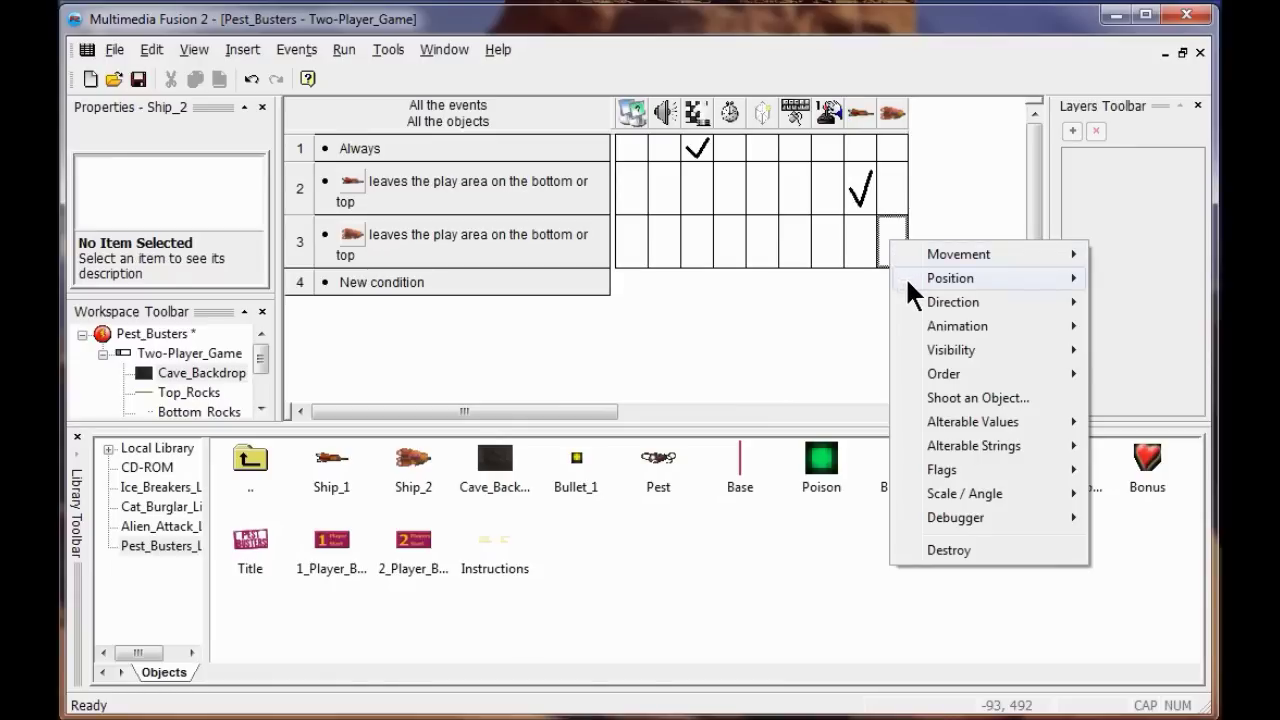
pyautogui.moveTo(938, 253)
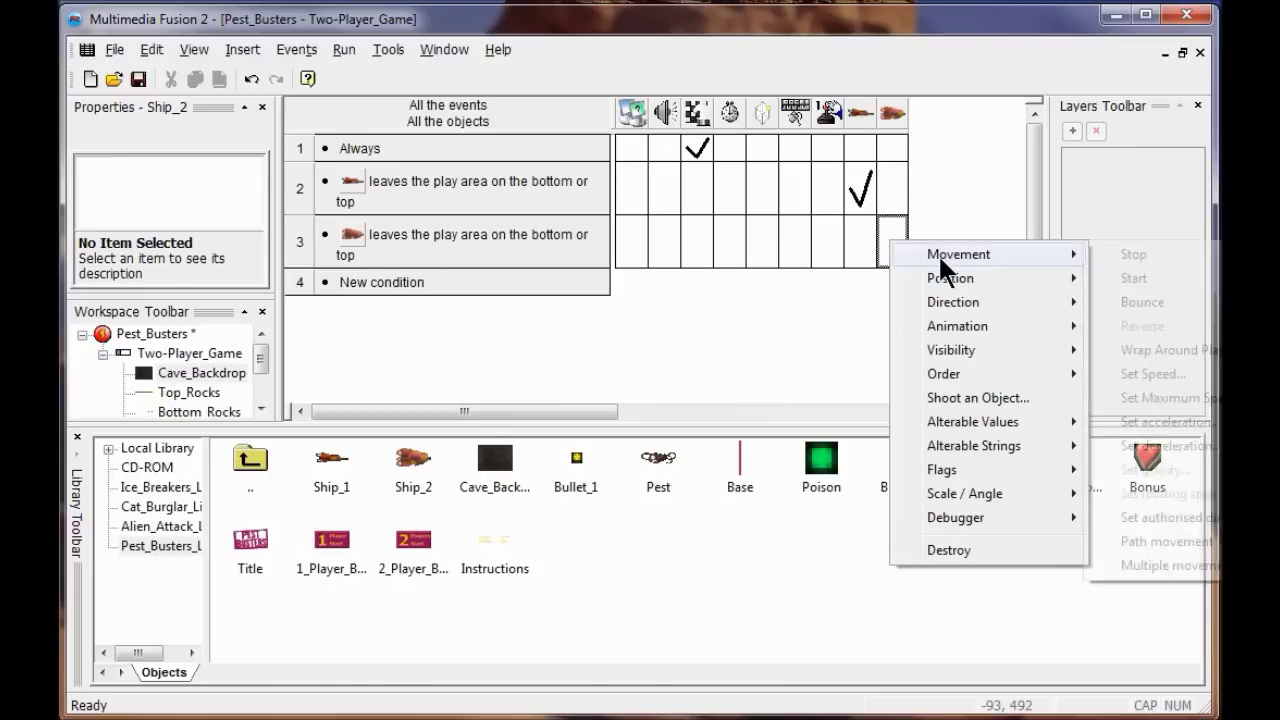
pyautogui.click(1112, 299)
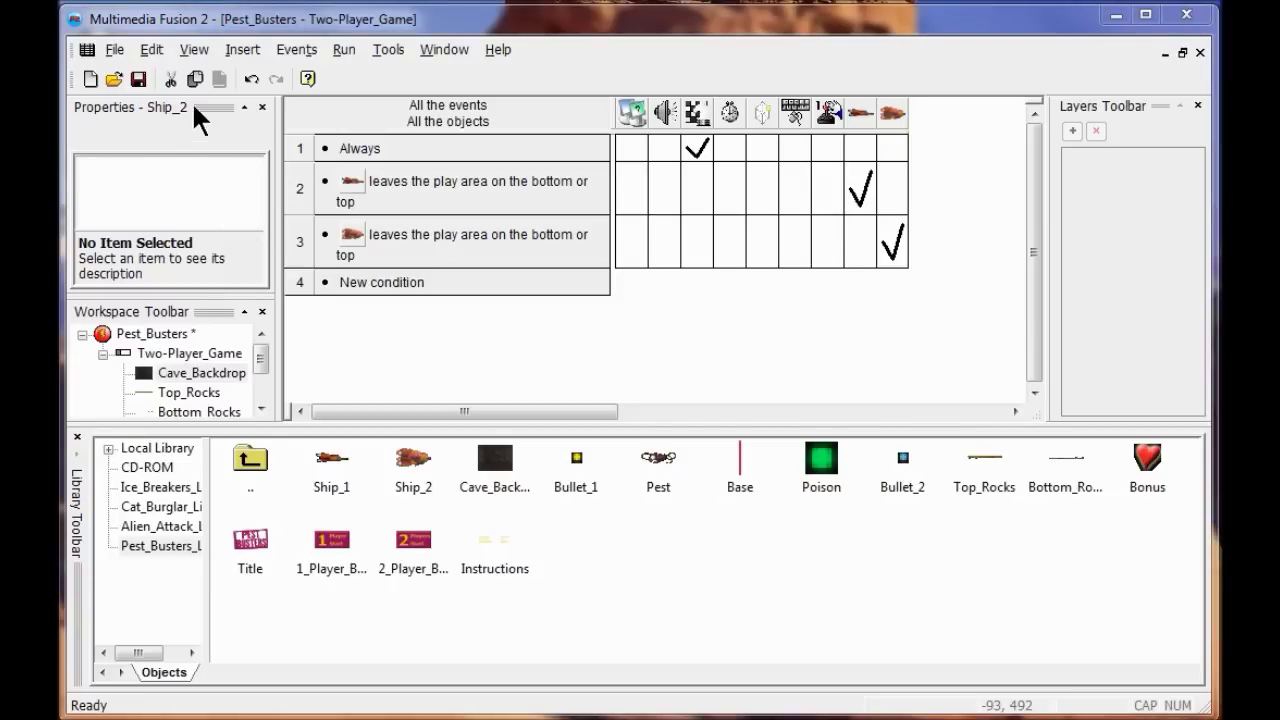
# Step: Return to the Frame Editor and assign Ship_2's movement to player 2
pyautogui.click(196, 49)
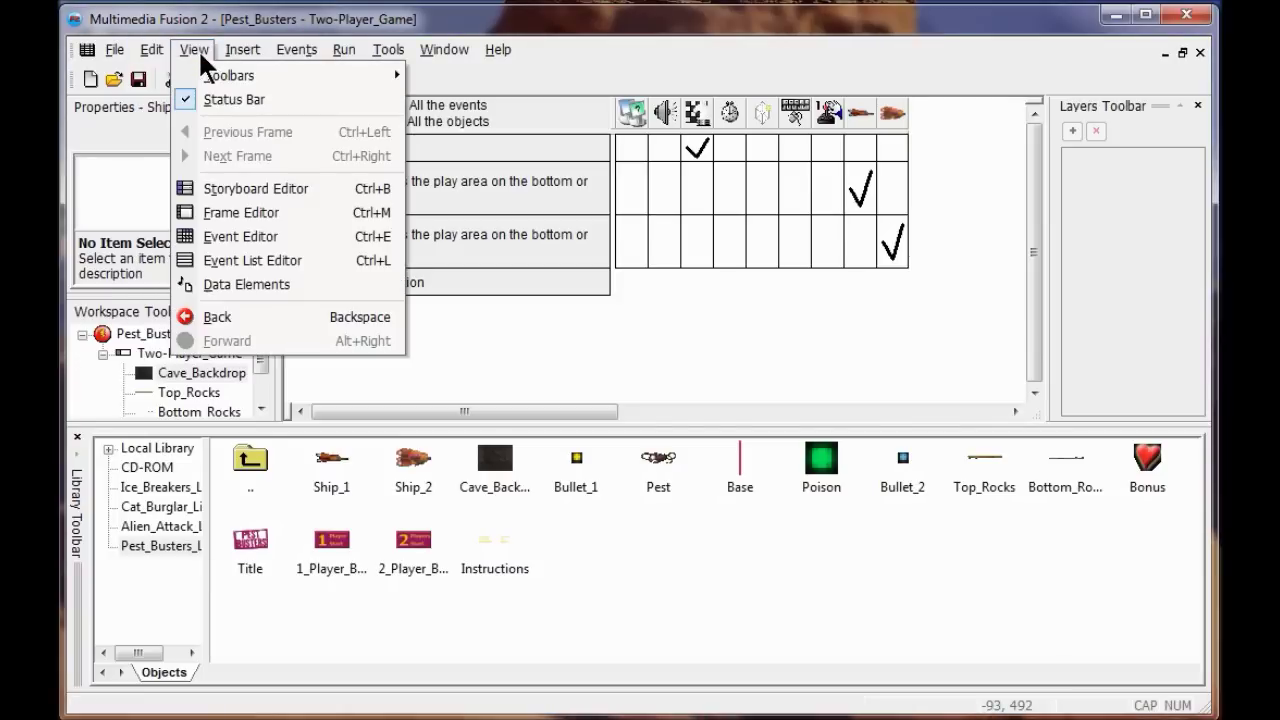
pyautogui.click(242, 212)
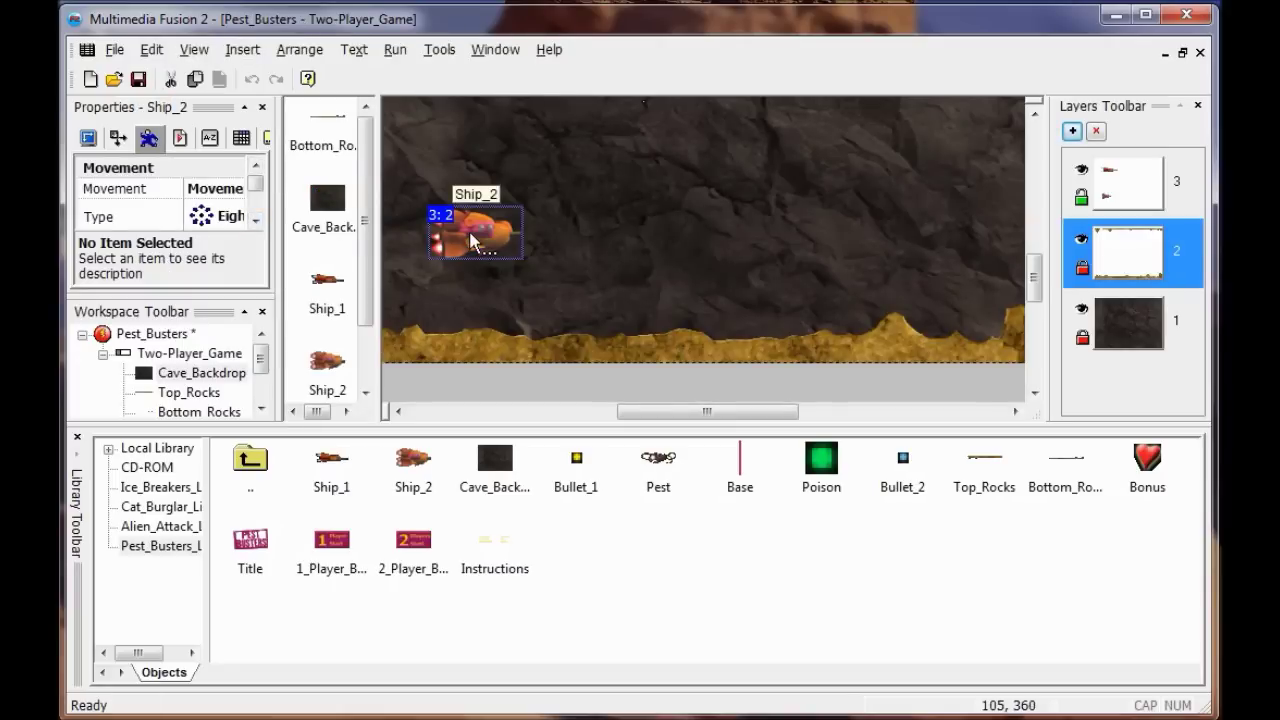
pyautogui.moveTo(470, 240); pyautogui.dragTo(470, 237, button='right')
pyautogui.click(457, 226)
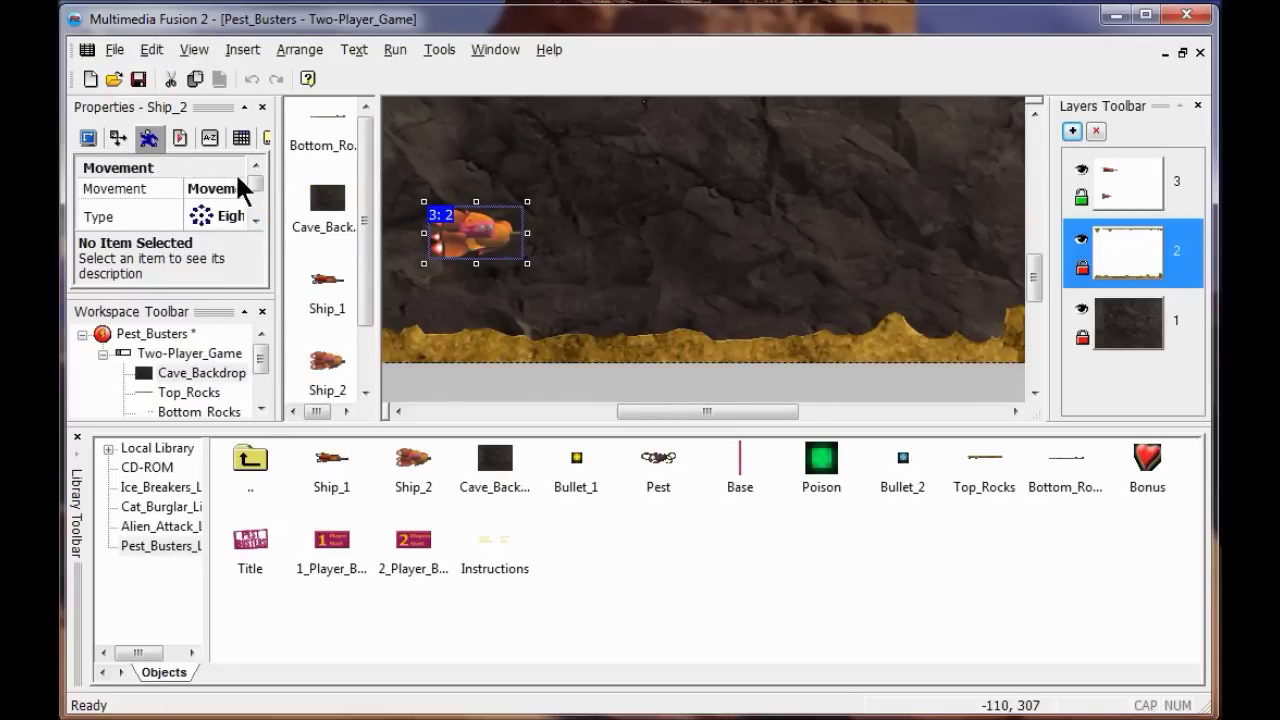
pyautogui.click(255, 203)
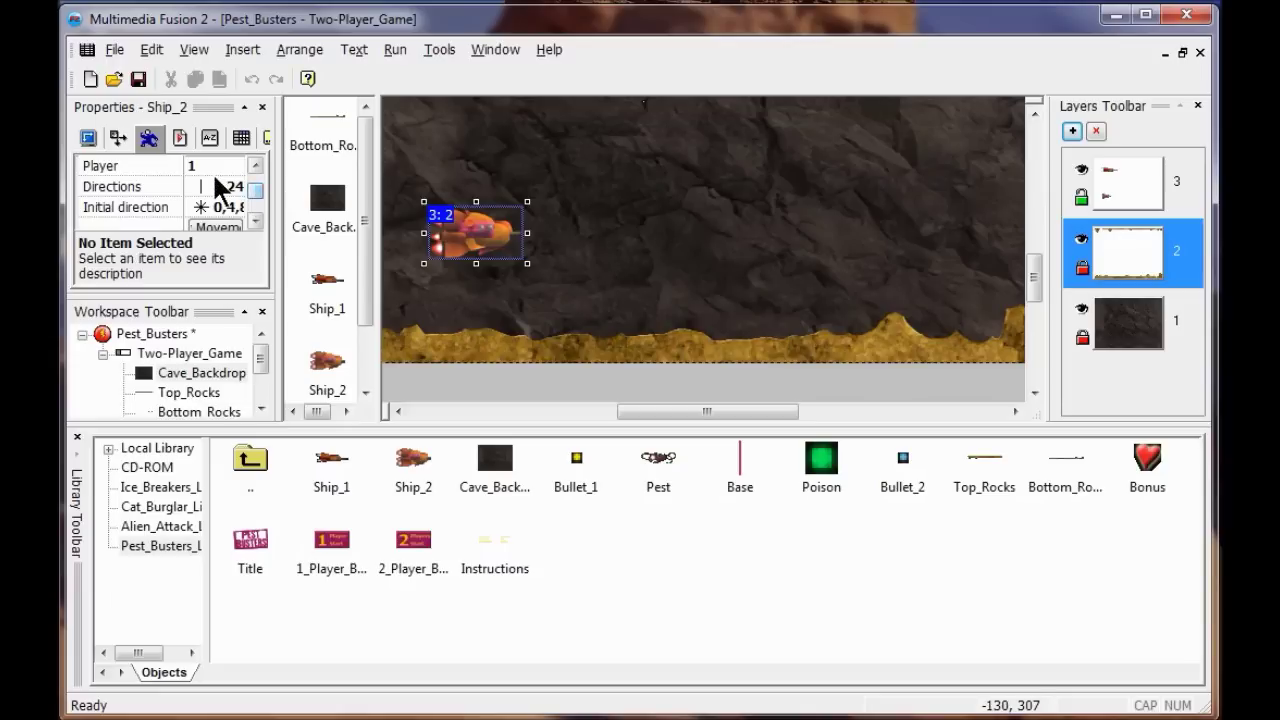
pyautogui.click(207, 168)
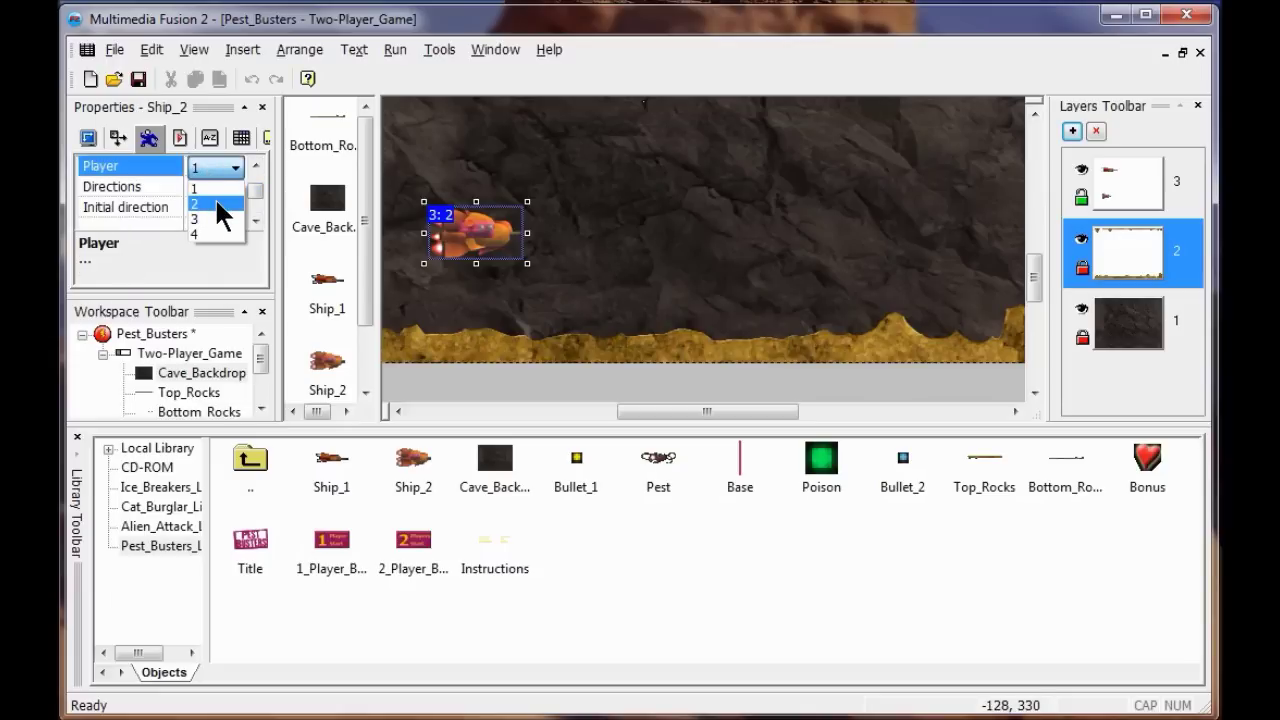
pyautogui.click(216, 204)
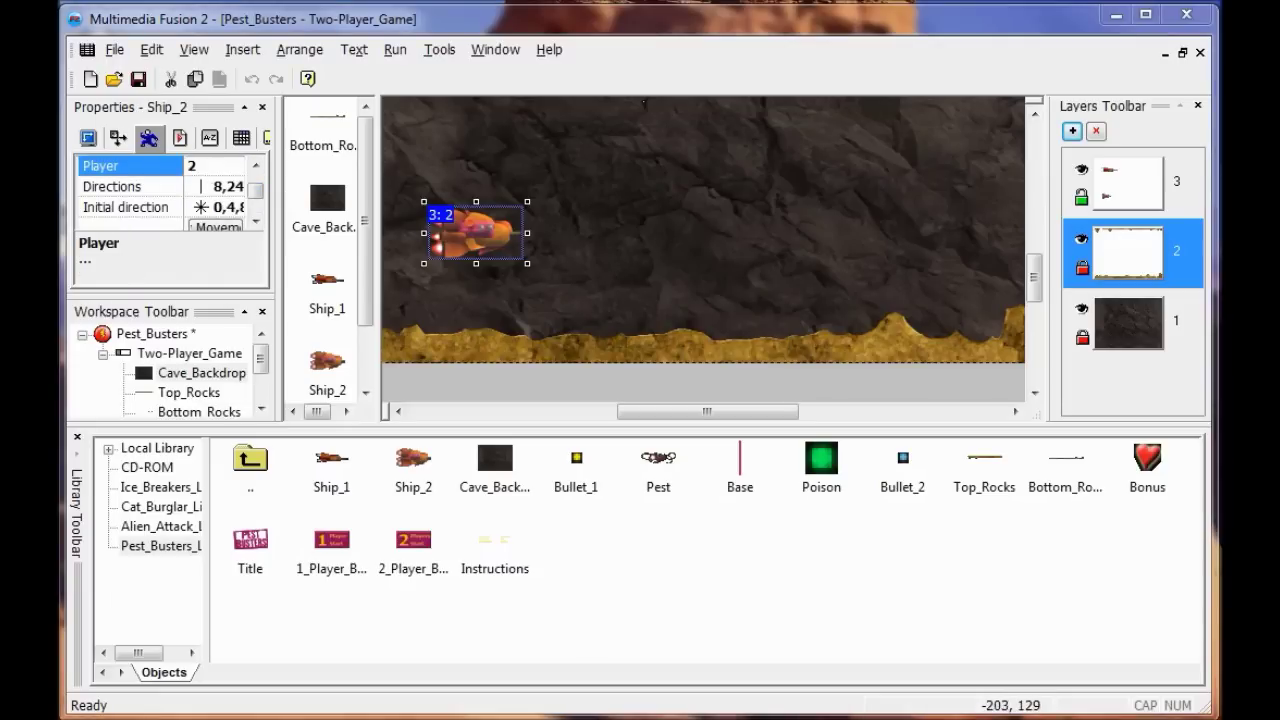
# Step: Change player 2's default keyboard controls for the Pest_Busters application so Up uses W and Down uses S
pyautogui.click(140, 333)
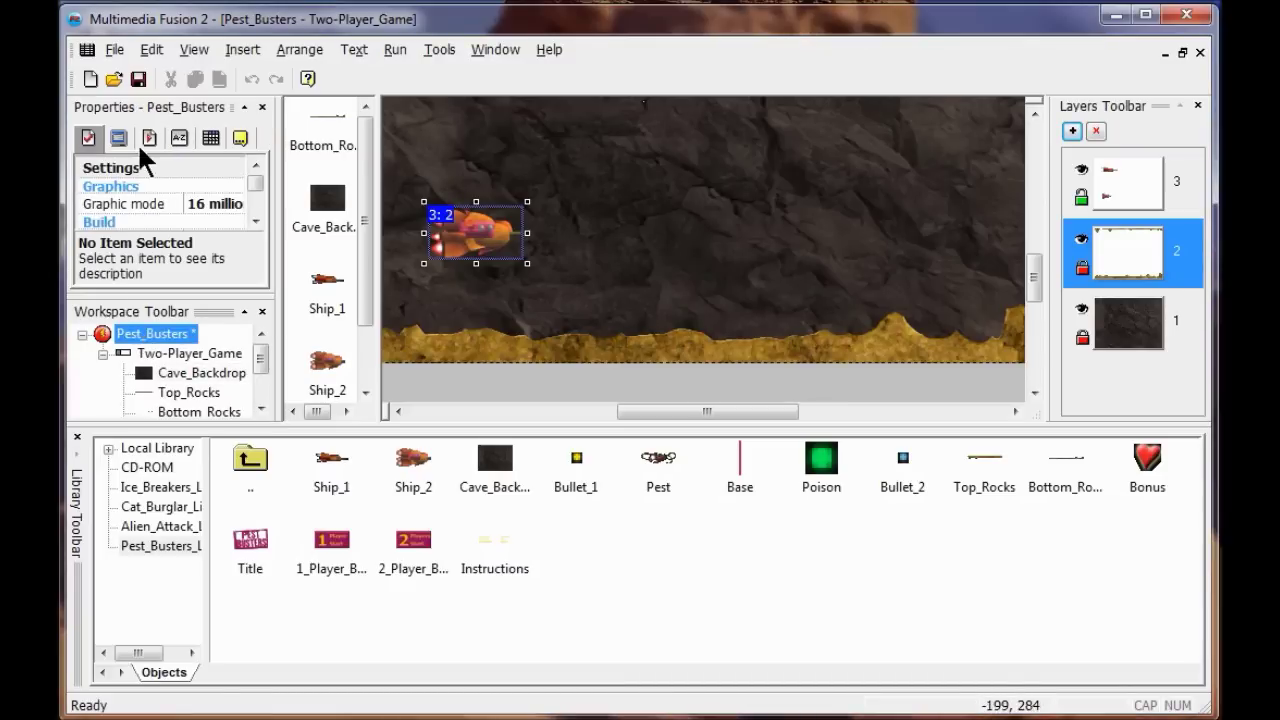
pyautogui.click(149, 138)
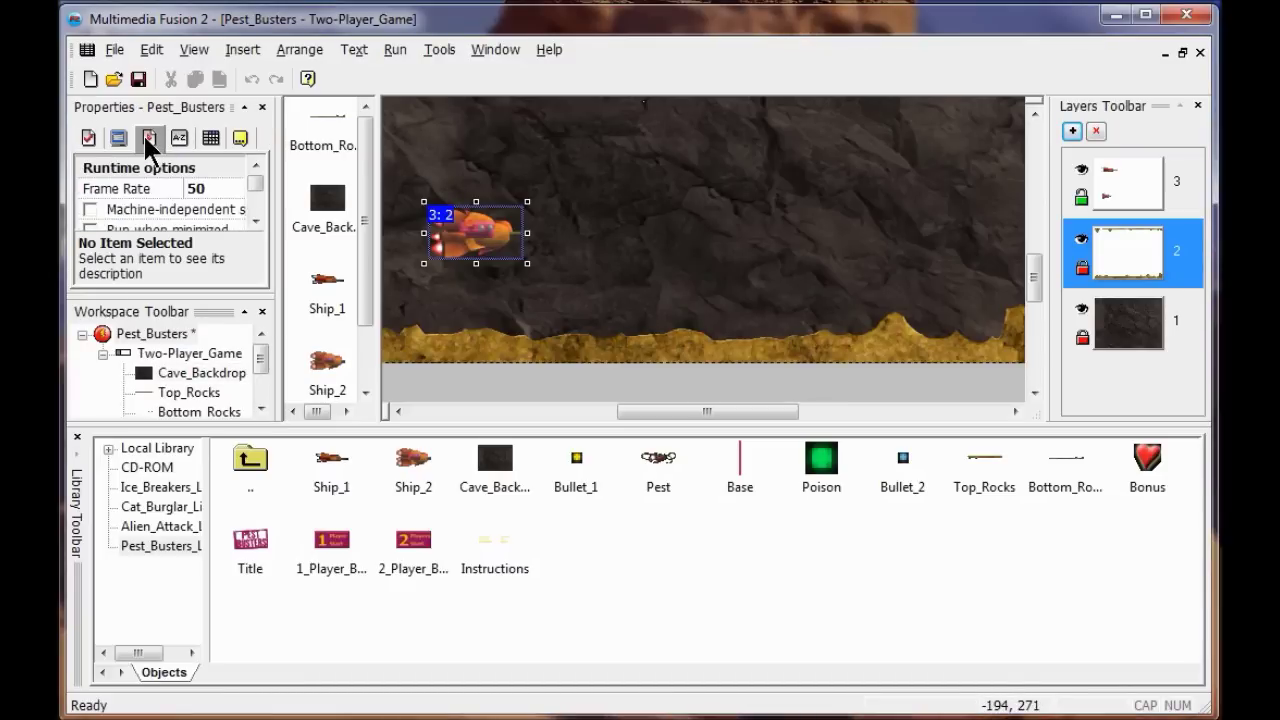
pyautogui.moveTo(258, 179); pyautogui.dragTo(253, 217)
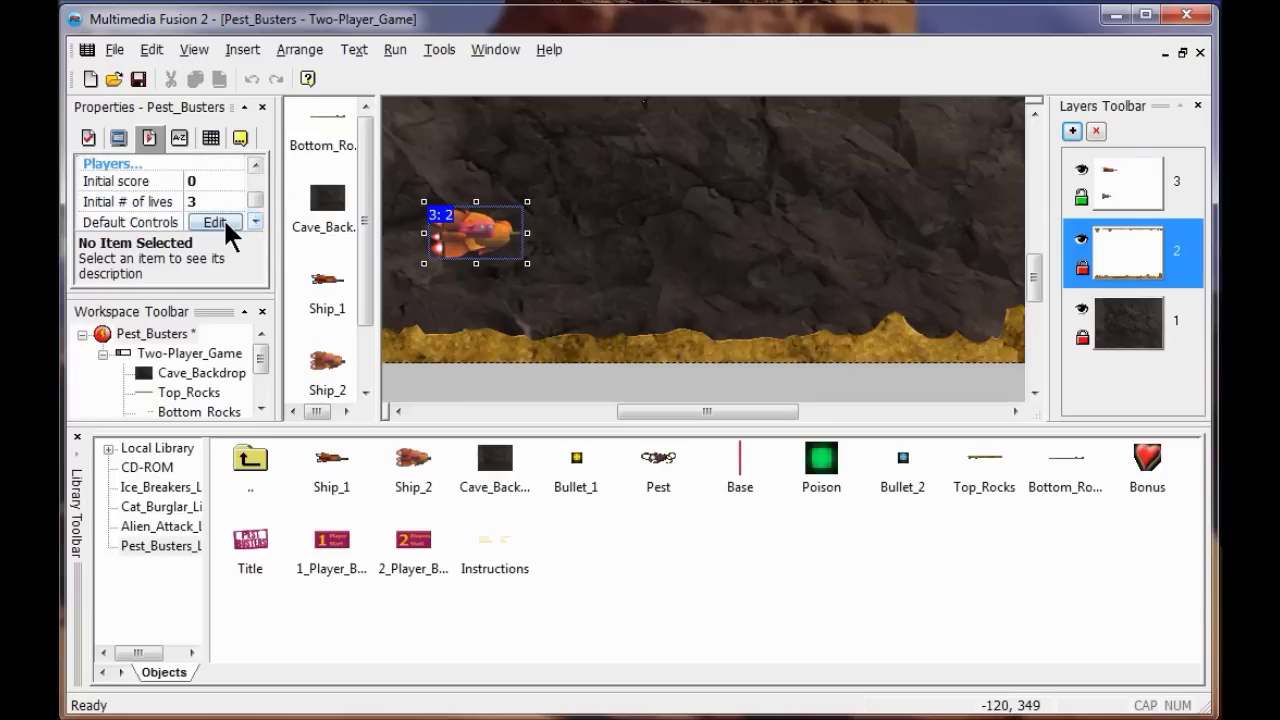
pyautogui.click(216, 222)
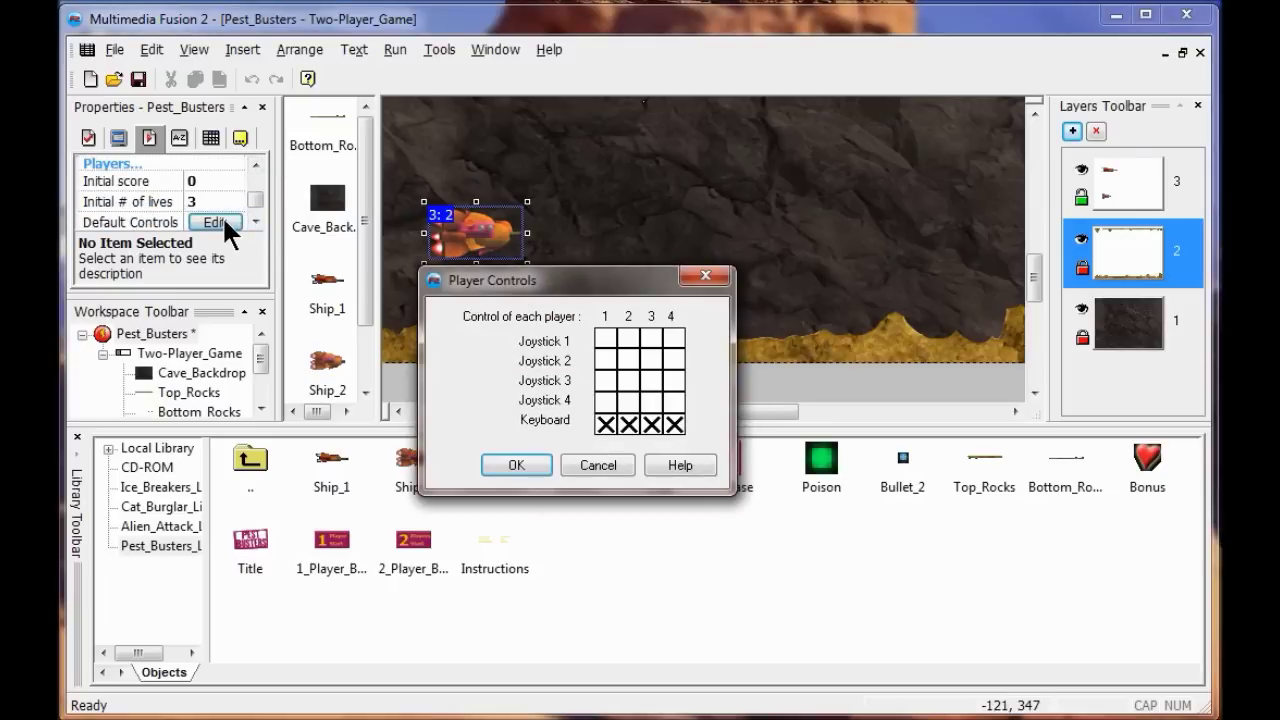
pyautogui.doubleClick(628, 425)
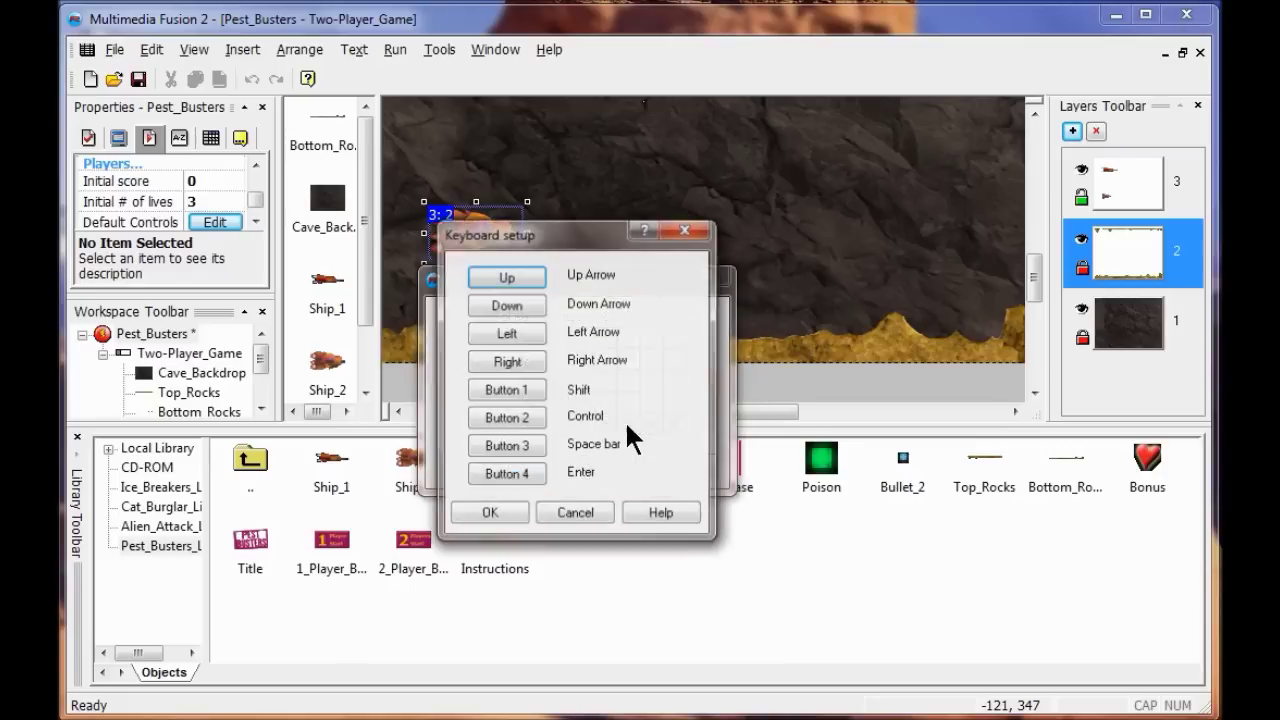
pyautogui.click(507, 278)
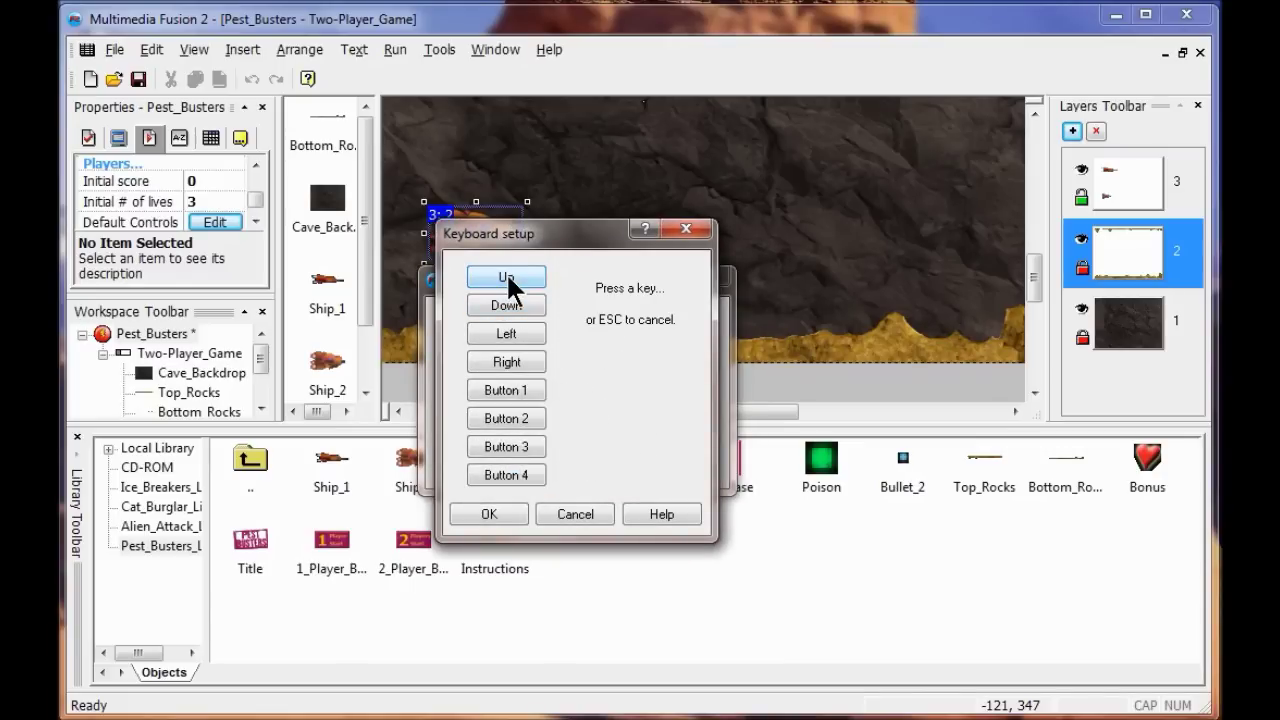
pyautogui.press('w')
pyautogui.click(505, 309)
pyautogui.press('s')
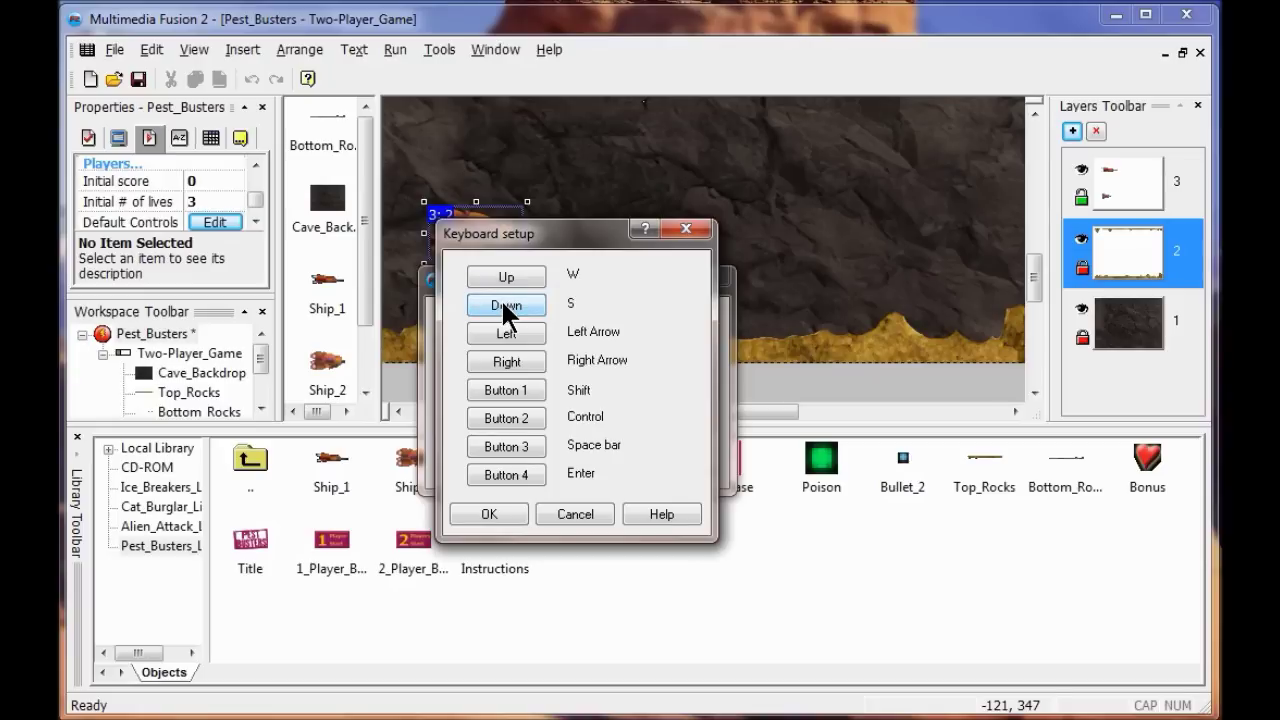
pyautogui.click(511, 514)
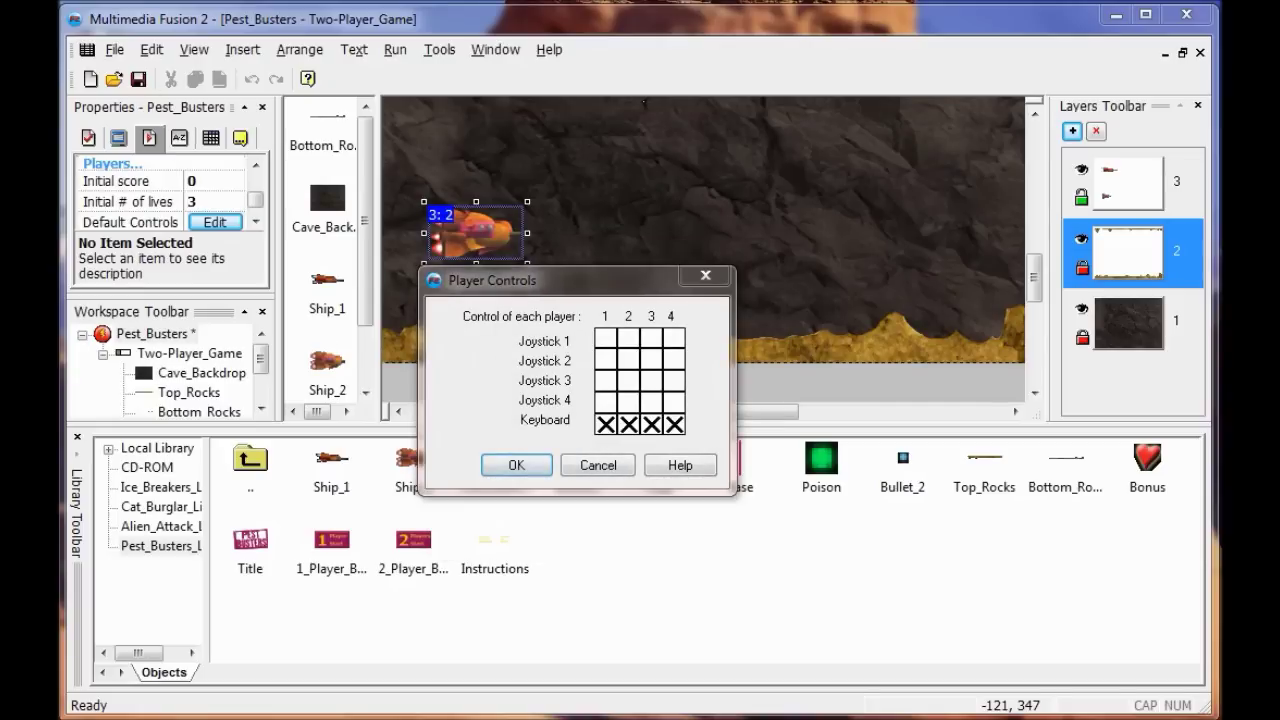
pyautogui.click(523, 464)
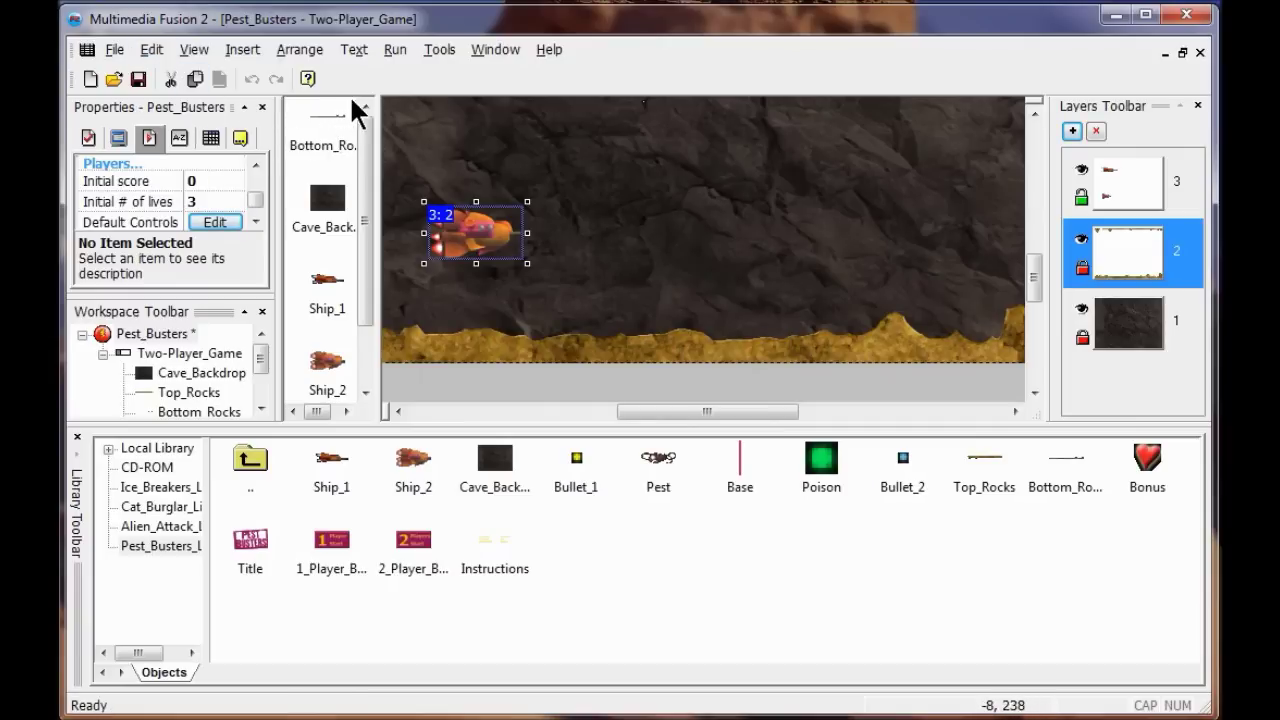
# Step: Run the application, test Ship_1 with the arrow keys and Ship_2 with W and S, and close it
pyautogui.click(392, 49)
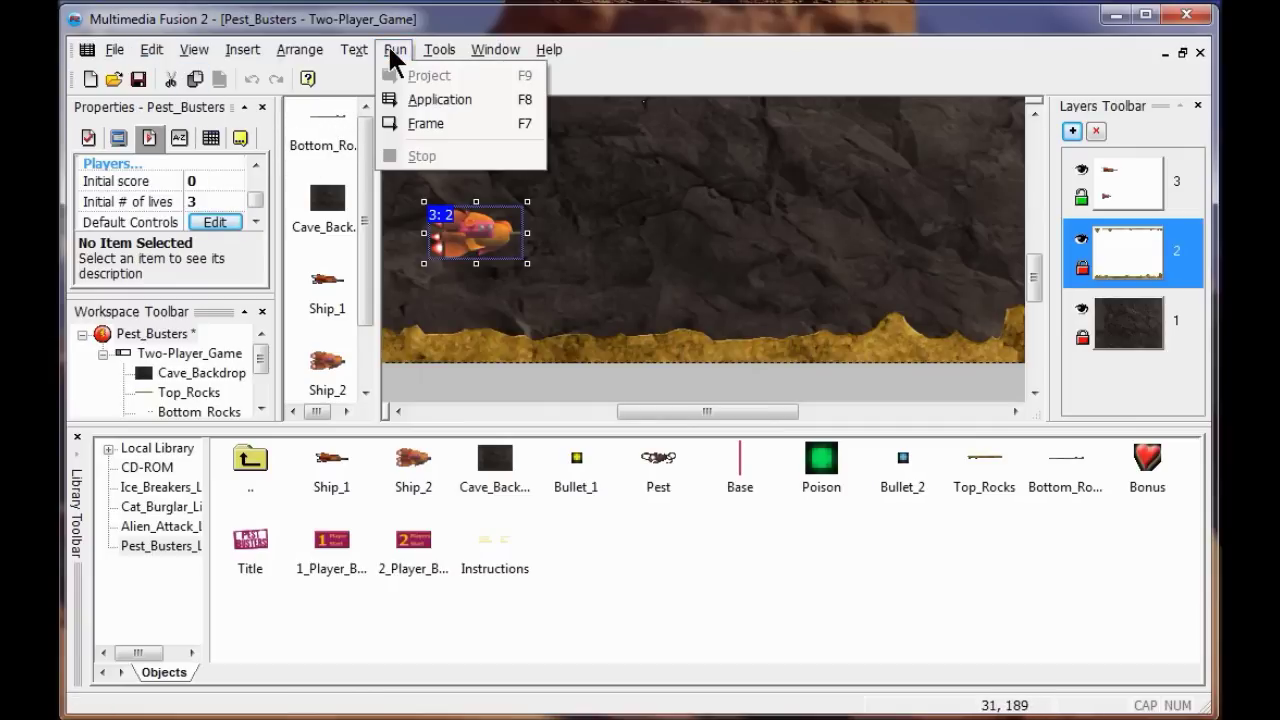
pyautogui.click(418, 100)
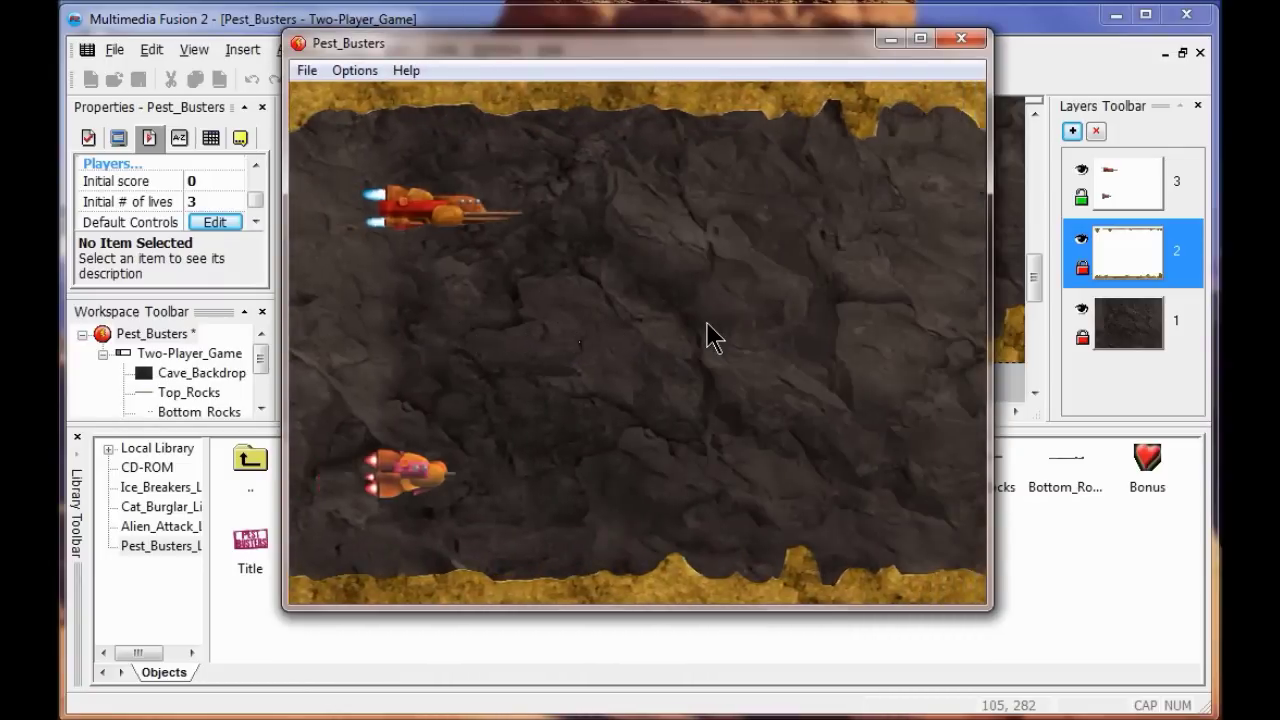
pyautogui.press('Down')
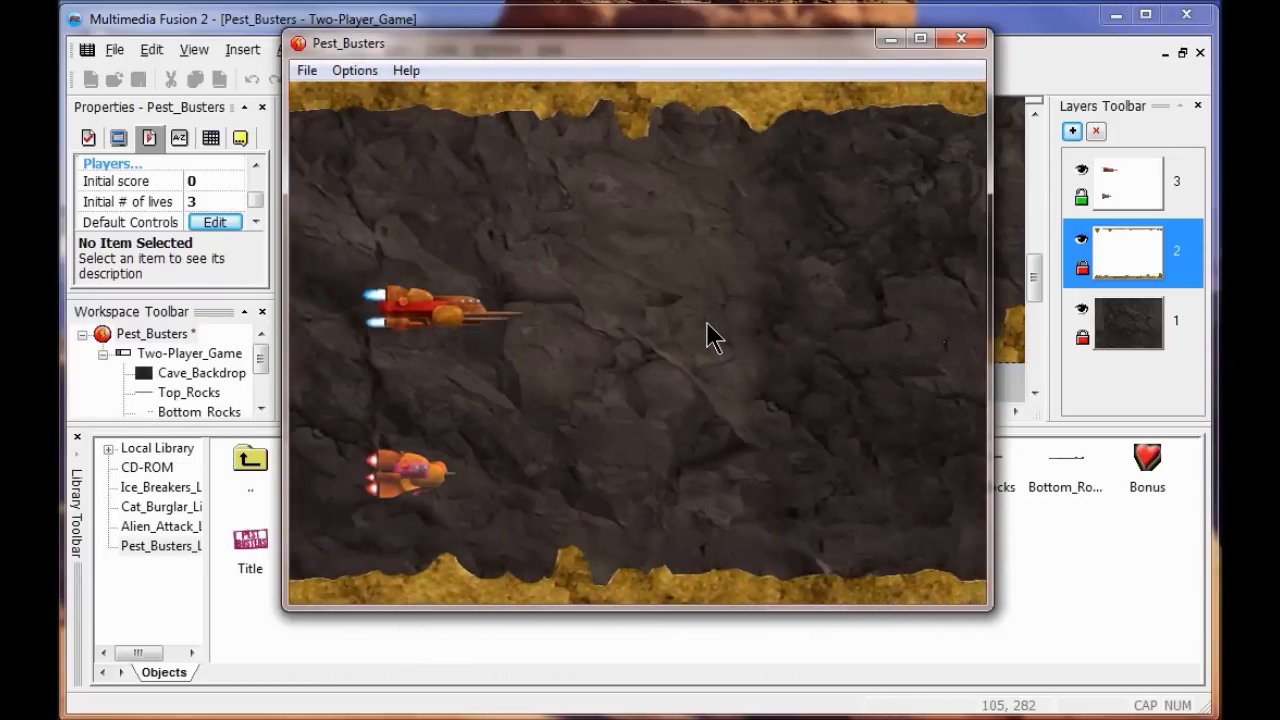
pyautogui.press('Up')
pyautogui.press('Down')
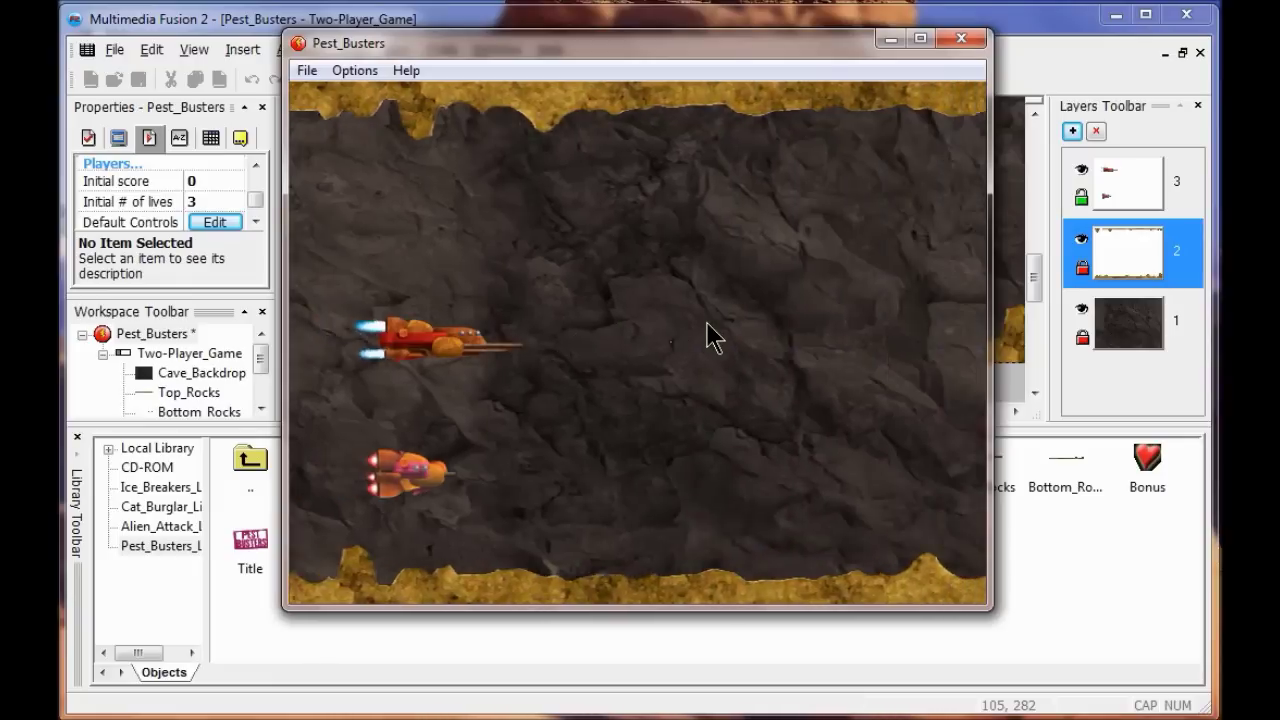
pyautogui.press('w')
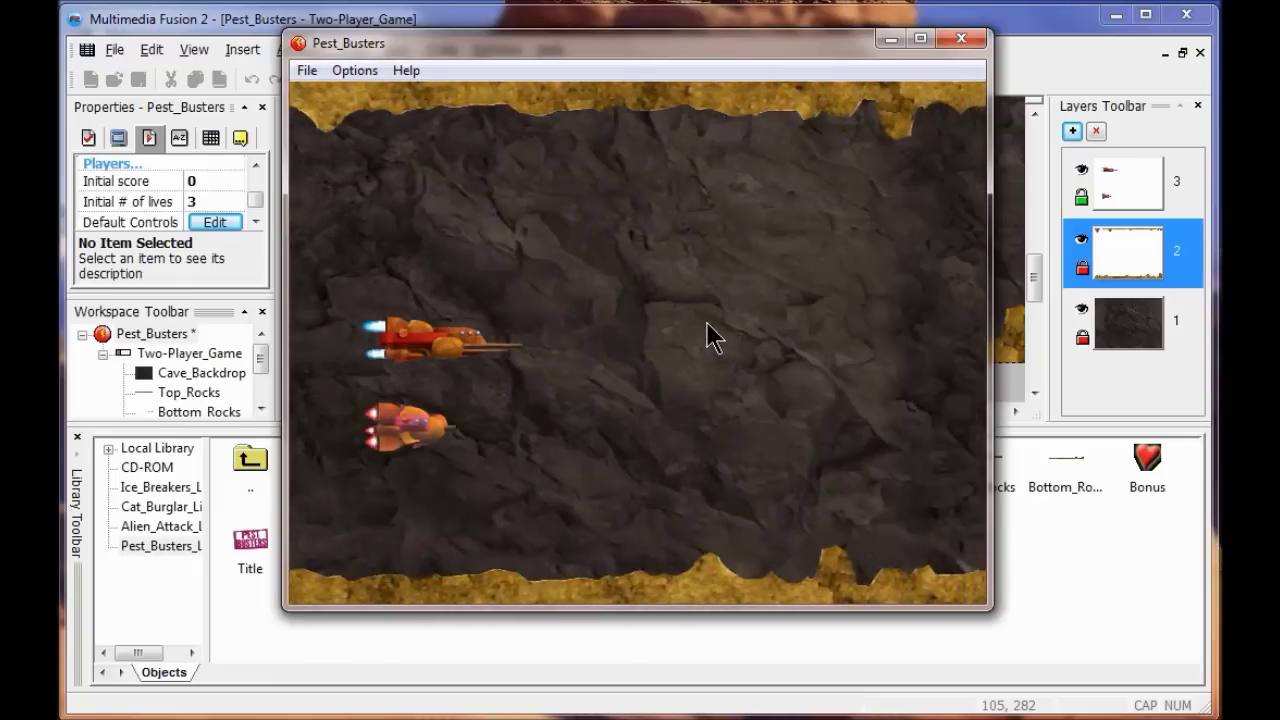
pyautogui.press('s')
pyautogui.press('w')
pyautogui.press('s')
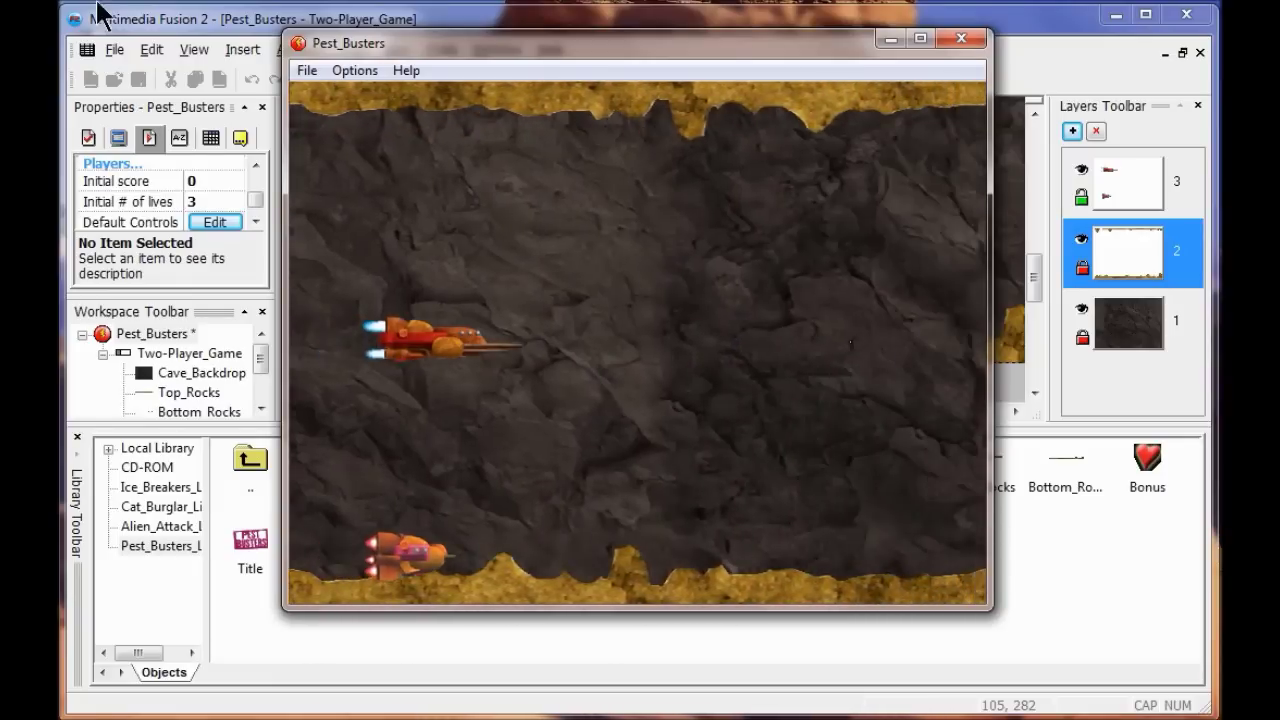
pyautogui.hotkey('alt', 'F4')
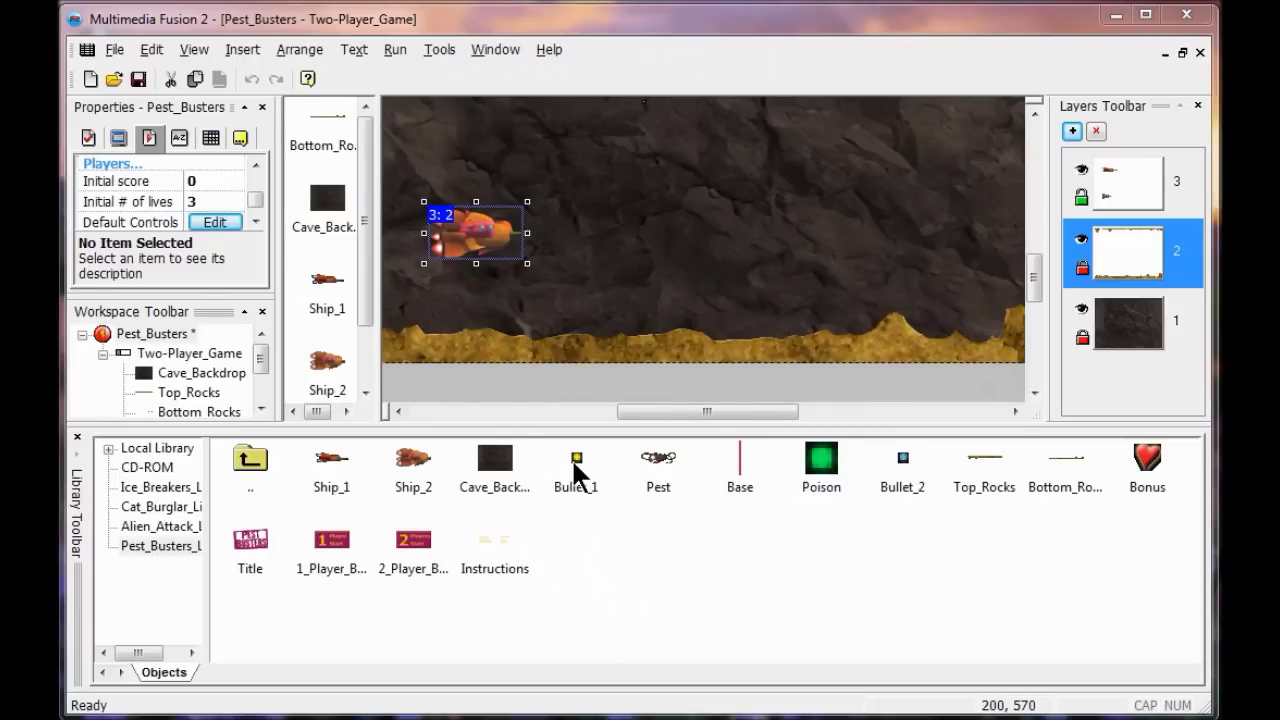
# Step: Add Bullet_1 and Bullet_2 from the library to the Two-Player_Game frame and switch to the Event Editor
pyautogui.moveTo(577, 468); pyautogui.dragTo(501, 375)
pyautogui.moveTo(902, 460); pyautogui.dragTo(703, 345)
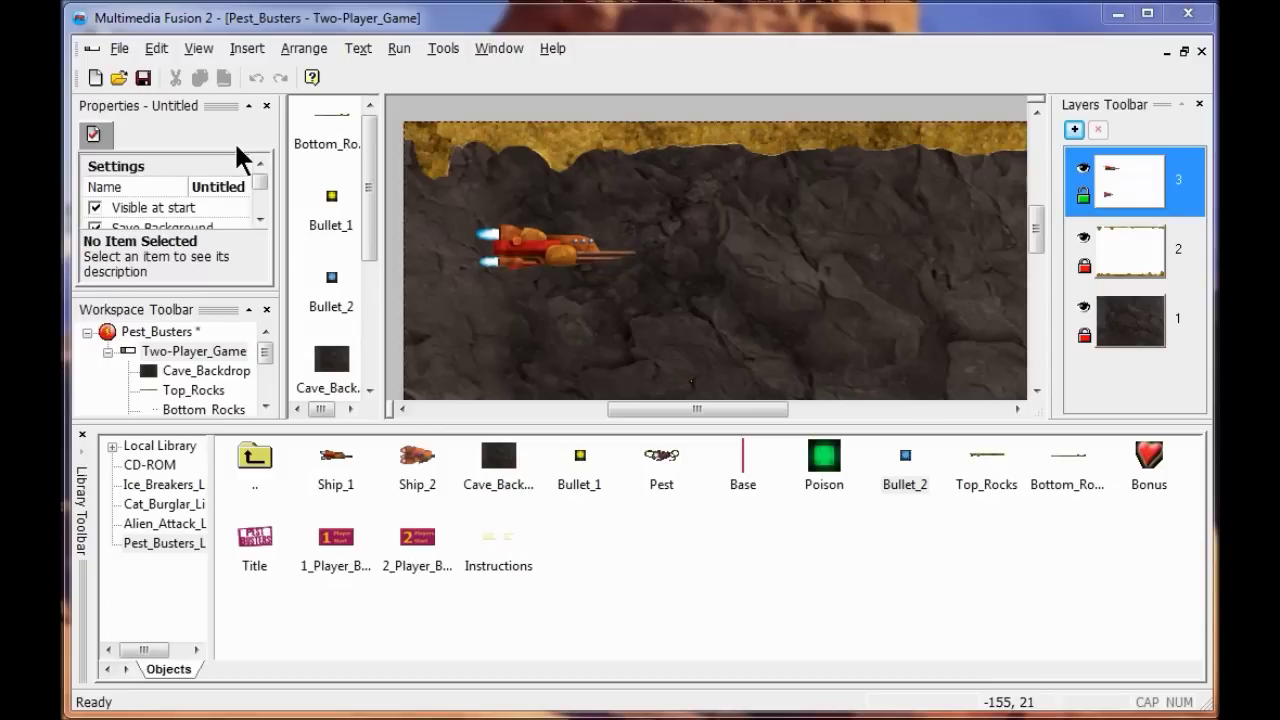
pyautogui.click(205, 47)
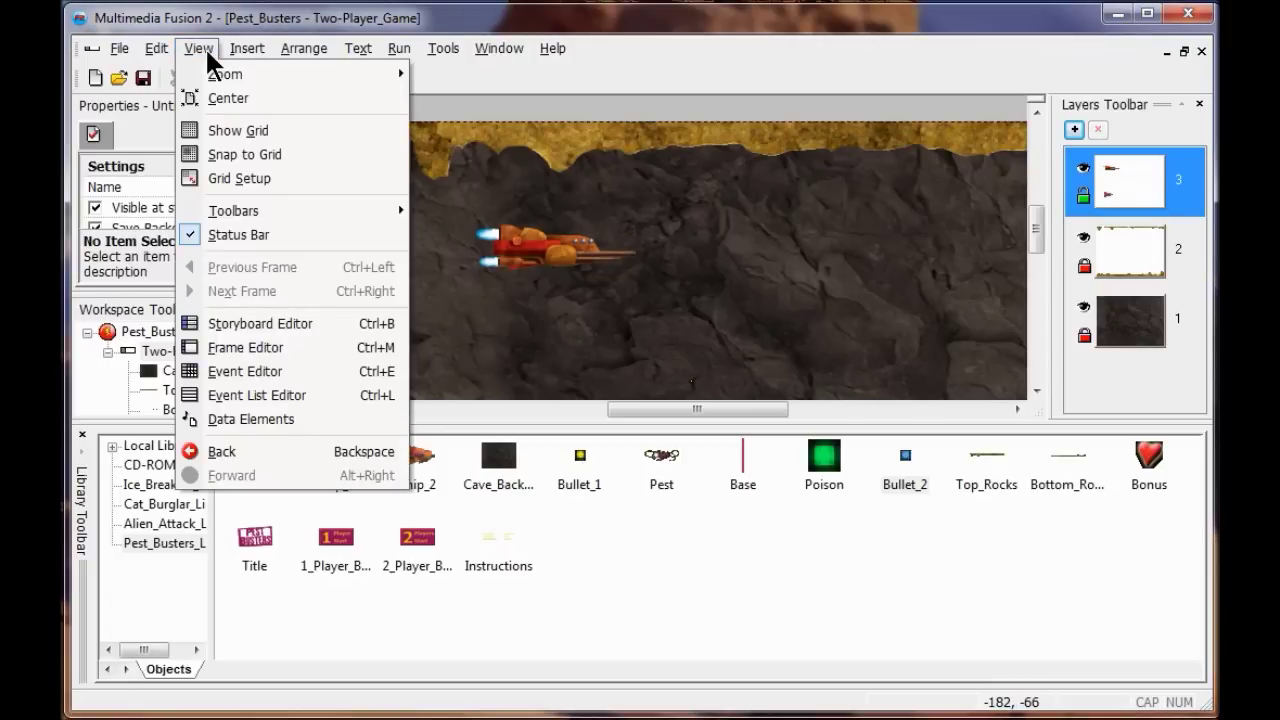
pyautogui.click(246, 370)
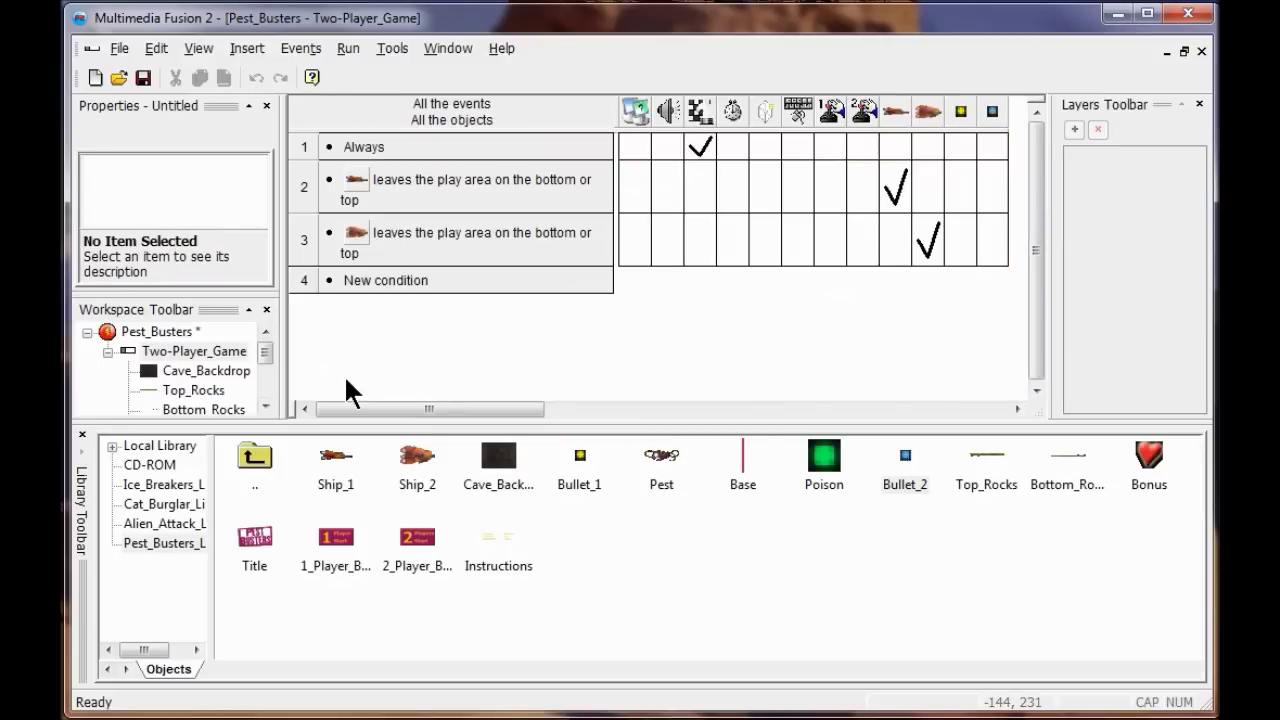
# Step: Add a keyboard condition that triggers upon pressing the Space bar
pyautogui.click(400, 283)
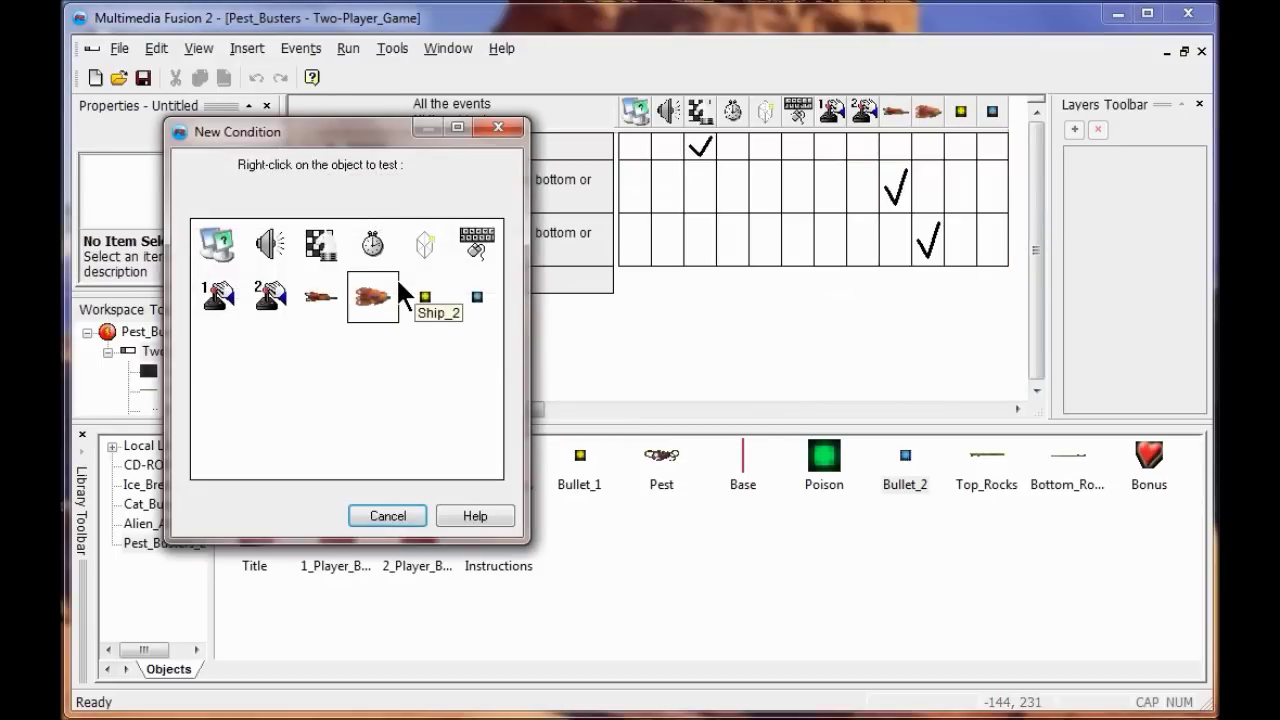
pyautogui.rightClick(480, 243)
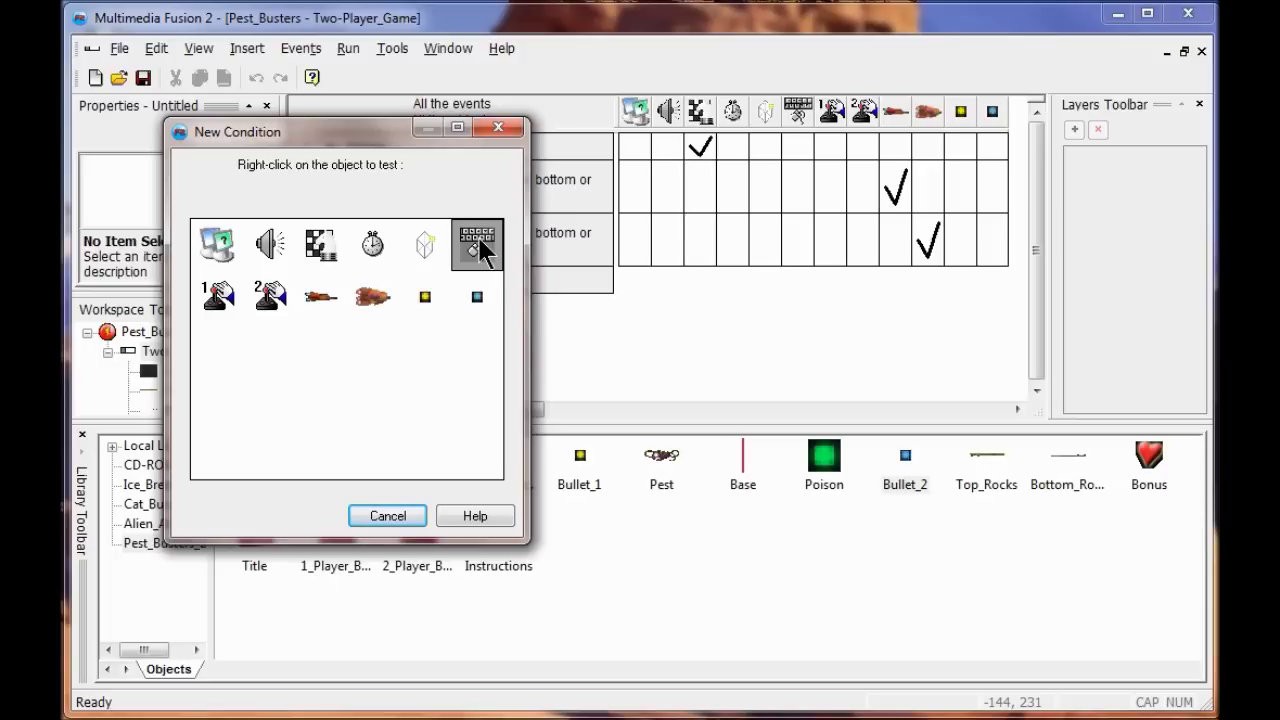
pyautogui.moveTo(549, 256)
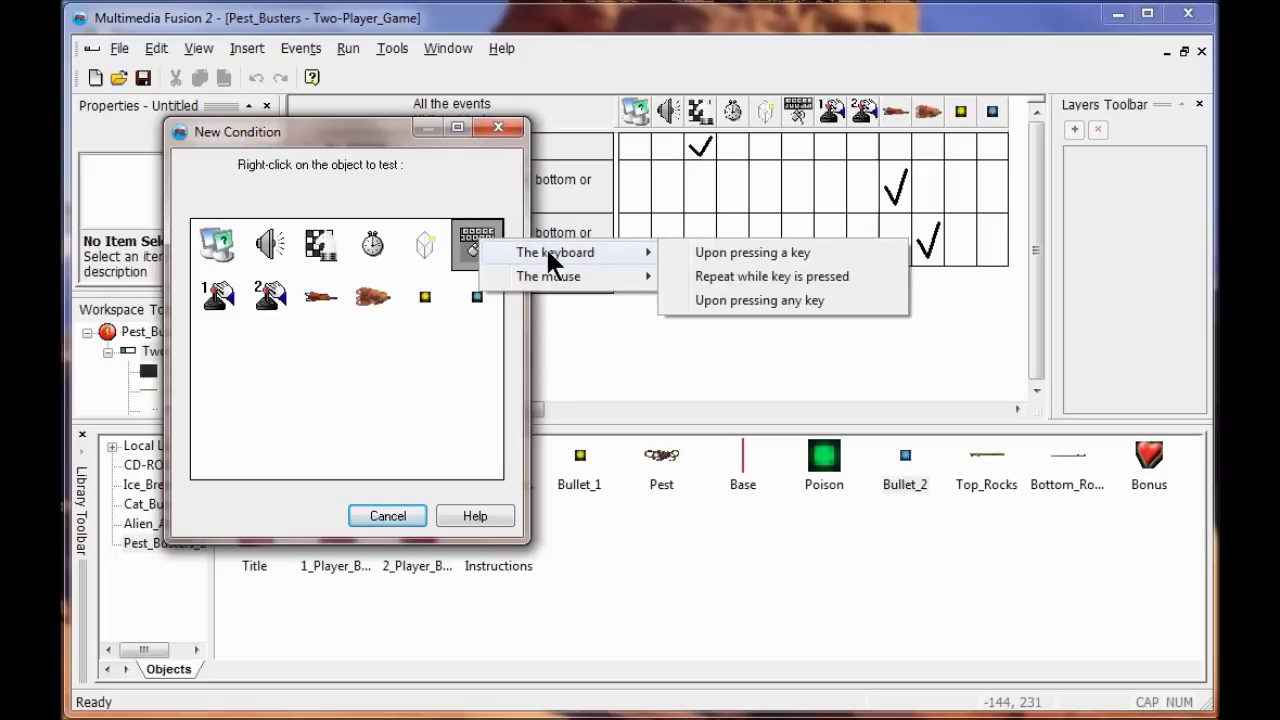
pyautogui.click(748, 256)
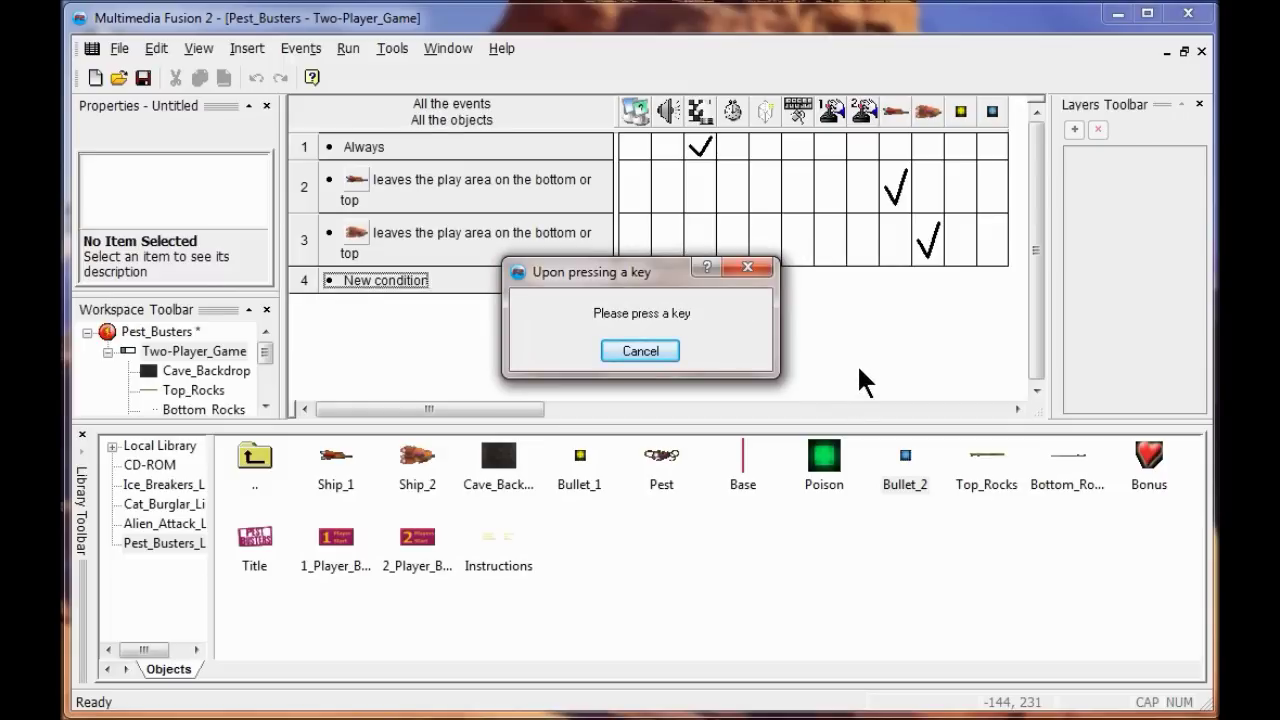
pyautogui.press('space')
# Step: Add a second keyboard condition that triggers upon pressing the Control key
pyautogui.click(399, 305)
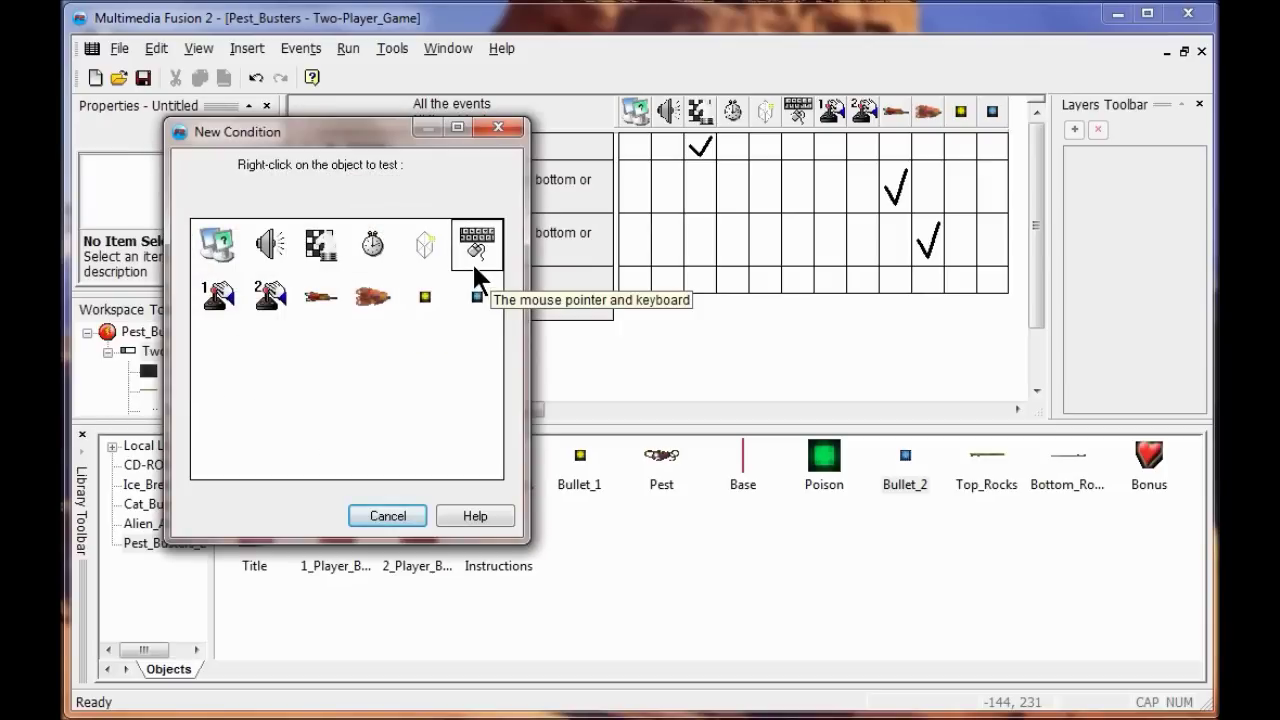
pyautogui.rightClick(474, 251)
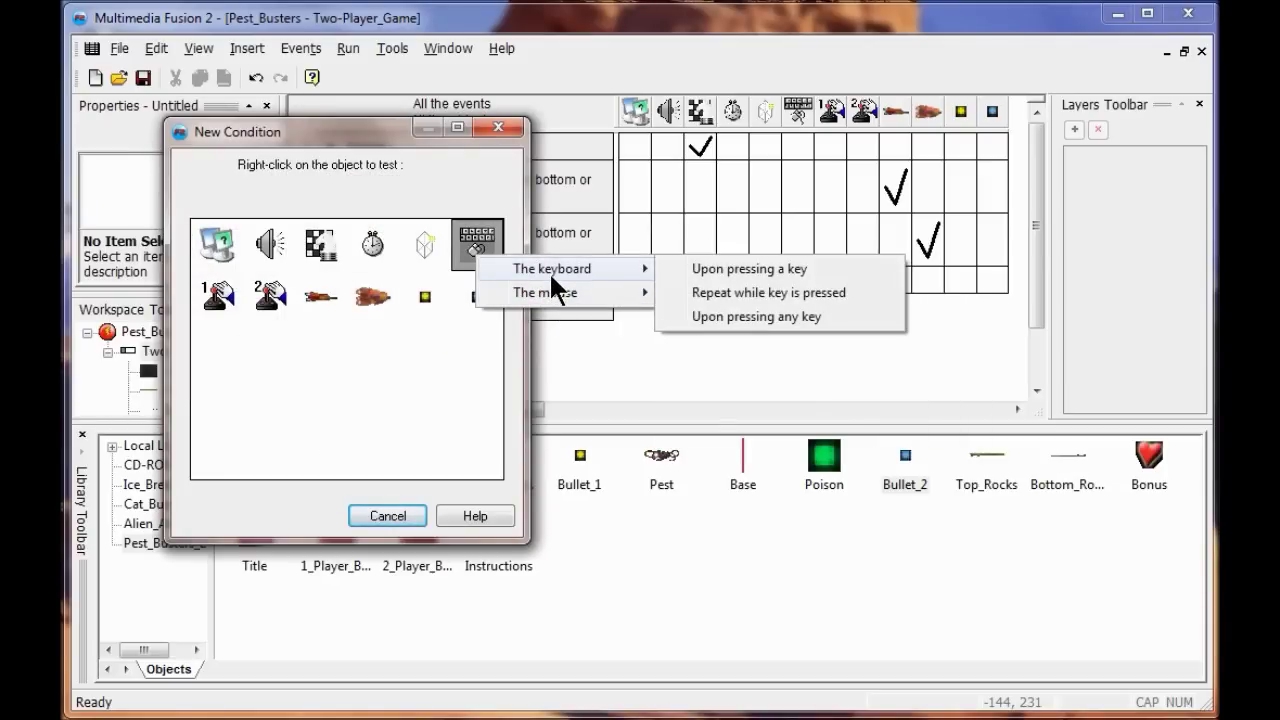
pyautogui.click(694, 267)
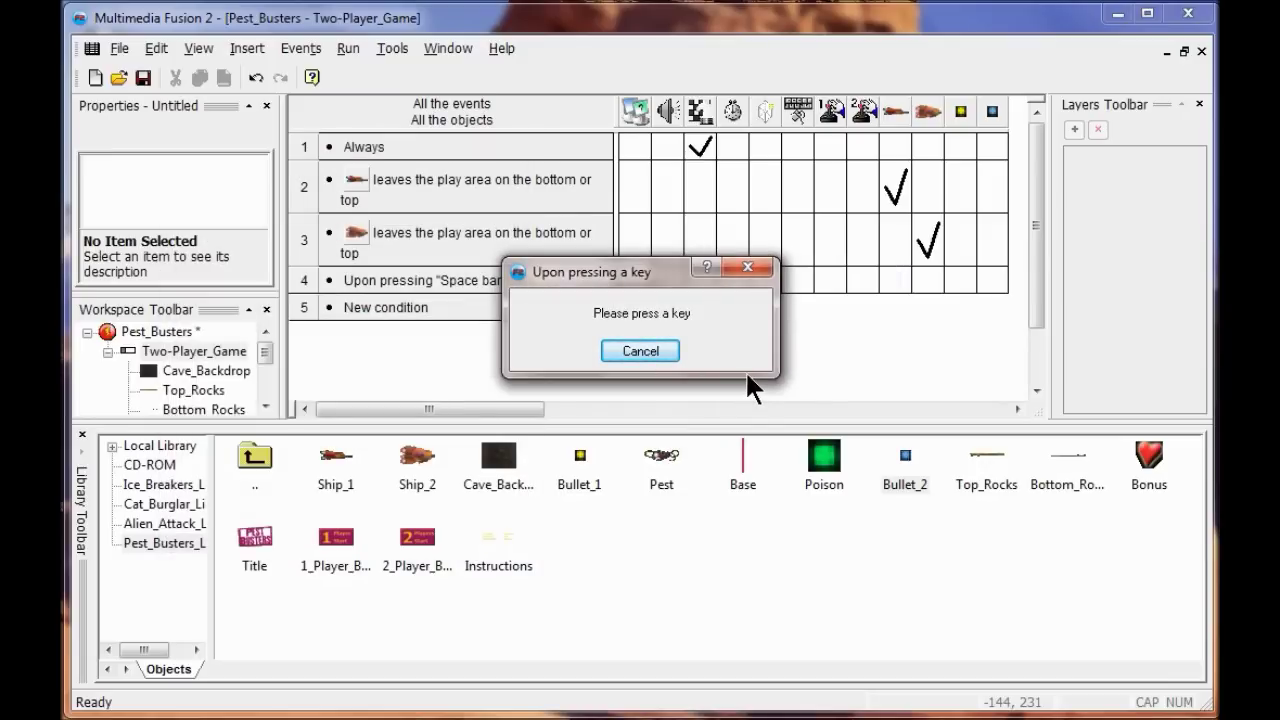
pyautogui.press('ctrl')
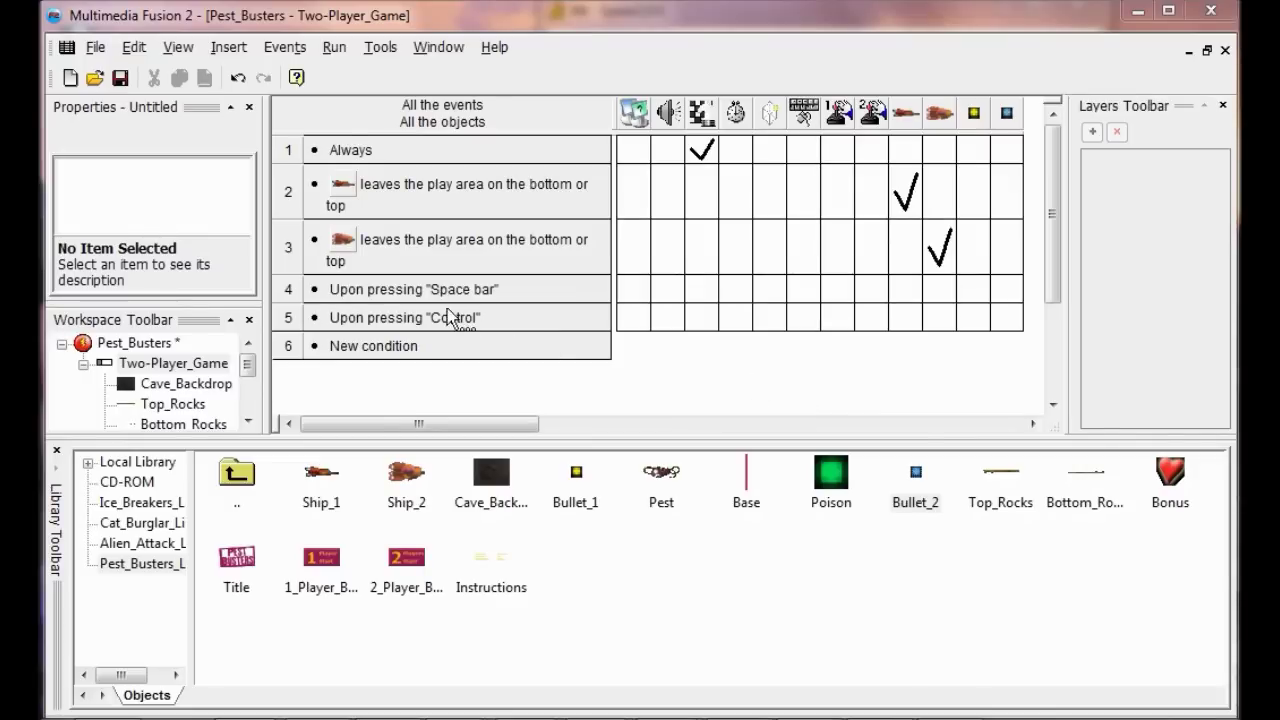
# Step: Add an action to the Space bar event that makes Ship_1 shoot Bullet_1 at speed 100 in direction 0 only
pyautogui.click(906, 289)
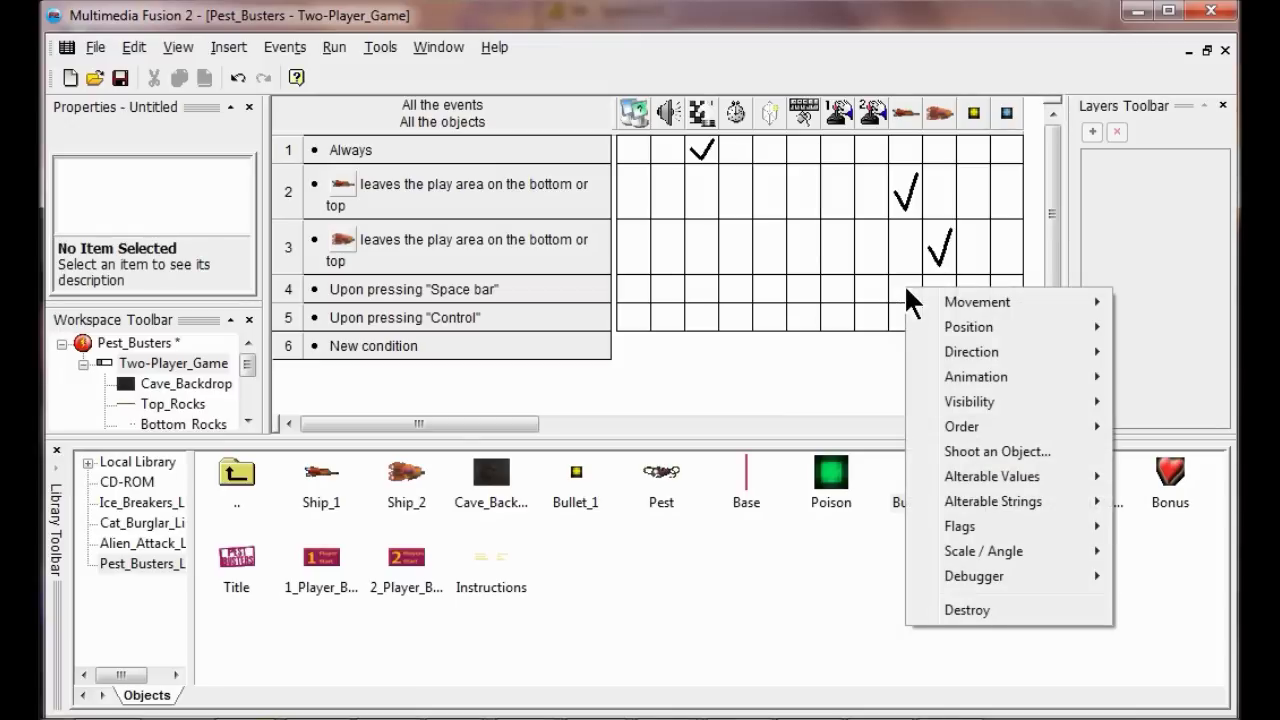
pyautogui.click(957, 451)
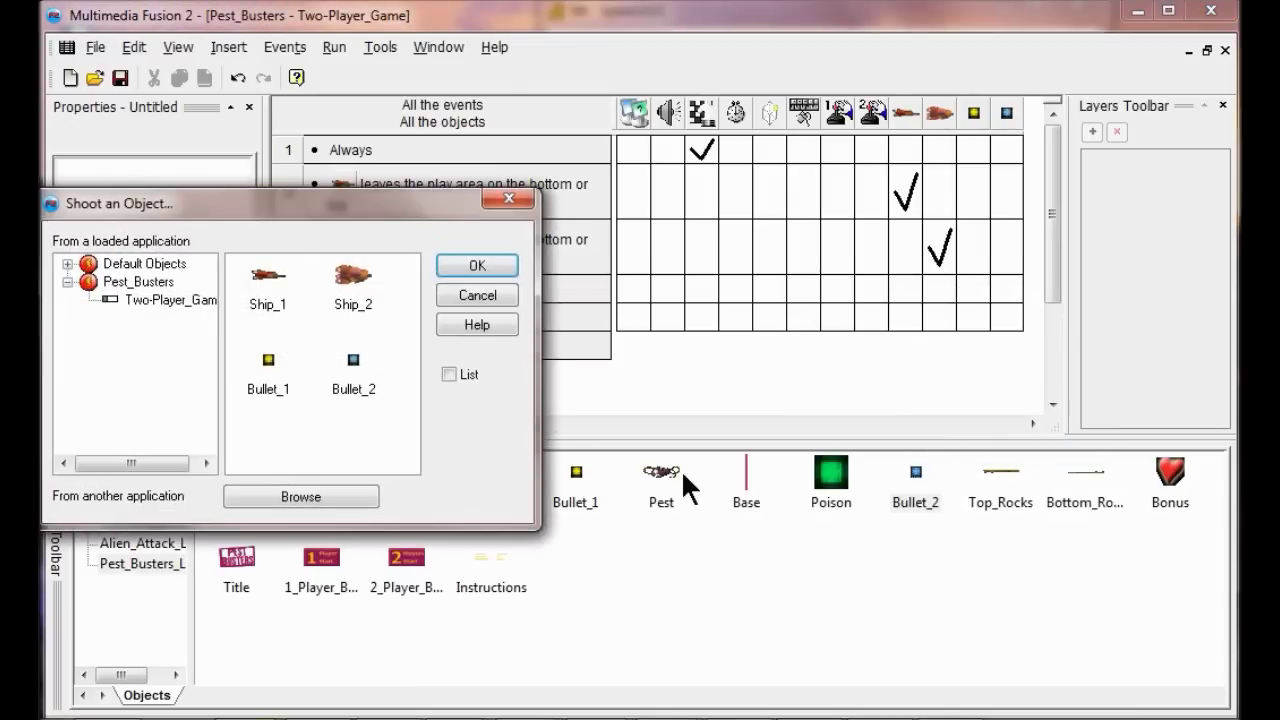
pyautogui.click(266, 360)
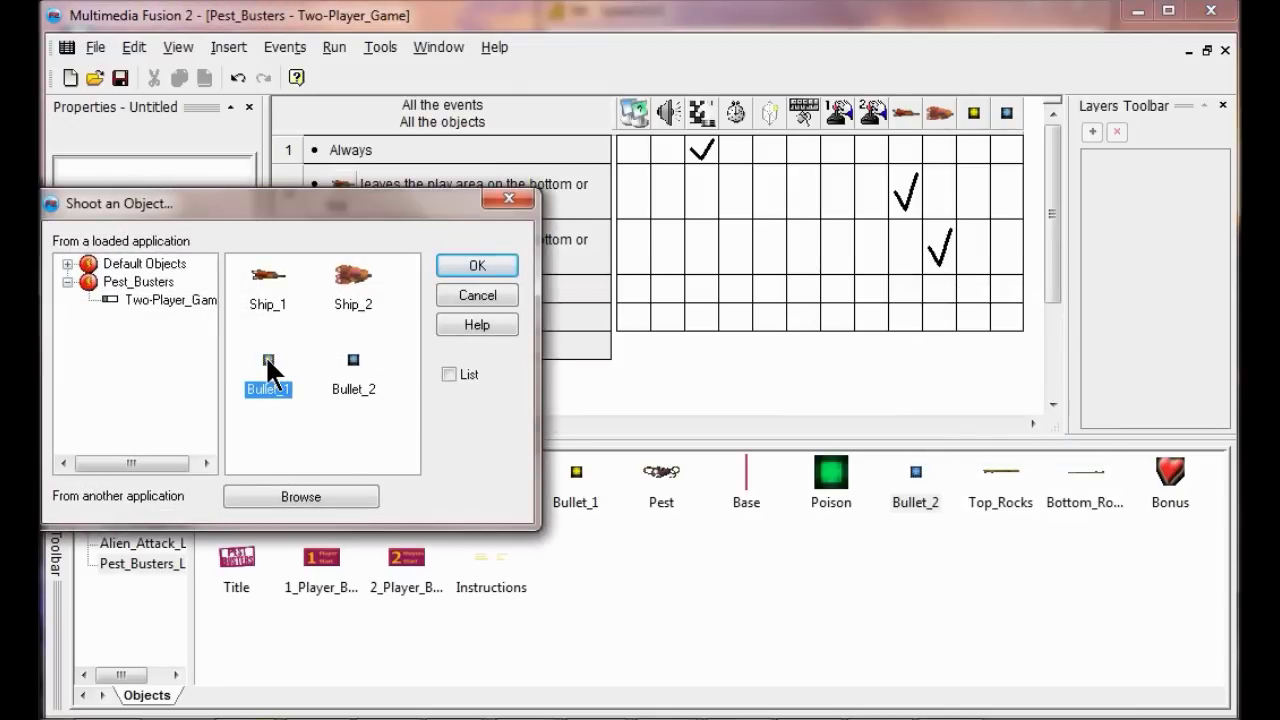
pyautogui.click(451, 264)
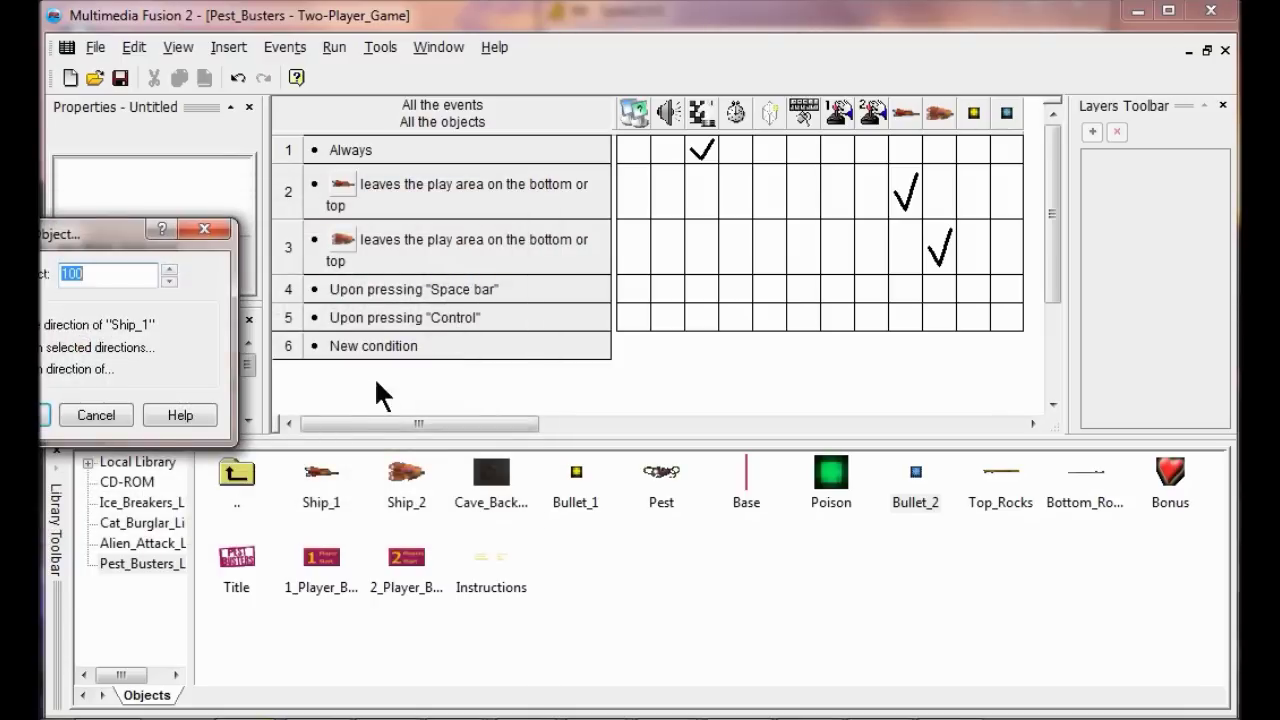
pyautogui.moveTo(108, 236); pyautogui.dragTo(762, 260)
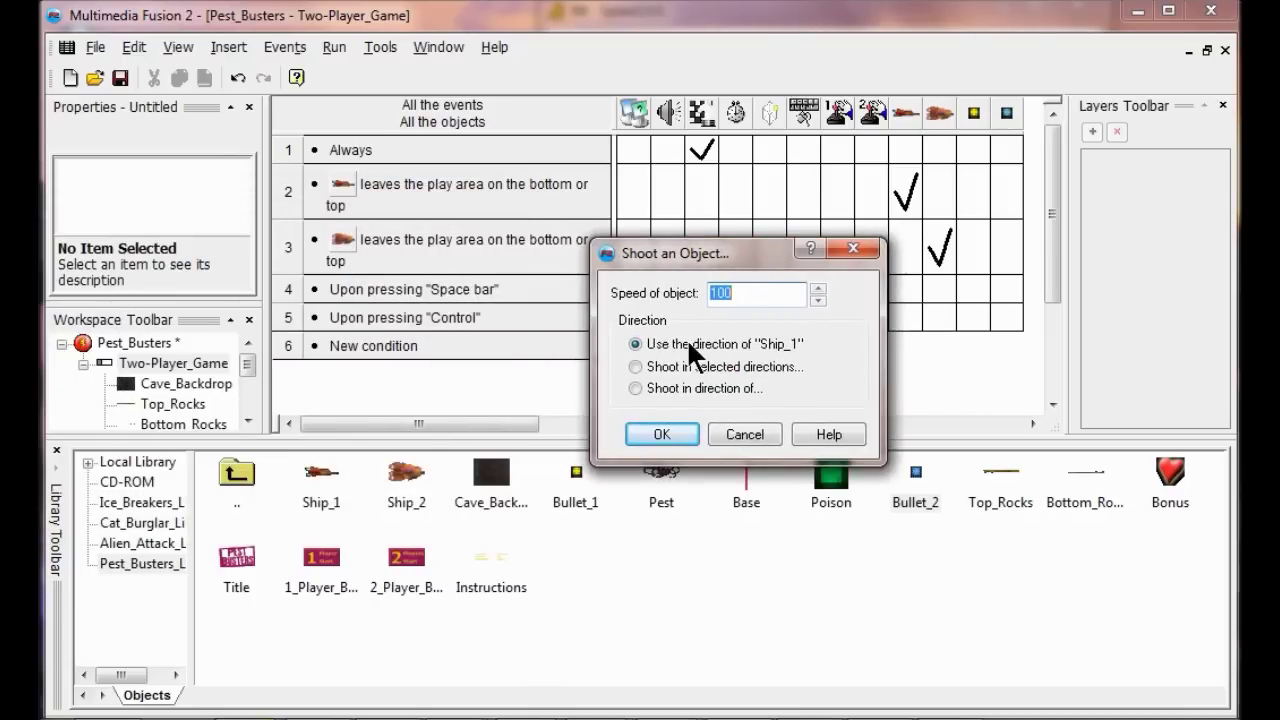
pyautogui.click(634, 366)
pyautogui.moveTo(100, 244); pyautogui.dragTo(609, 237)
pyautogui.click(567, 345)
pyautogui.click(678, 435)
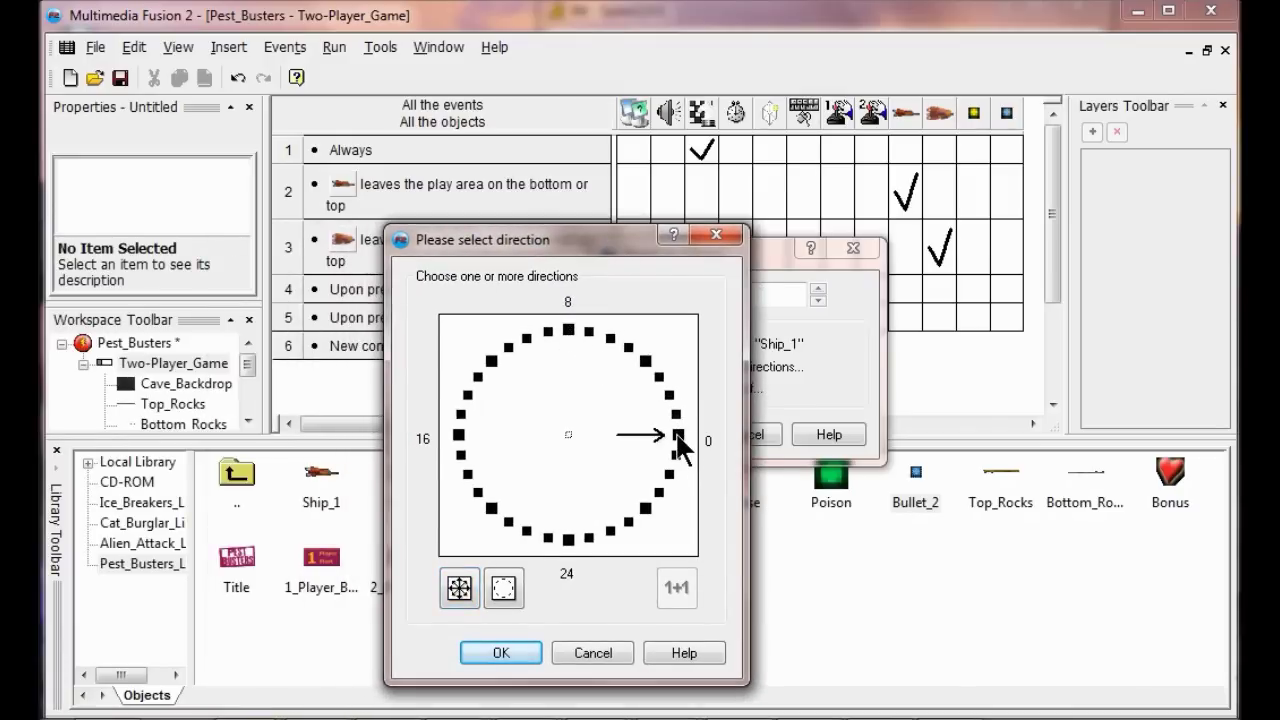
pyautogui.click(505, 650)
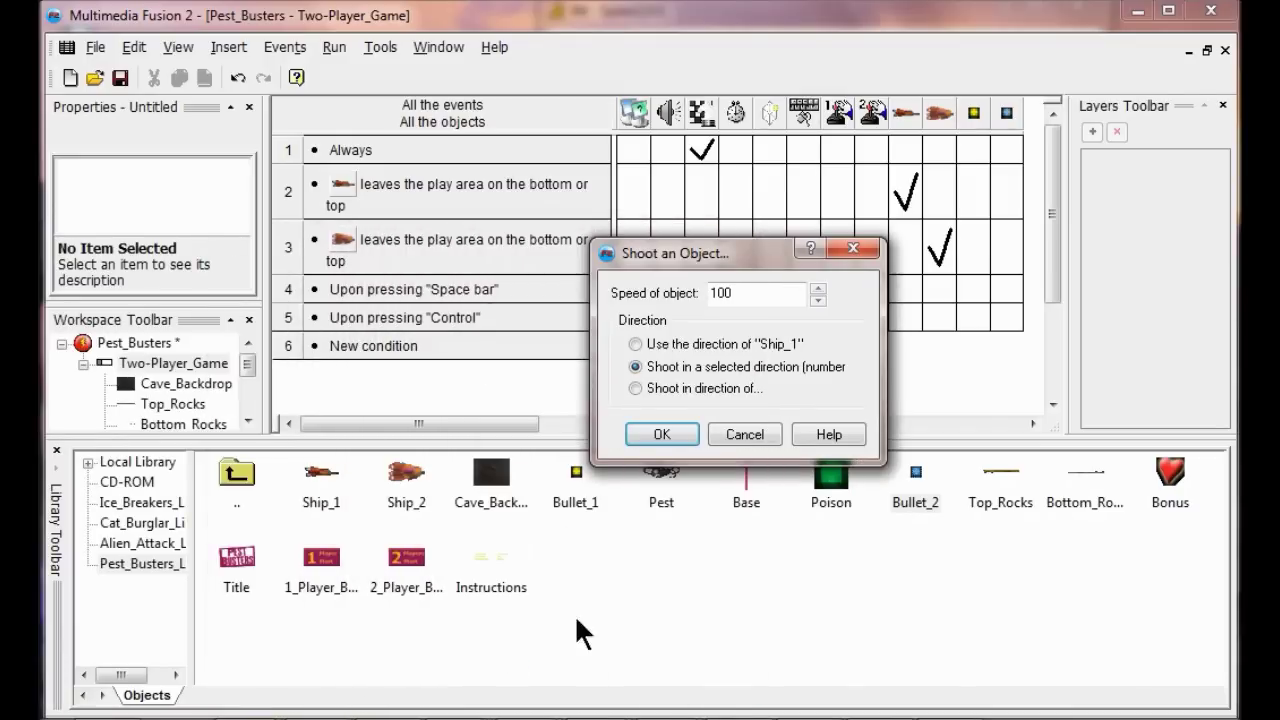
pyautogui.click(662, 436)
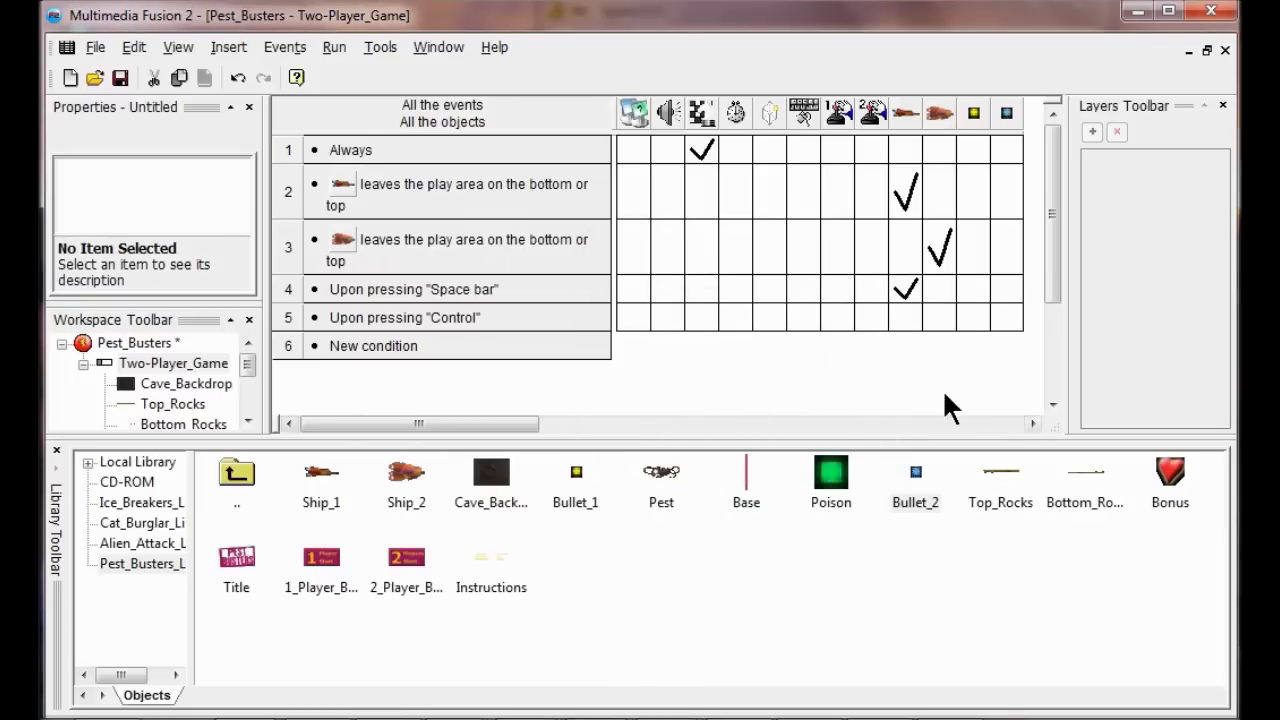
# Step: Add an action to the Control key event that makes Ship_2 shoot Bullet_2 at speed 100 in direction 0 only
pyautogui.click(936, 316)
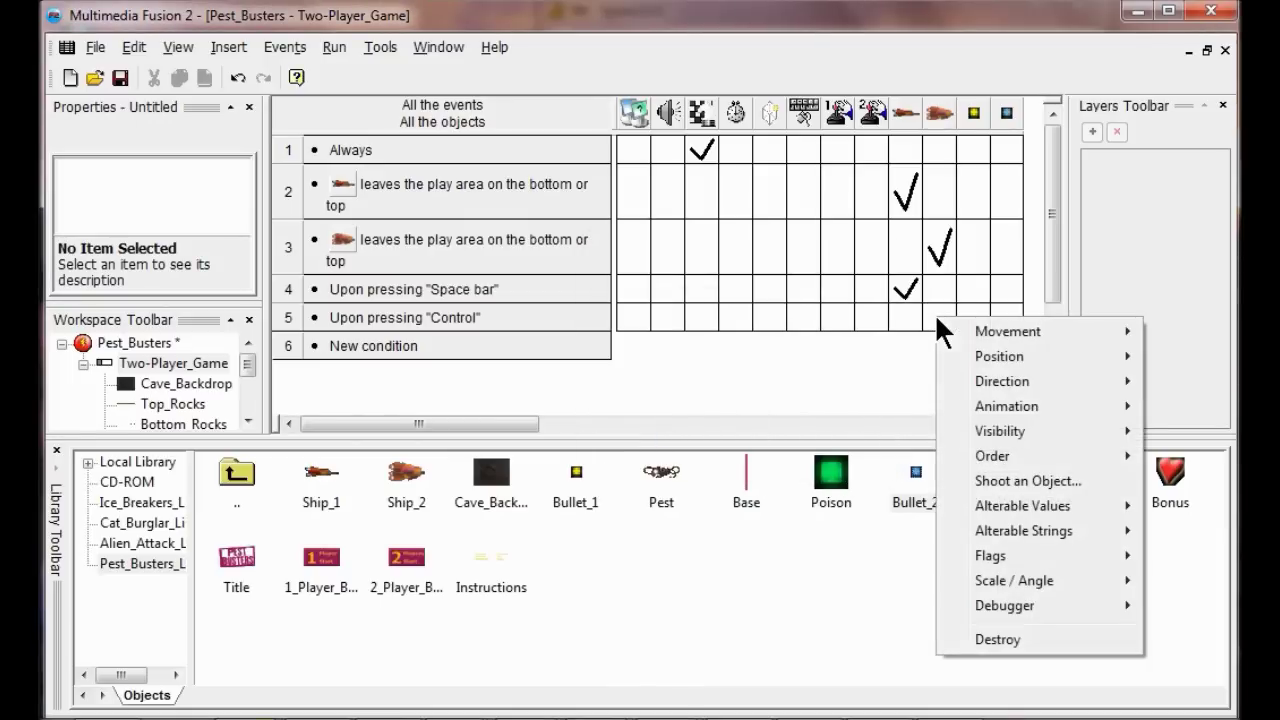
pyautogui.click(1004, 479)
pyautogui.click(351, 367)
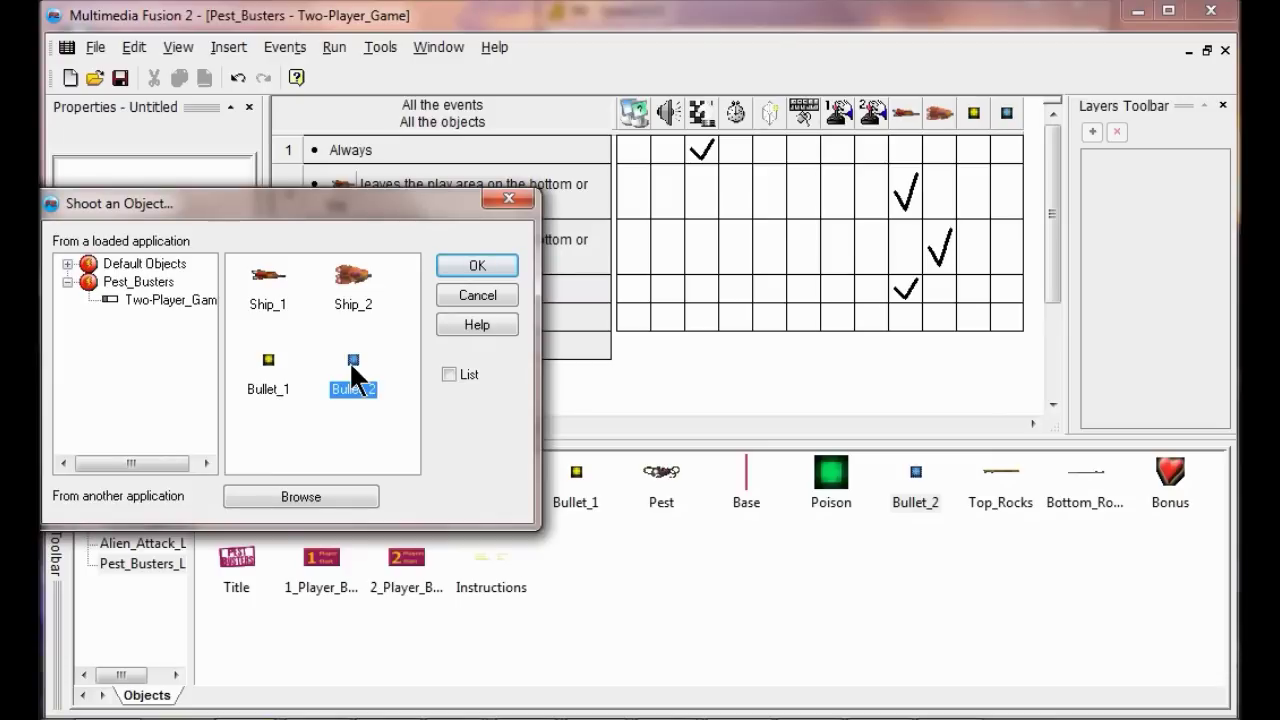
pyautogui.click(473, 262)
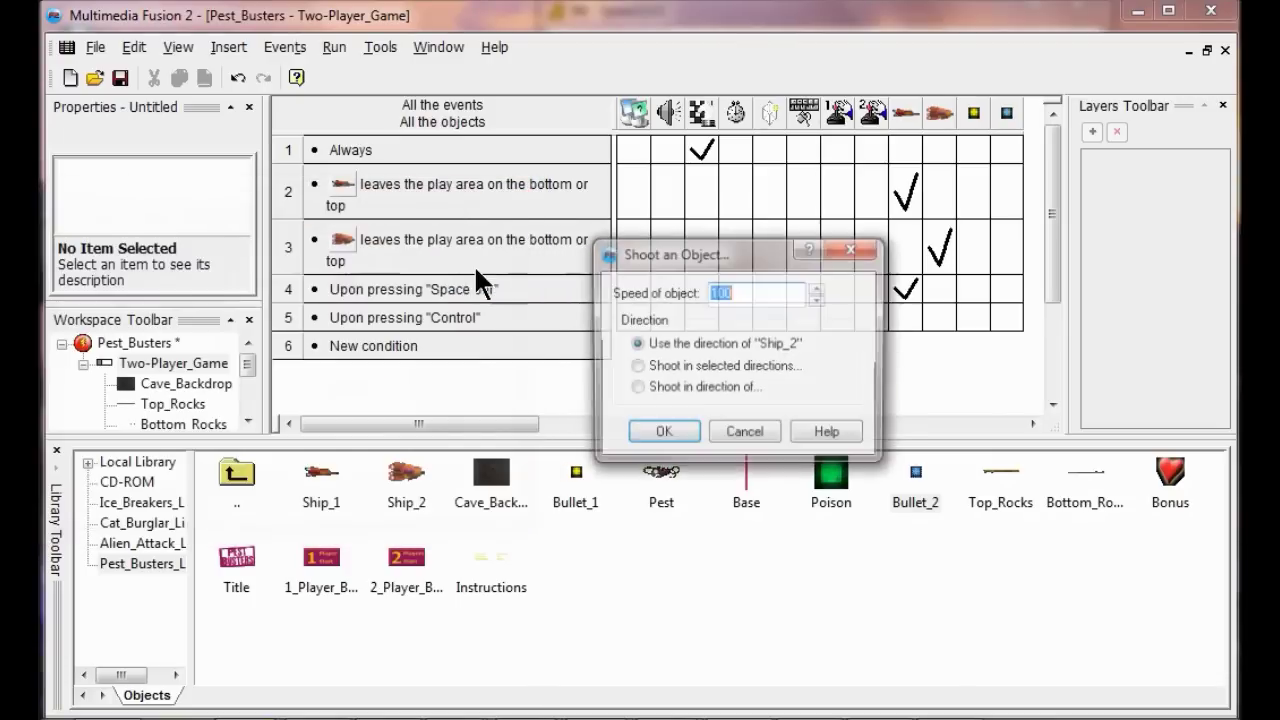
pyautogui.click(635, 366)
pyautogui.click(676, 436)
pyautogui.click(569, 330)
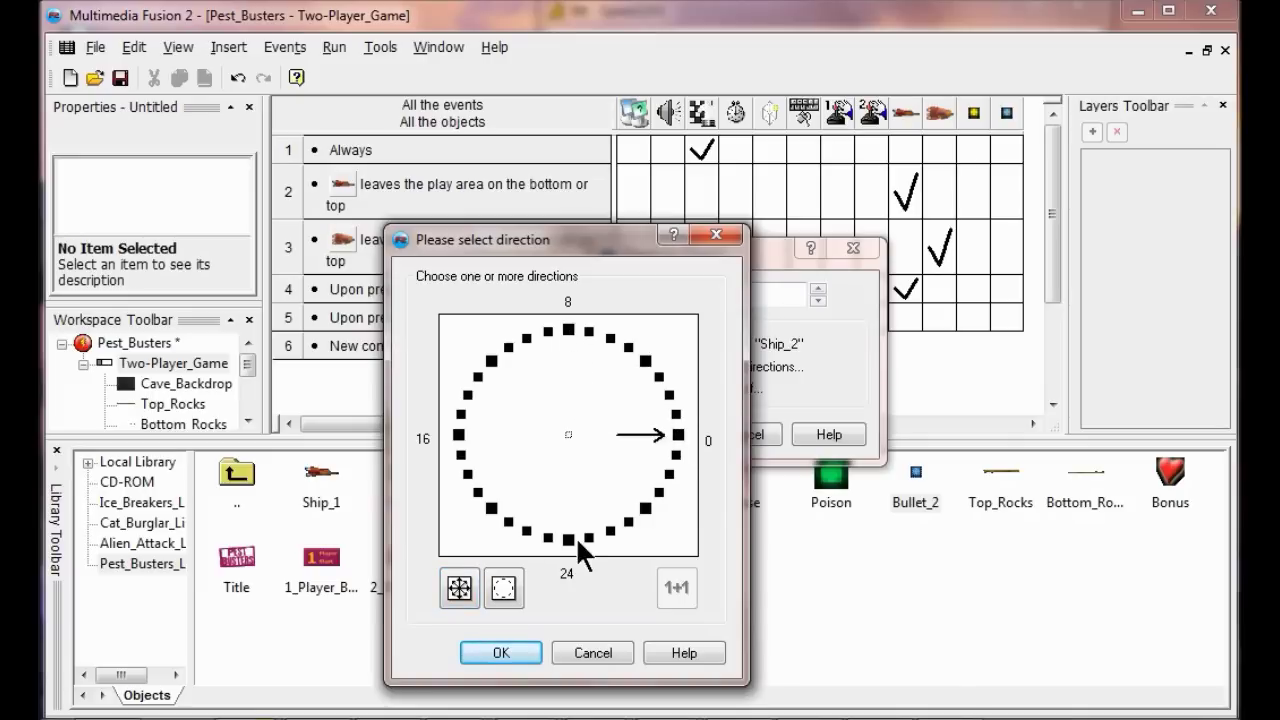
pyautogui.click(518, 652)
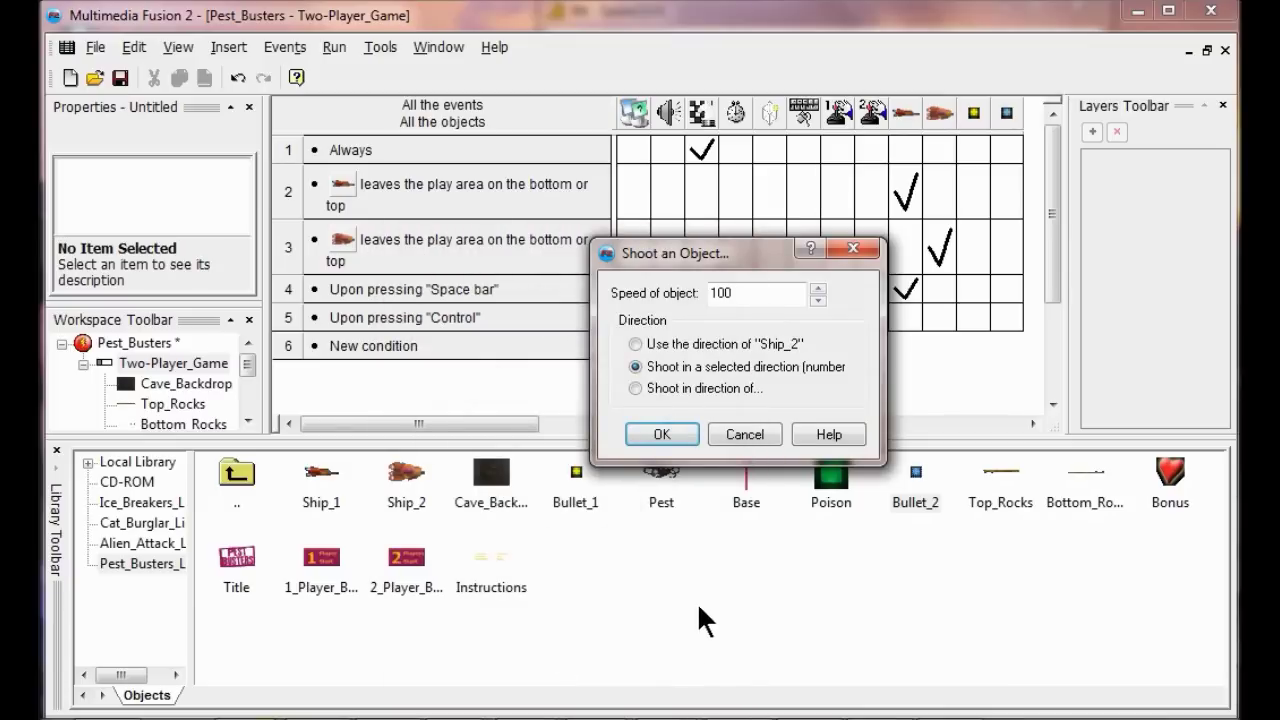
pyautogui.click(664, 430)
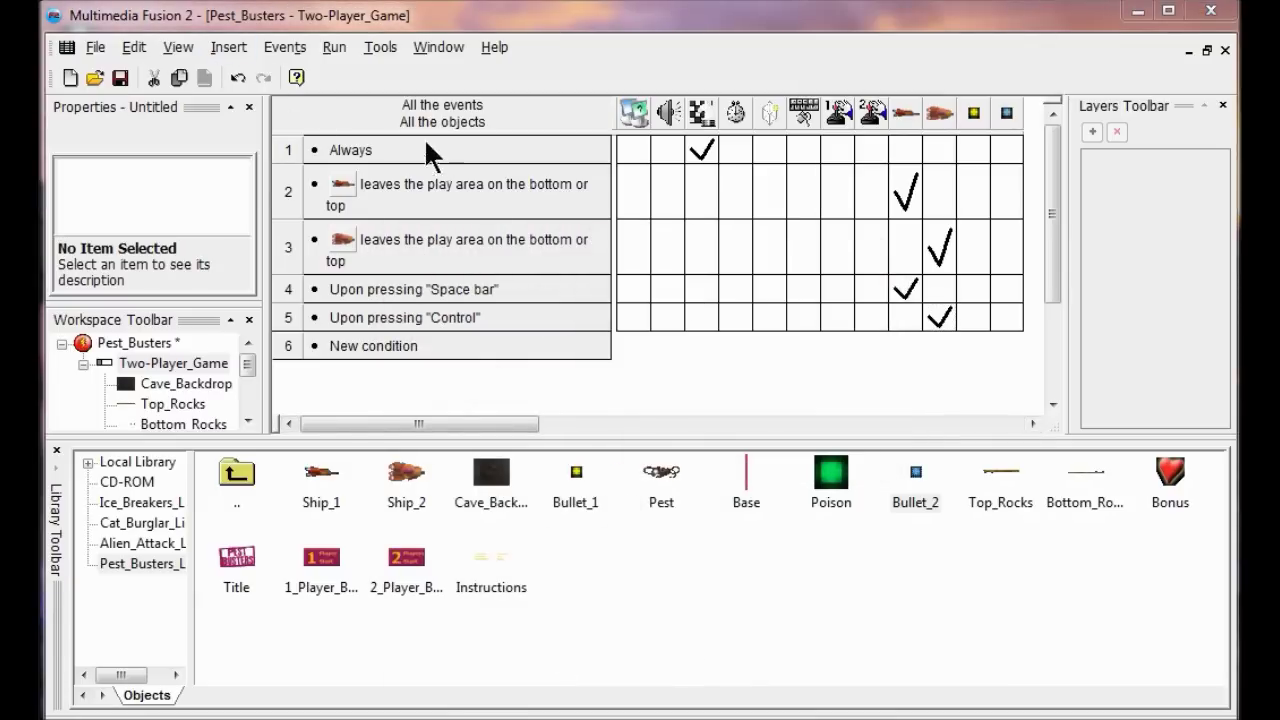
# Step: Run the frame, test-fire bullets from both ships, and close the game window
pyautogui.click(334, 47)
pyautogui.click(360, 97)
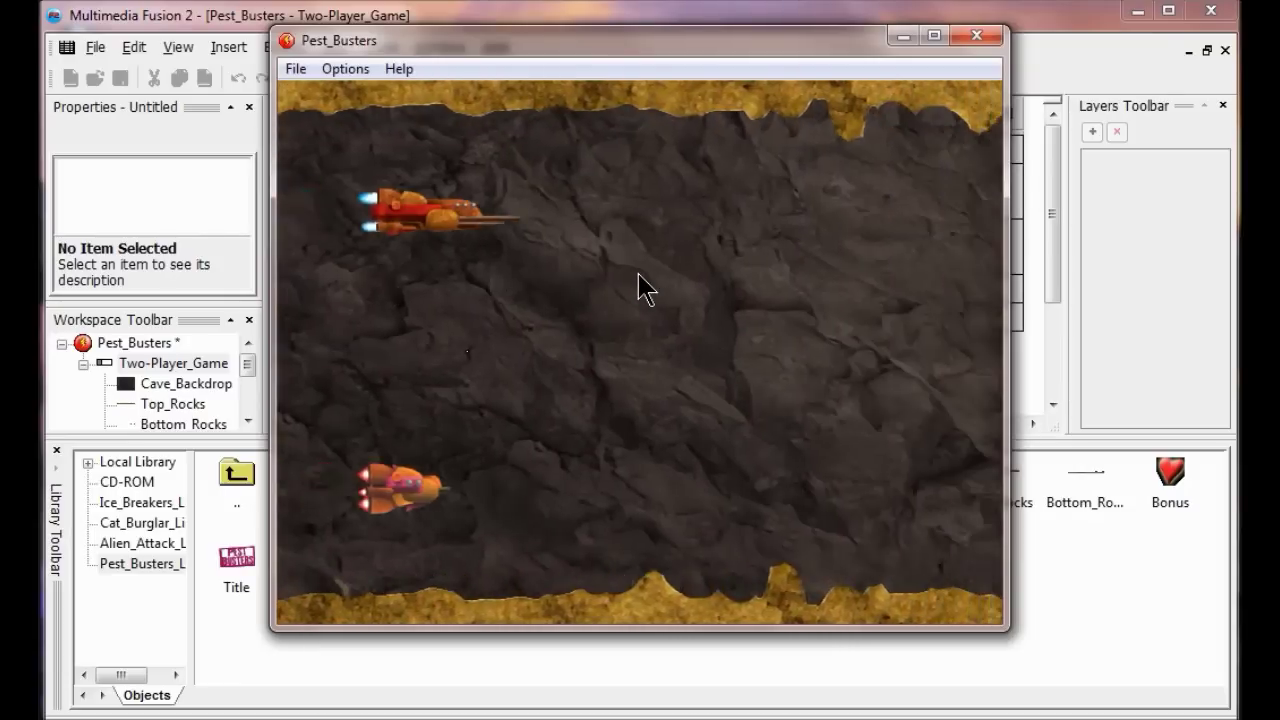
pyautogui.press('shift')
pyautogui.press('shift')
pyautogui.press('shift')
pyautogui.press('shift')
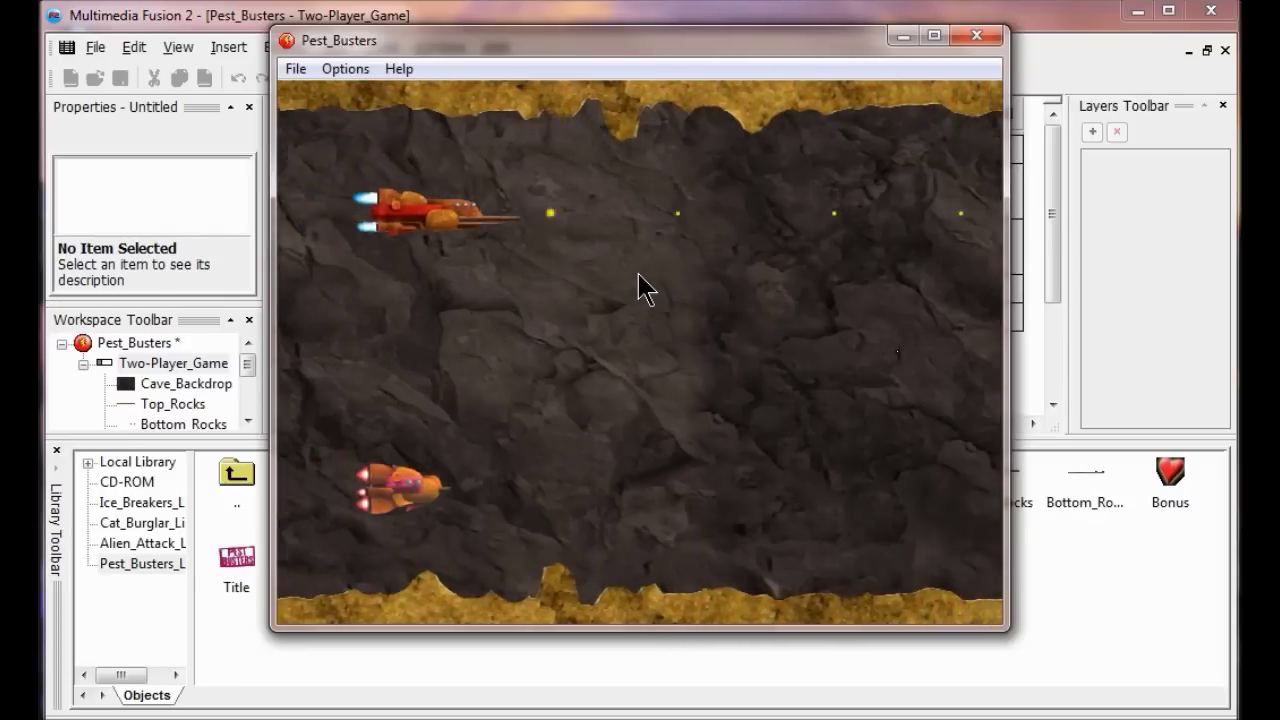
pyautogui.press('shift')
pyautogui.press('shift')
pyautogui.press('shift')
pyautogui.press('shift')
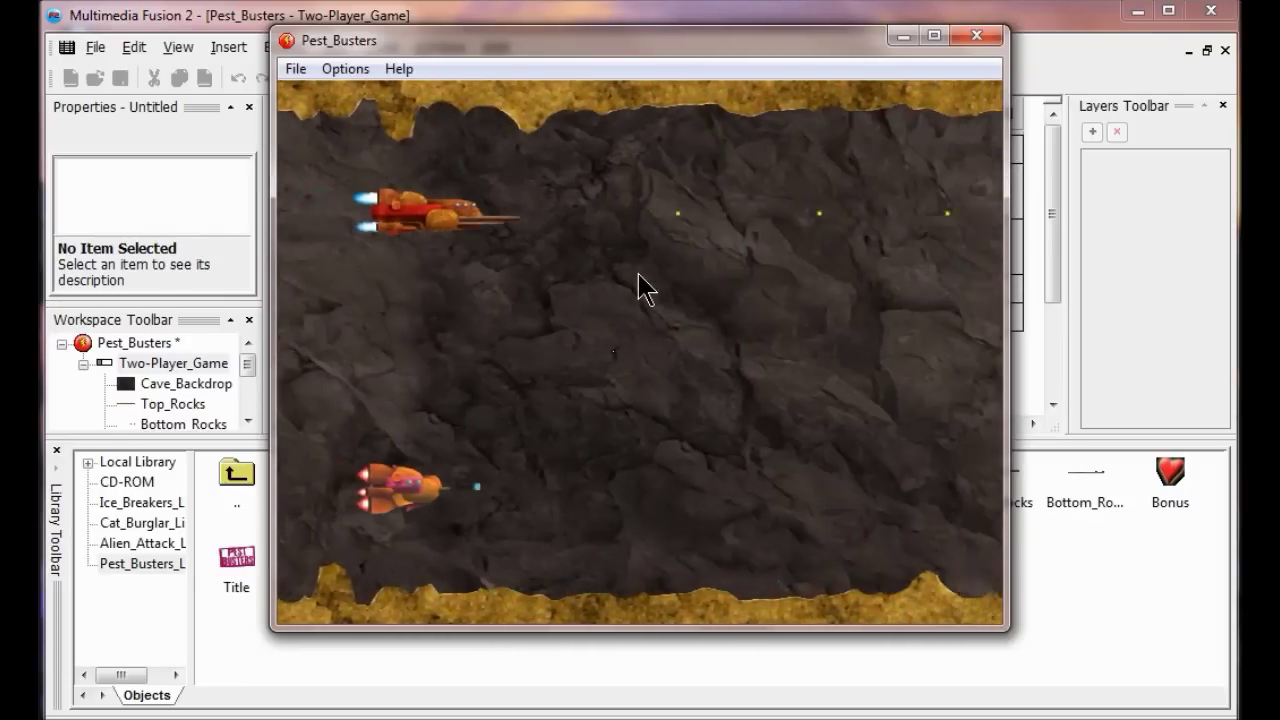
pyautogui.hotkey('alt', 'F4')
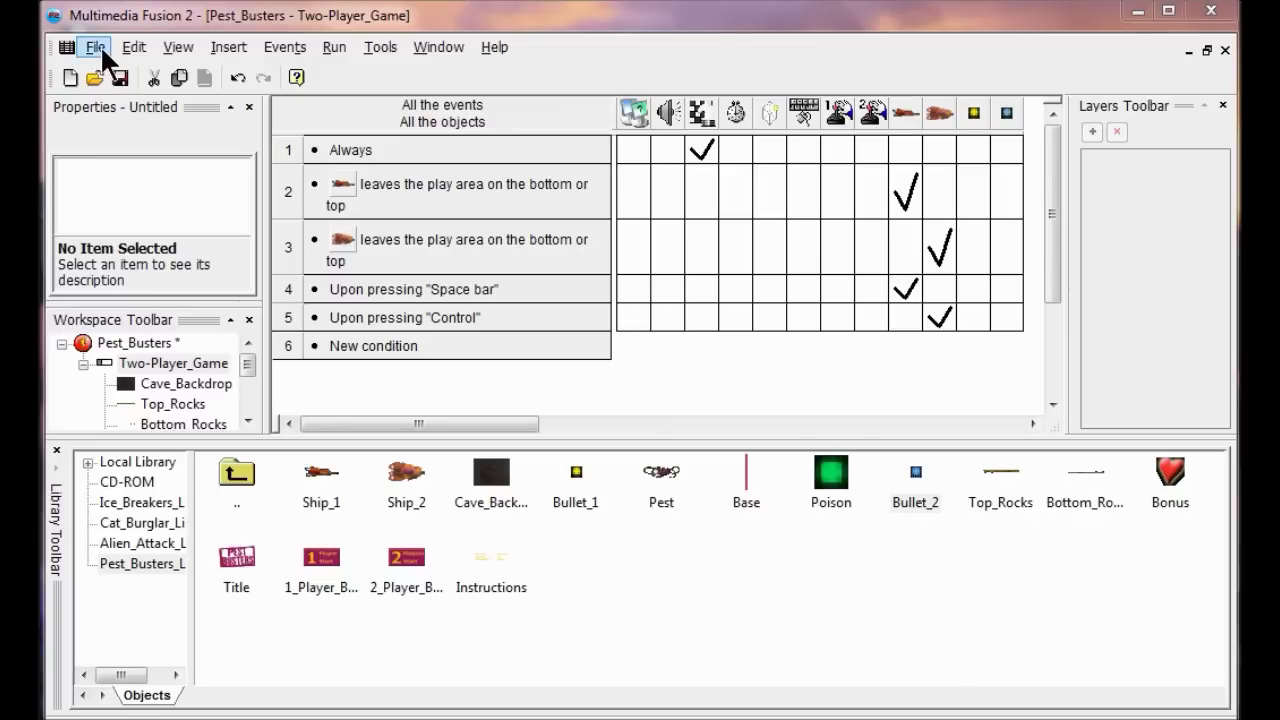
# Step: Reopen the Two-Player_Game frame in the Frame Editor and set Bullet_1's "Inactivate if too far" runtime option to No
pyautogui.click(212, 363)
pyautogui.doubleClick(212, 363)
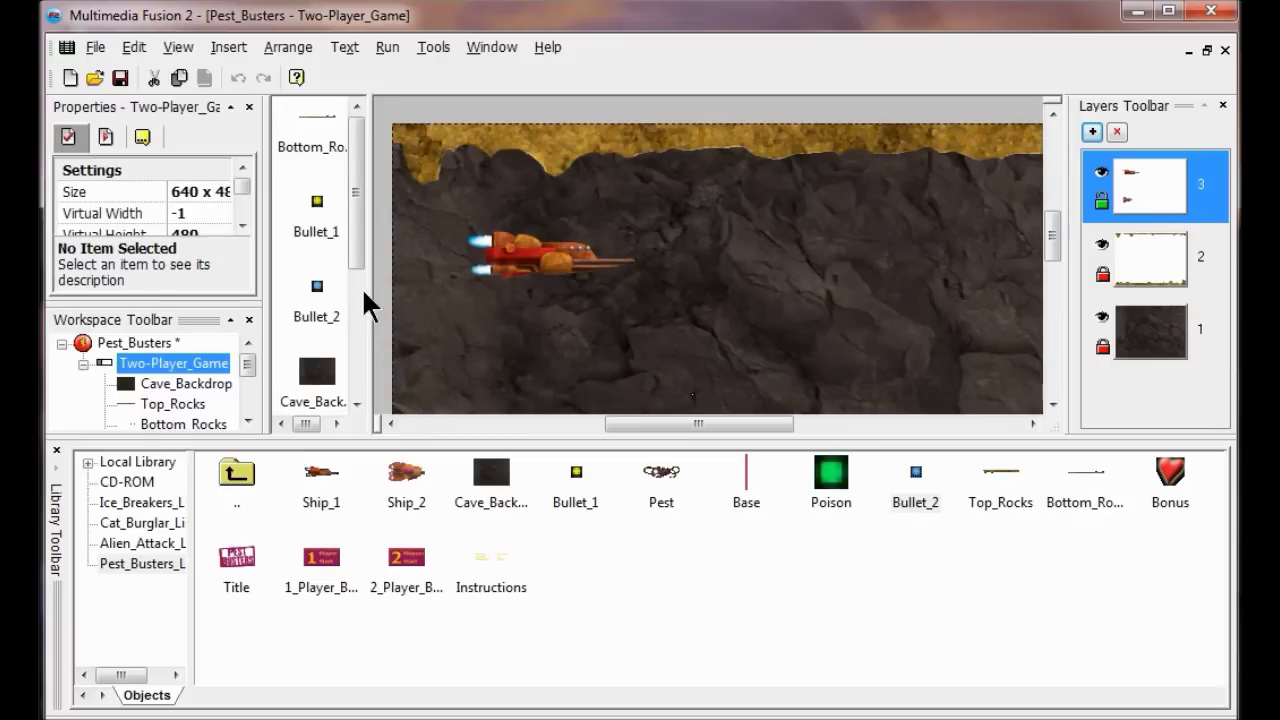
pyautogui.click(314, 203)
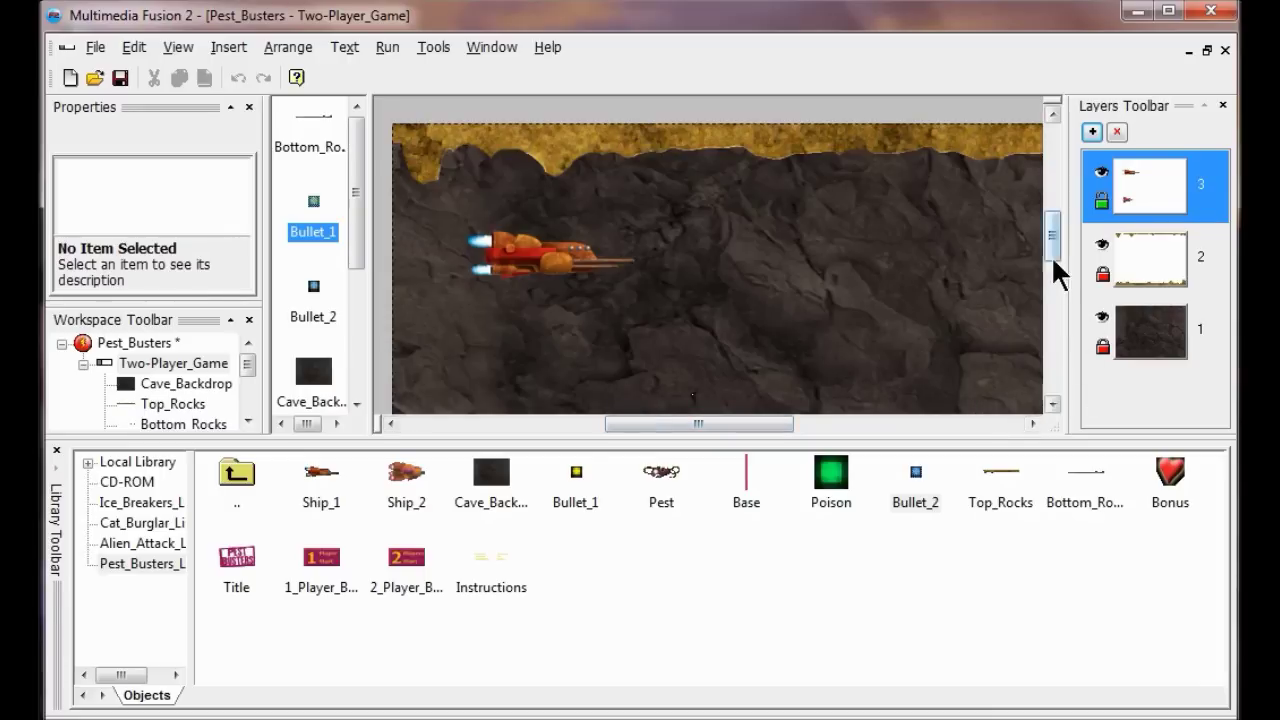
pyautogui.moveTo(1051, 250); pyautogui.dragTo(1049, 295)
pyautogui.moveTo(313, 286); pyautogui.dragTo(794, 334)
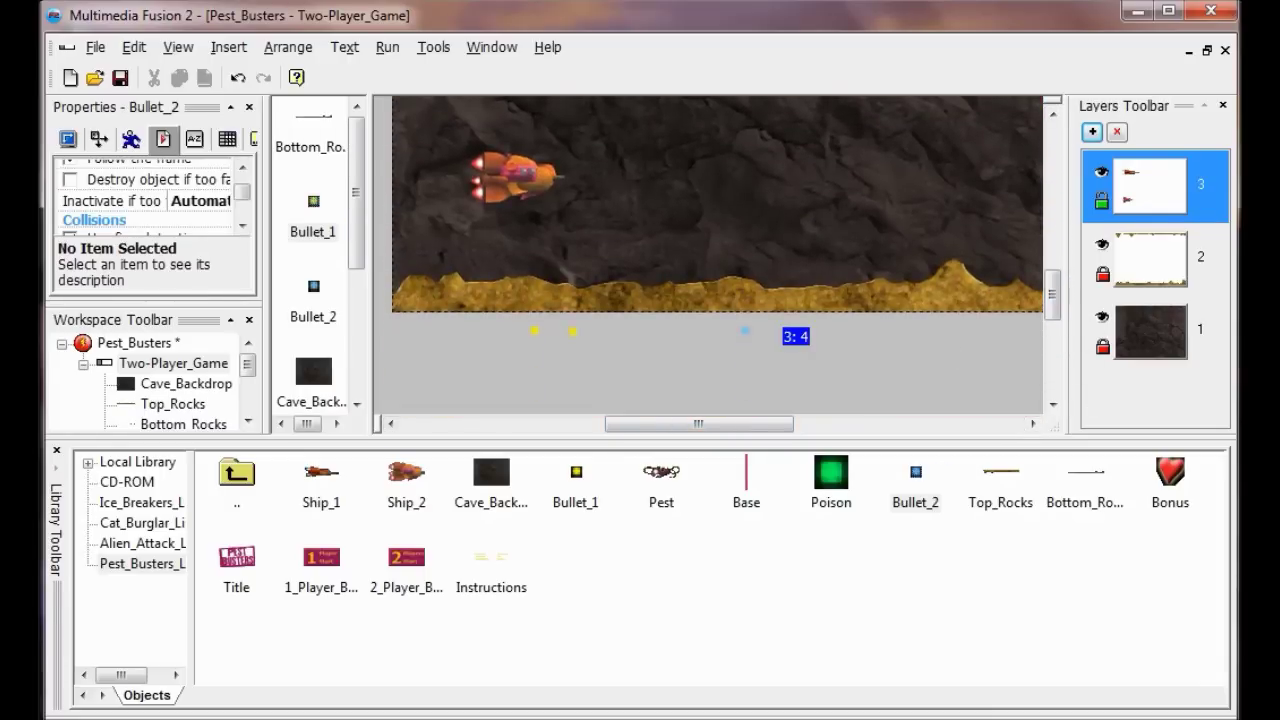
pyautogui.moveTo(313, 201); pyautogui.dragTo(578, 334)
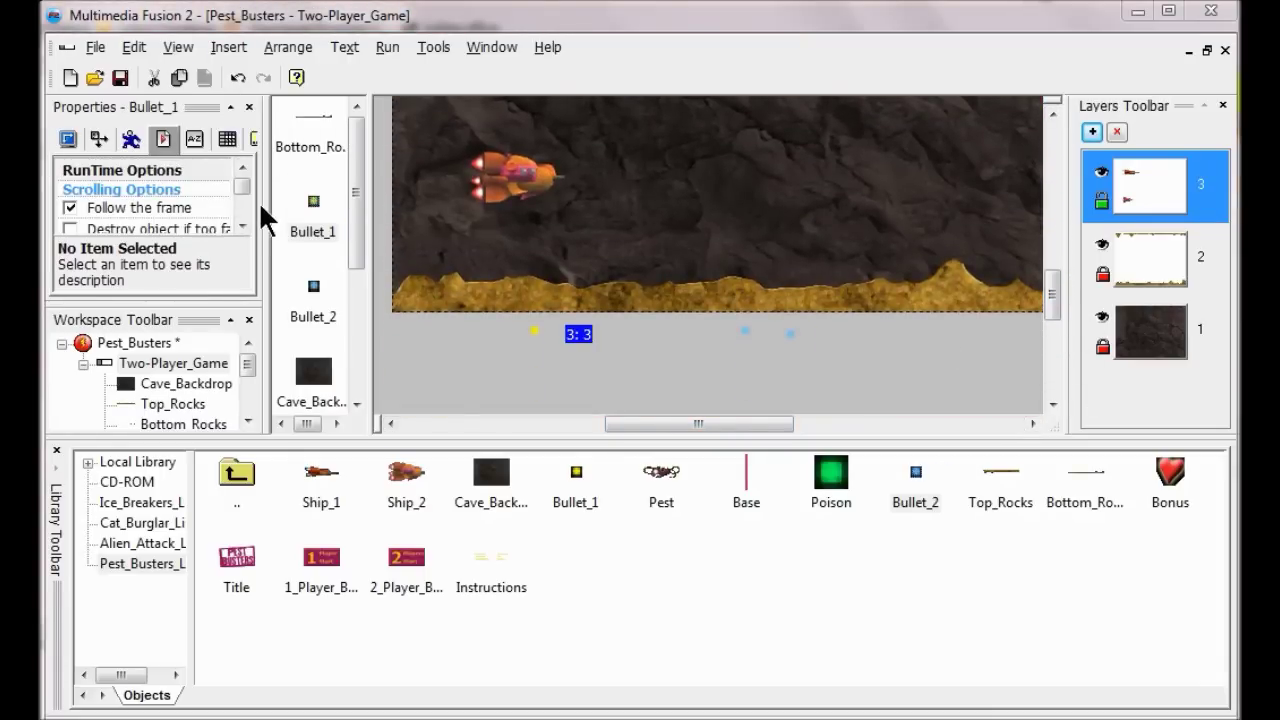
pyautogui.moveTo(245, 182); pyautogui.dragTo(247, 198)
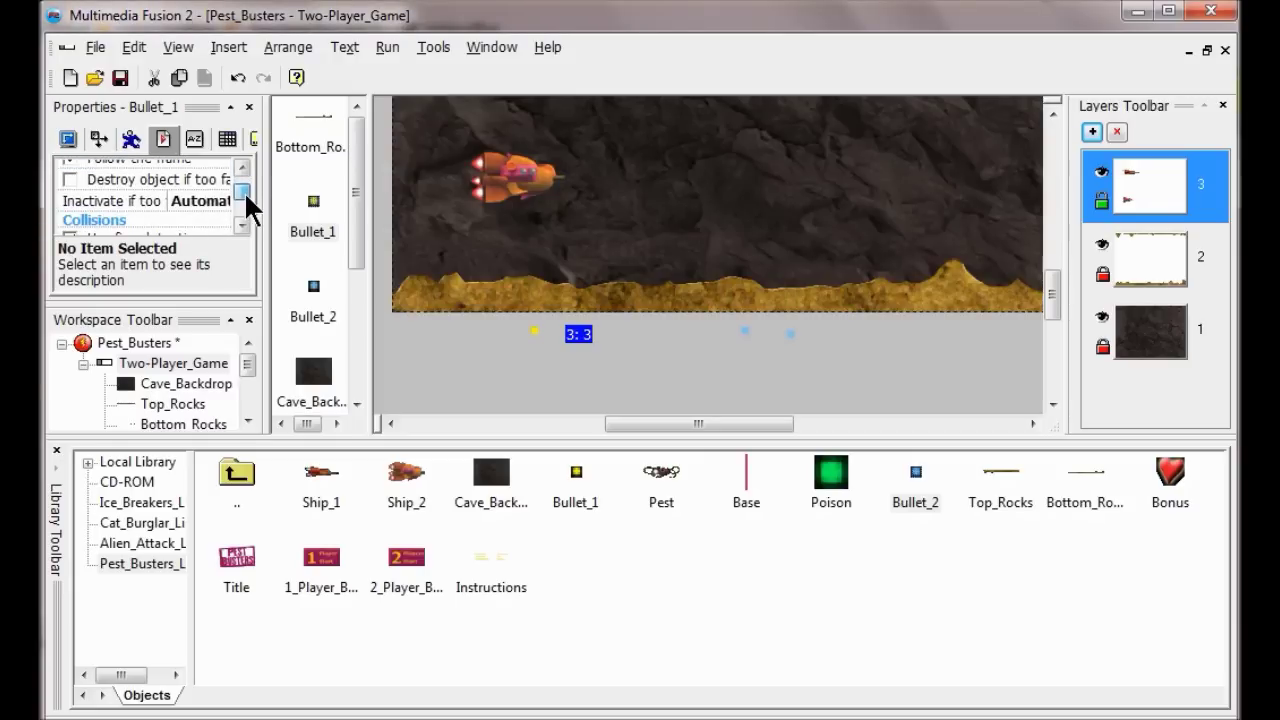
pyautogui.click(196, 201)
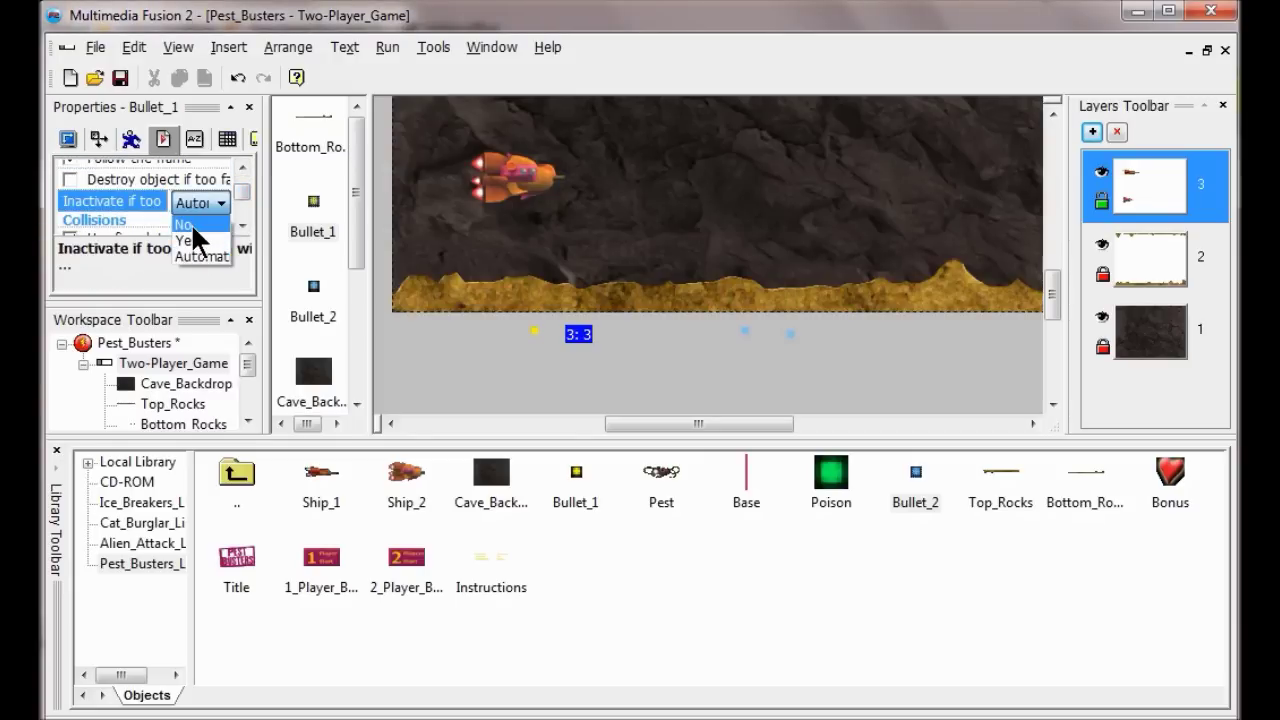
pyautogui.click(190, 223)
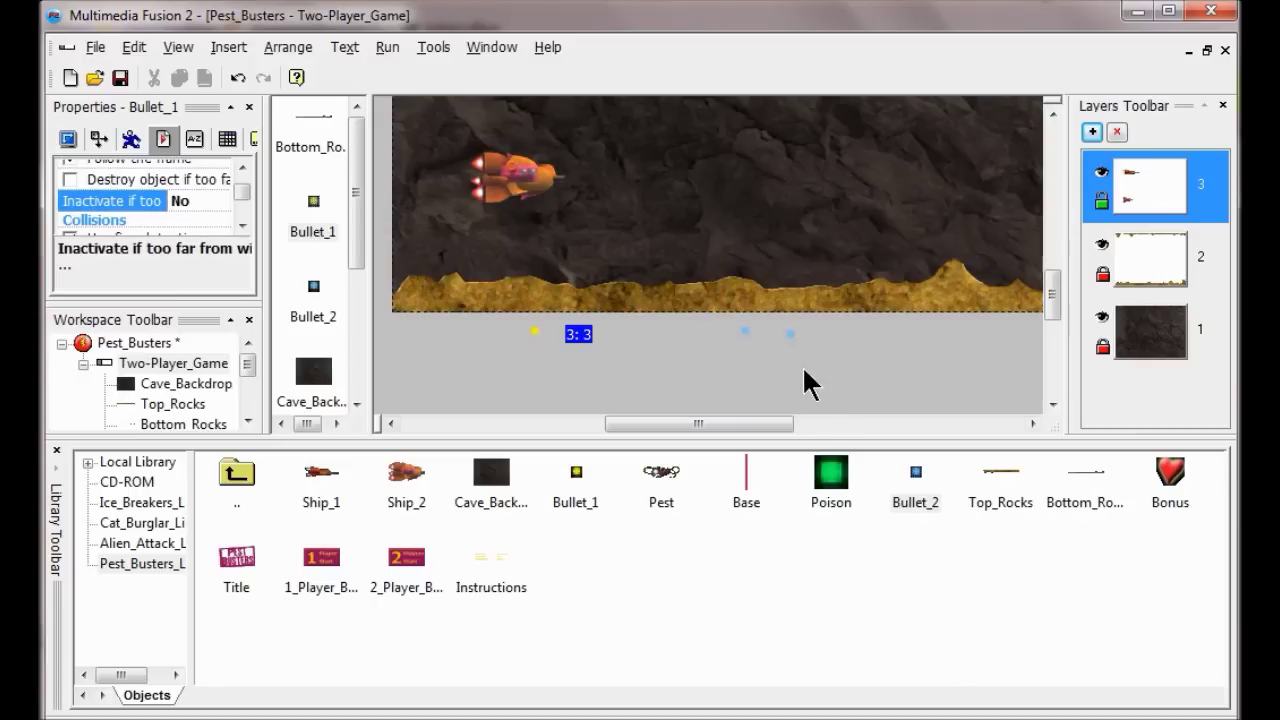
# Step: Set the "Inactivate if too far" runtime option of Bullet_2 to No
pyautogui.click(789, 333)
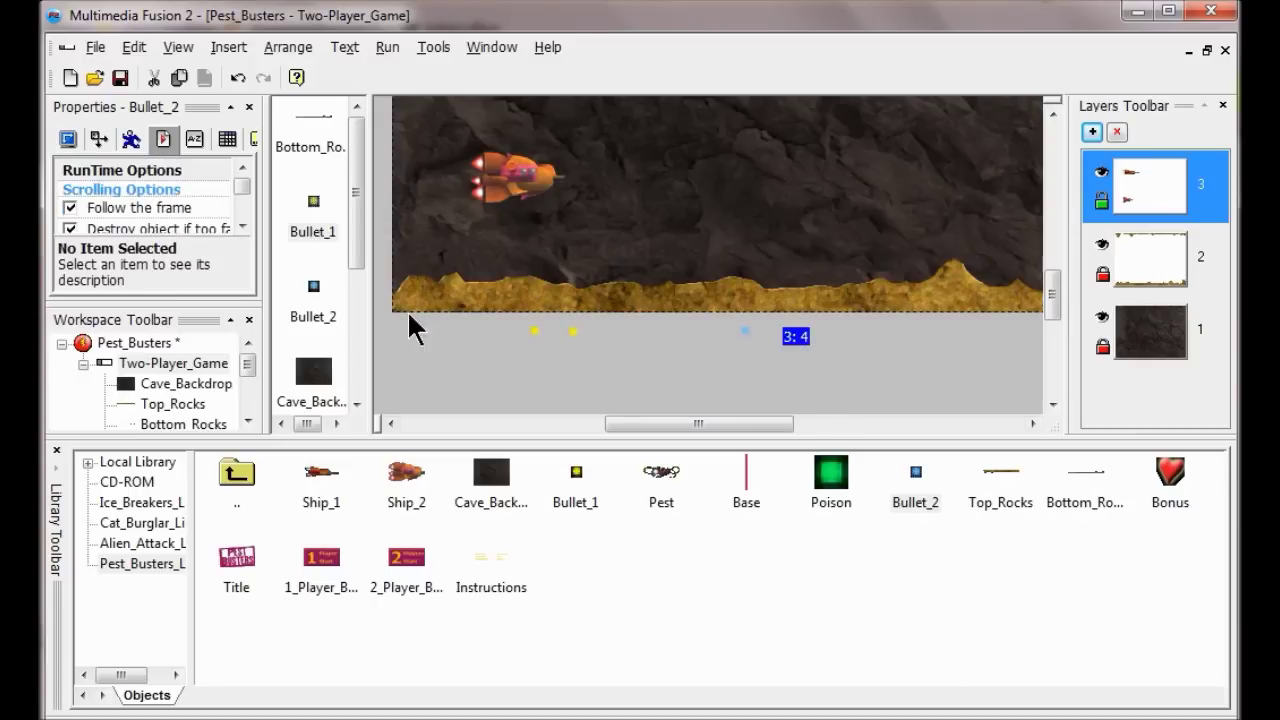
pyautogui.moveTo(241, 181); pyautogui.dragTo(240, 189)
pyautogui.click(185, 180)
pyautogui.click(186, 182)
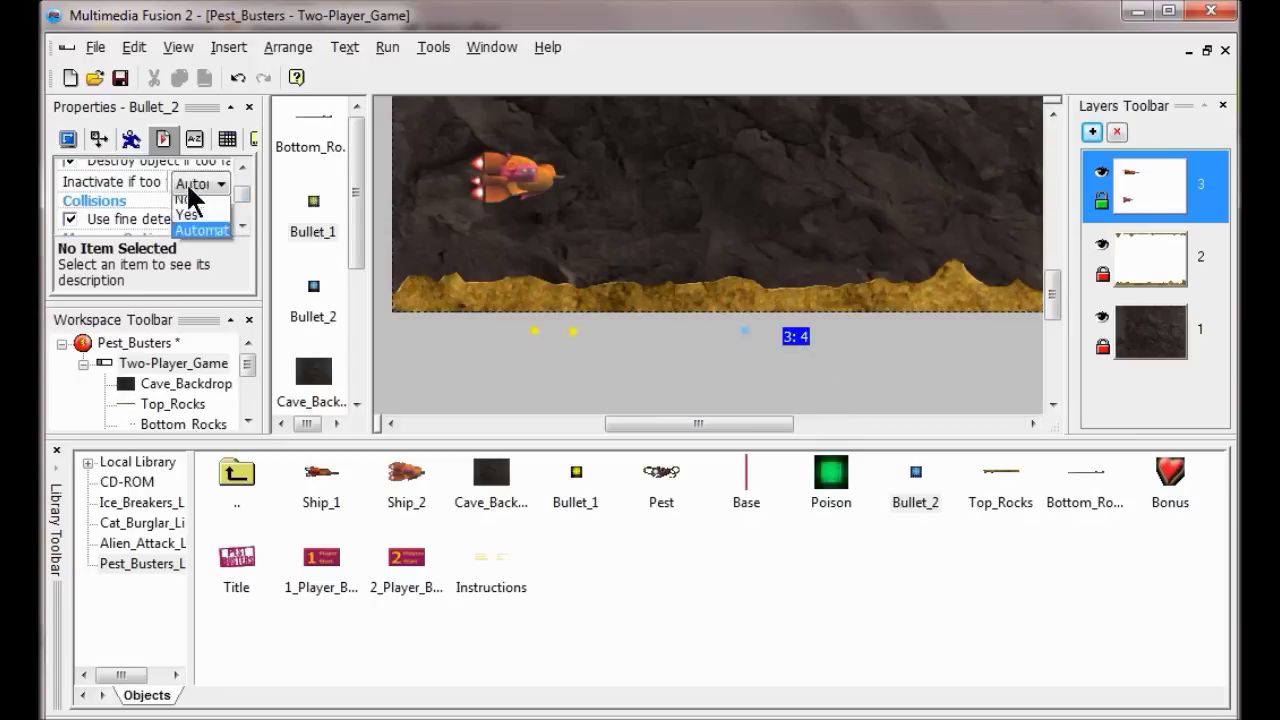
pyautogui.click(203, 207)
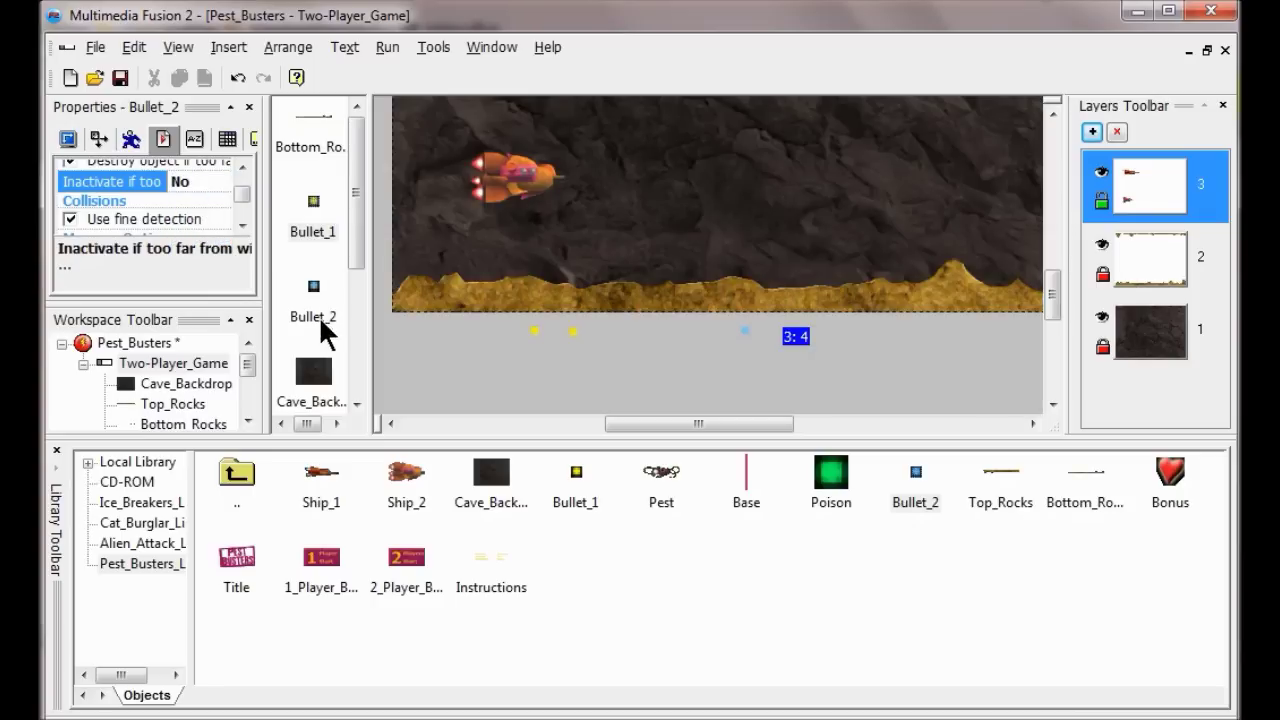